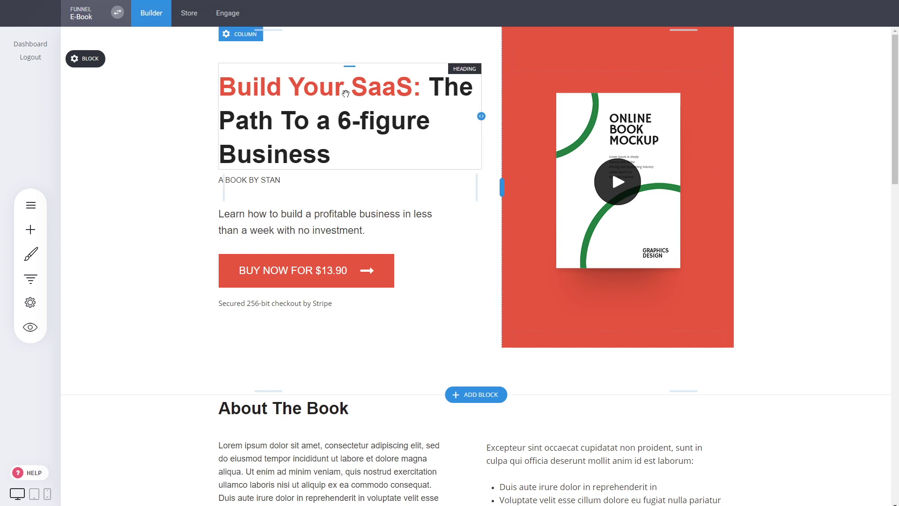
Open the hero section's main heading for inline text editing, then leave the text editor
{"action": "left_click_drag", "start_coordinate": [345, 94], "coordinate": [323, 145]}
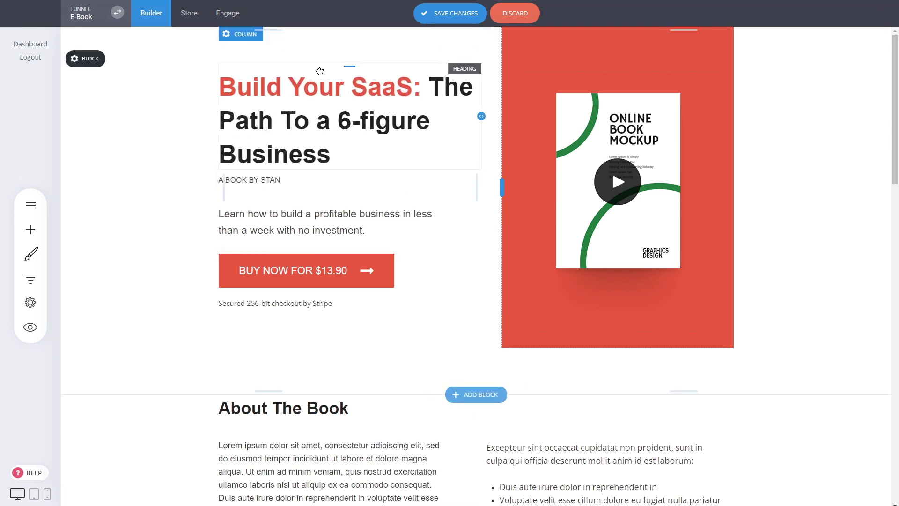
{"action": "left_click", "coordinate": [356, 107]}
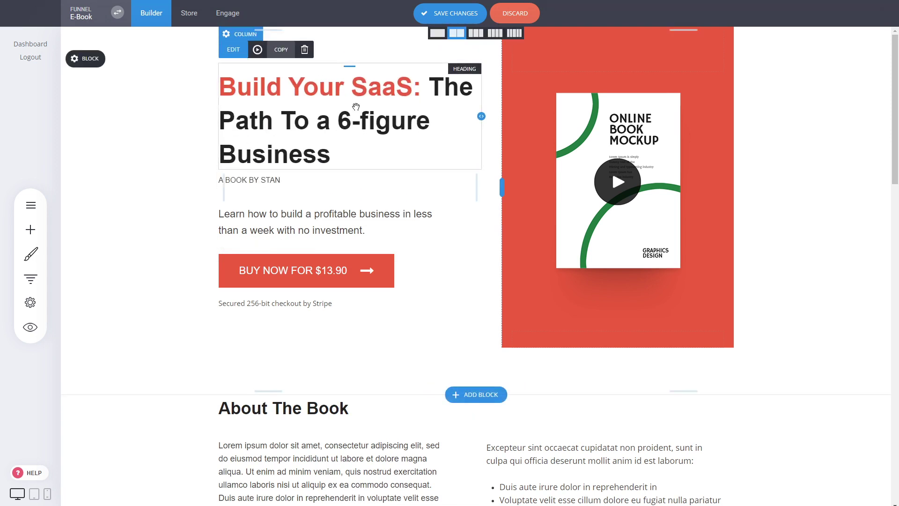
{"action": "triple_click", "coordinate": [294, 97]}
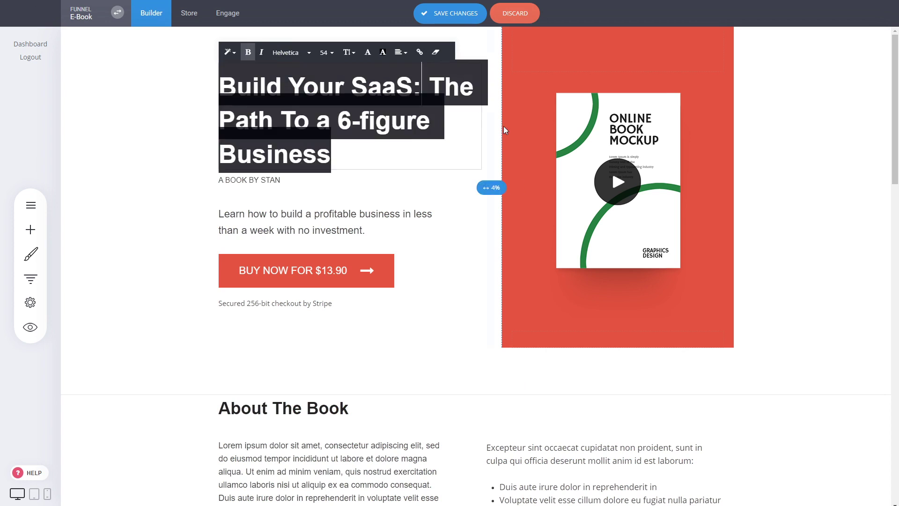
{"action": "left_click", "coordinate": [168, 148]}
Examine the buy button's settings and the editing options of the button and the description text above it
{"action": "left_click", "coordinate": [291, 267]}
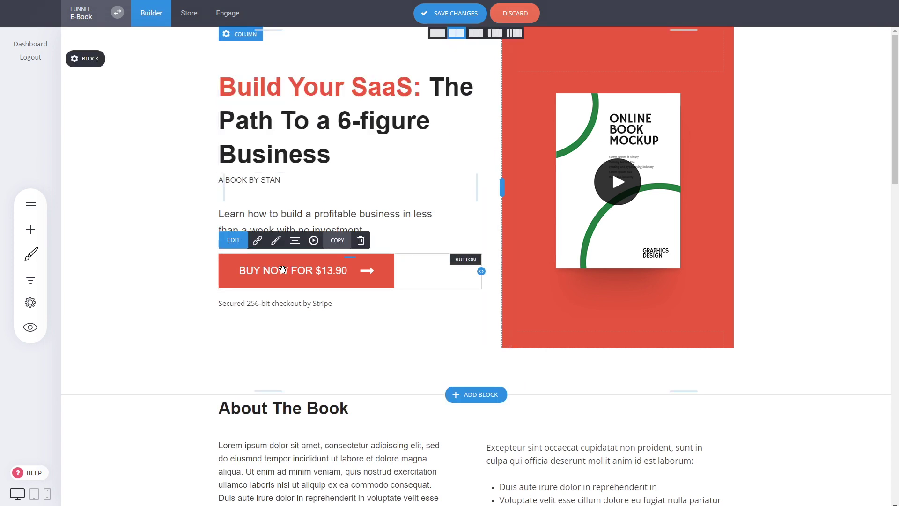
{"action": "left_click", "coordinate": [286, 267]}
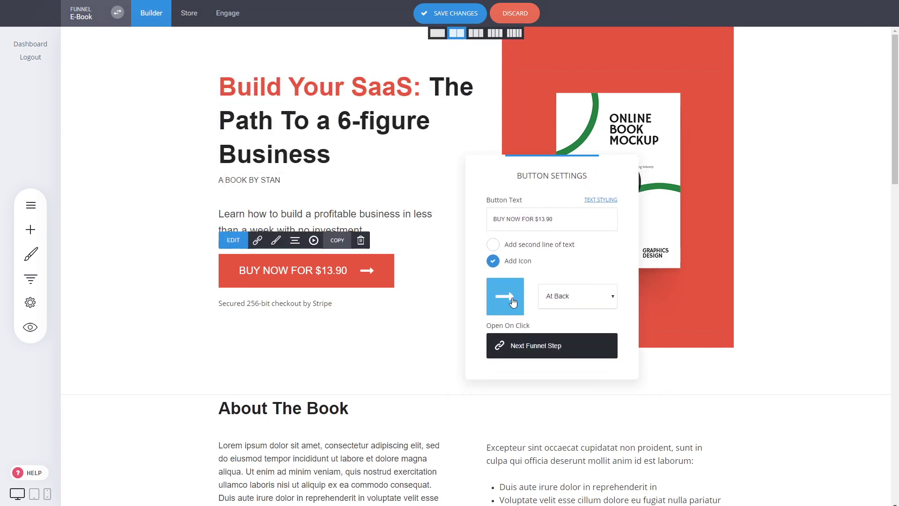
{"action": "left_click", "coordinate": [785, 200]}
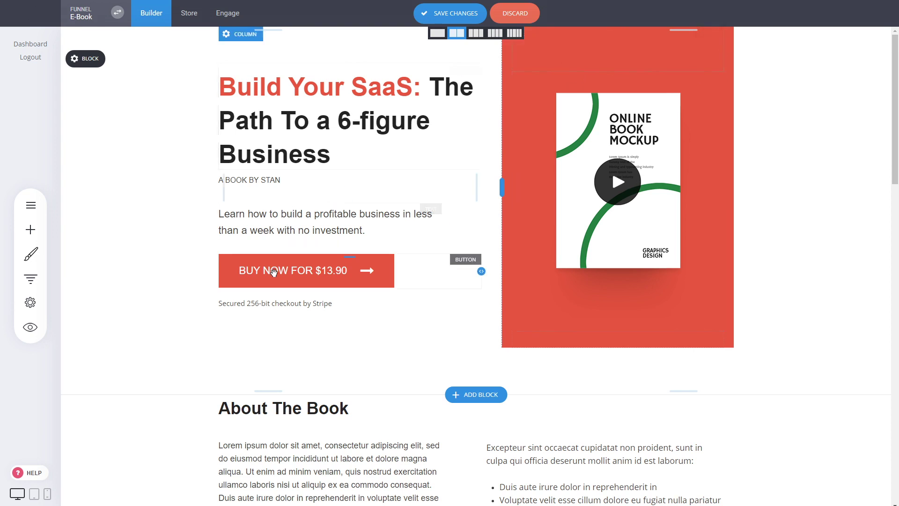
{"action": "left_click", "coordinate": [351, 272]}
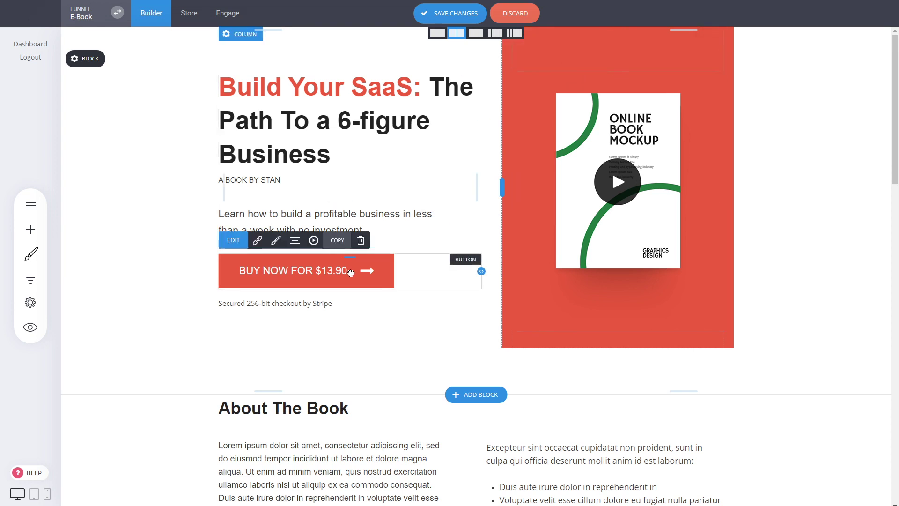
{"action": "left_click", "coordinate": [287, 219]}
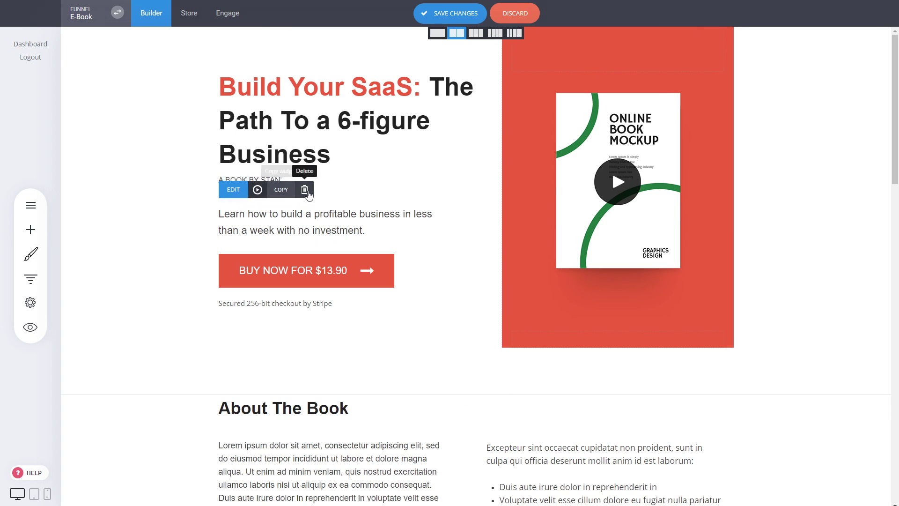
{"action": "left_click", "coordinate": [299, 277]}
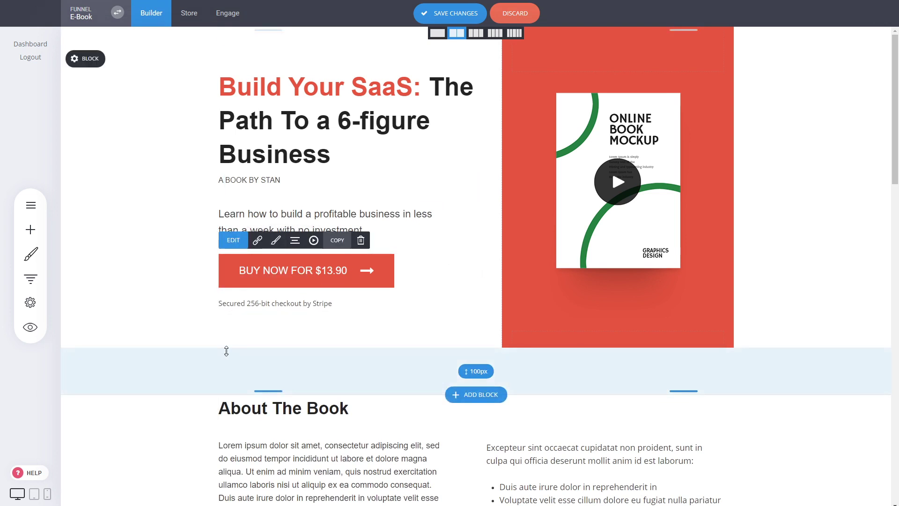
Add a second line of text to the buy button and change its icon to a martini glass
{"action": "left_click", "coordinate": [318, 278]}
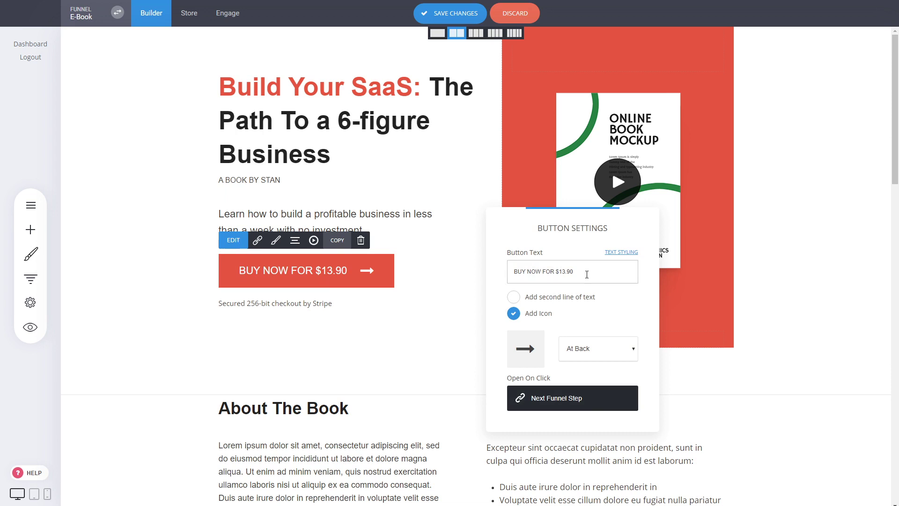
{"action": "left_click", "coordinate": [545, 300]}
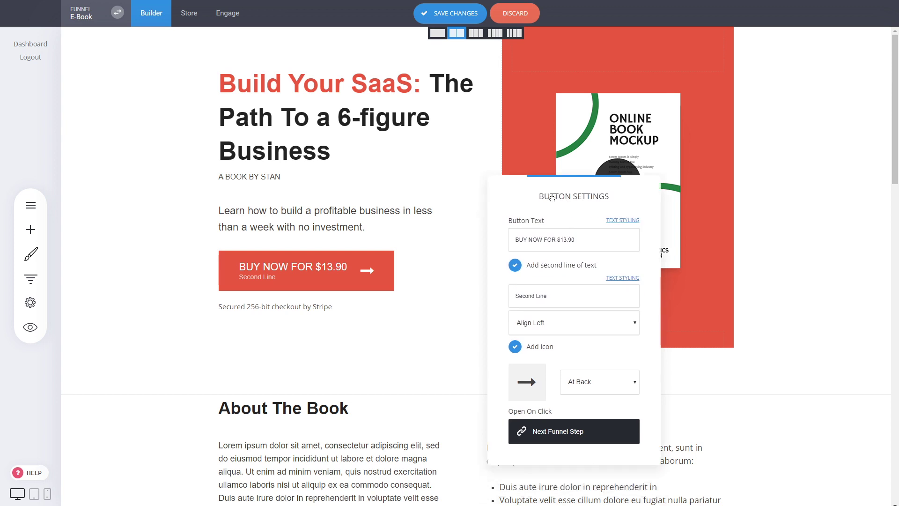
{"action": "left_click", "coordinate": [511, 302]}
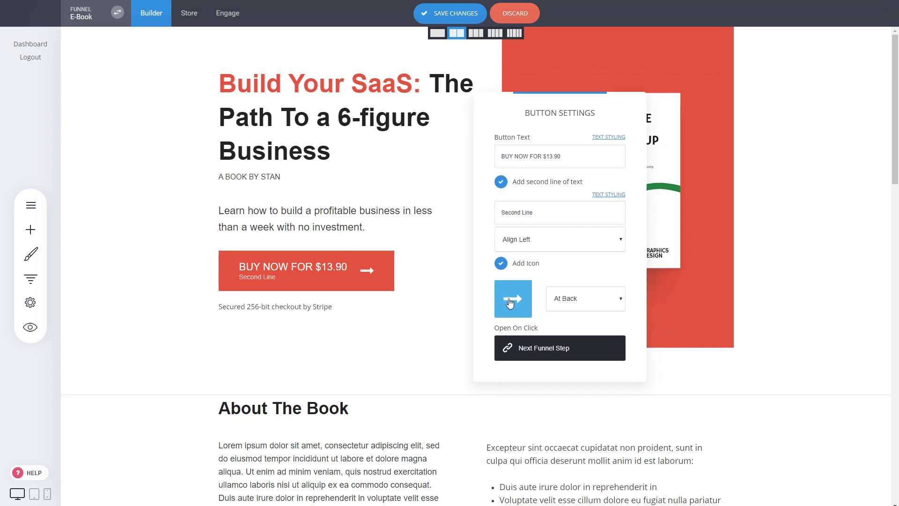
{"action": "left_click", "coordinate": [556, 281]}
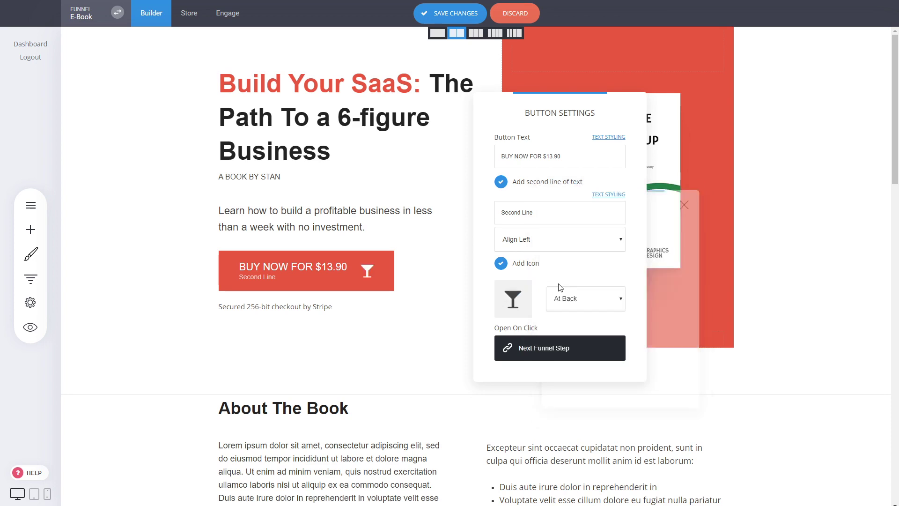
Check the buy button's link options without choosing a different link, close its settings and save the page changes
{"action": "left_click", "coordinate": [555, 349]}
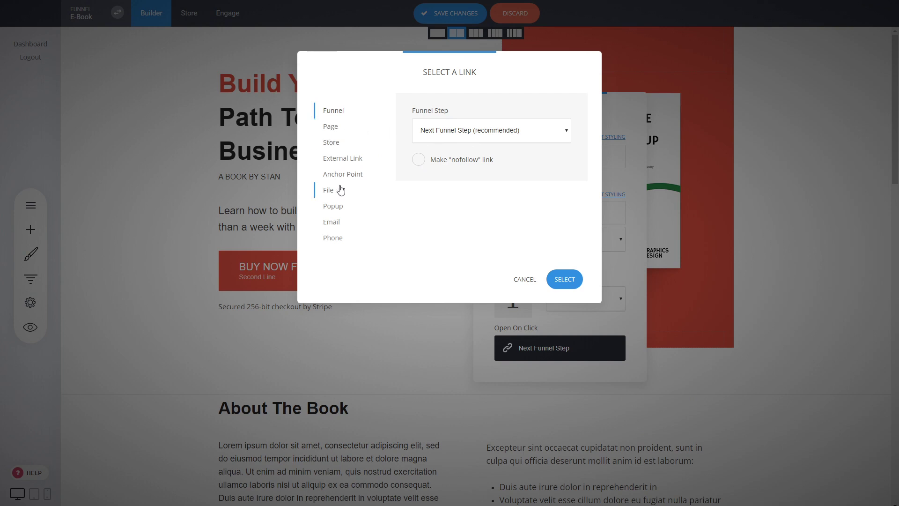
{"action": "left_click", "coordinate": [524, 279]}
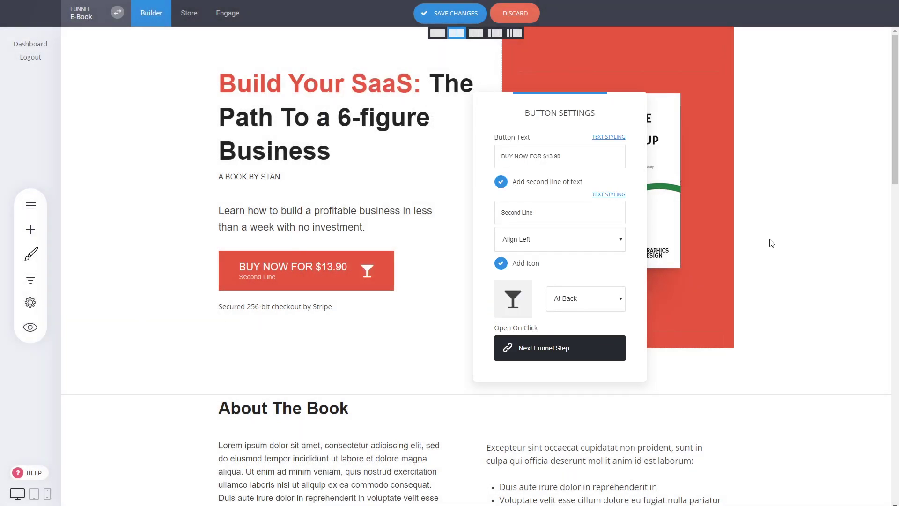
{"action": "left_click", "coordinate": [749, 236]}
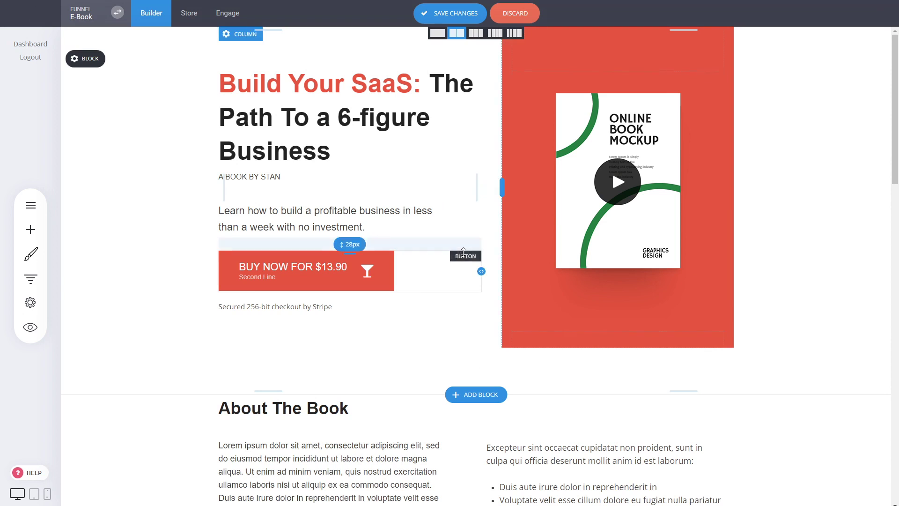
{"action": "left_click", "coordinate": [435, 14]}
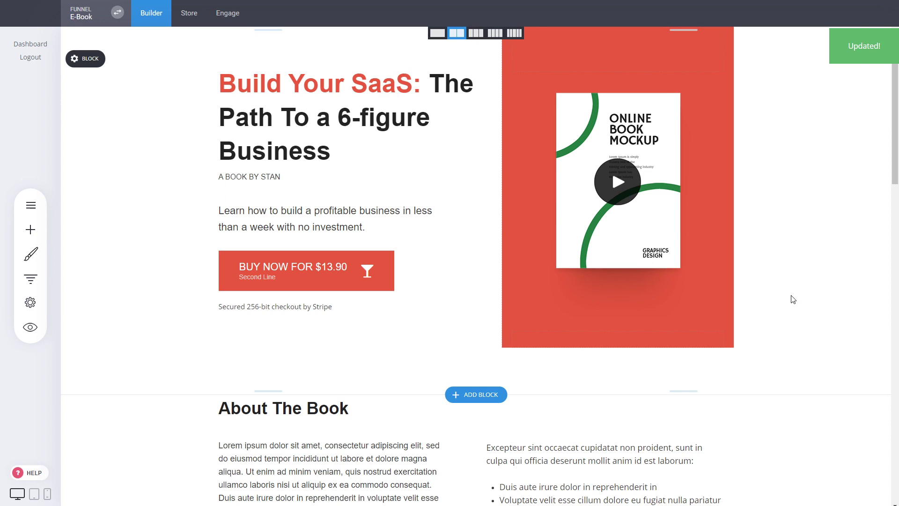
Look over the page's sections from the hero section down to the About Me block
{"action": "scroll", "coordinate": [778, 301], "scroll_direction": "down", "scroll_amount": 4}
{"action": "scroll", "coordinate": [781, 302], "scroll_direction": "up", "scroll_amount": 2}
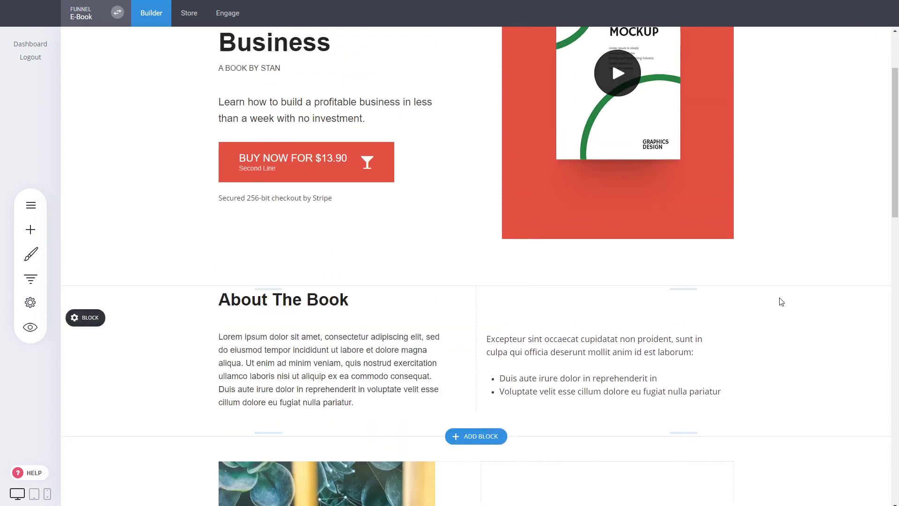
{"action": "scroll", "coordinate": [781, 302], "scroll_direction": "up", "scroll_amount": 2}
{"action": "scroll", "coordinate": [762, 170], "scroll_direction": "down", "scroll_amount": 2}
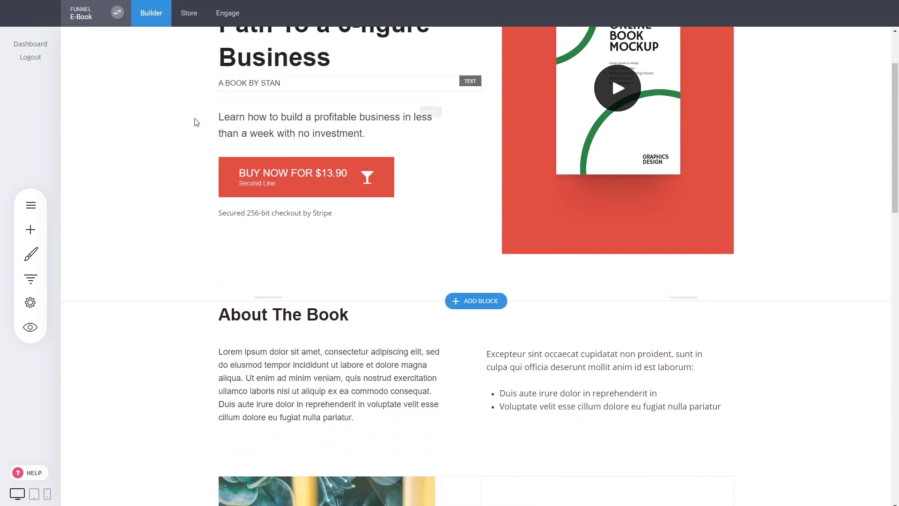
{"action": "scroll", "coordinate": [197, 122], "scroll_direction": "up", "scroll_amount": 2}
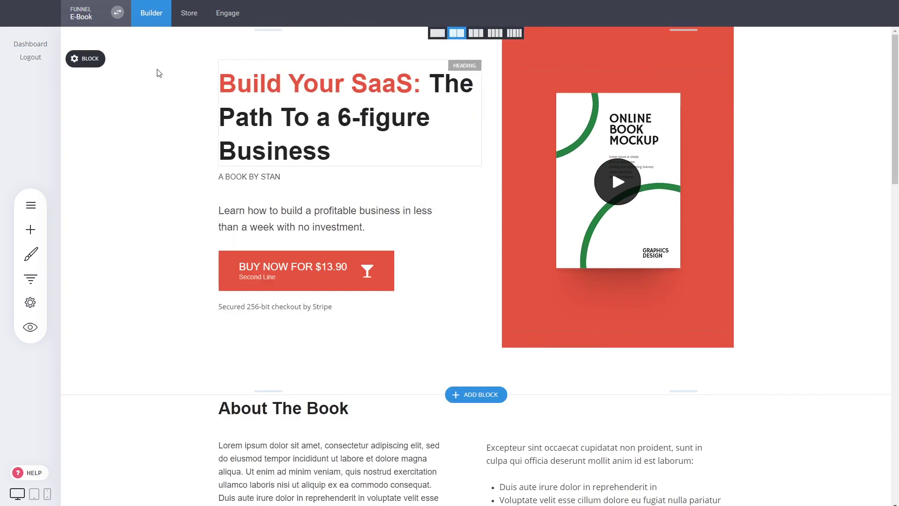
{"action": "scroll", "coordinate": [685, 194], "scroll_direction": "down", "scroll_amount": 5}
{"action": "scroll", "coordinate": [686, 191], "scroll_direction": "up", "scroll_amount": 5}
{"action": "scroll", "coordinate": [187, 148], "scroll_direction": "down", "scroll_amount": 2}
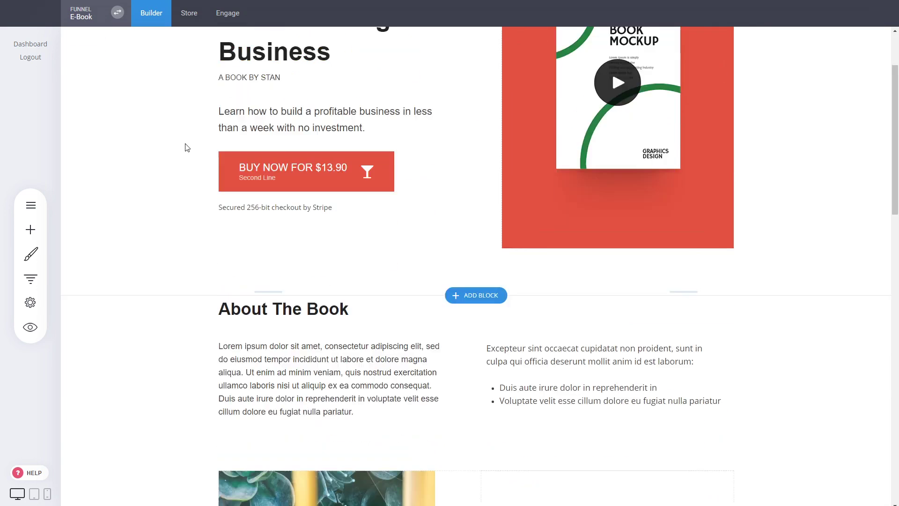
{"action": "scroll", "coordinate": [186, 148], "scroll_direction": "down", "scroll_amount": 3}
{"action": "scroll", "coordinate": [215, 258], "scroll_direction": "down", "scroll_amount": 5}
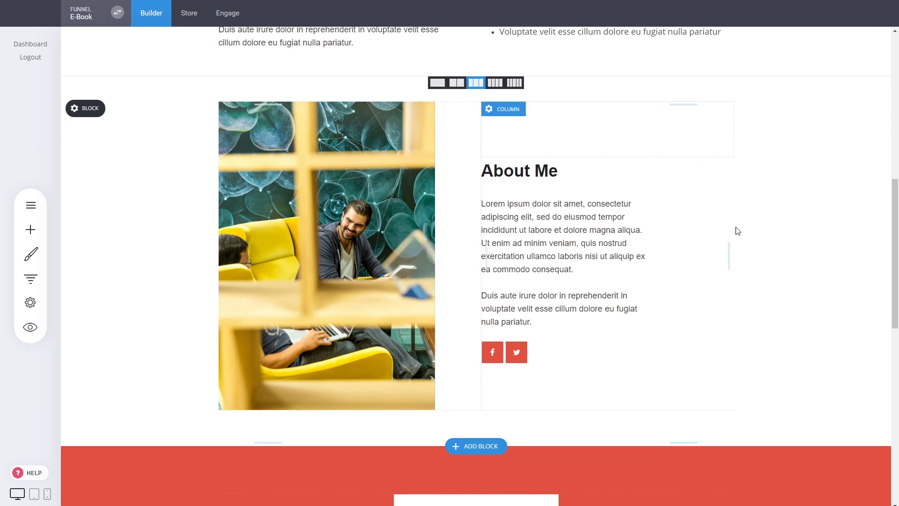
Widen the image column and the empty middle column slightly in the About Me block
{"action": "scroll", "coordinate": [733, 239], "scroll_direction": "up", "scroll_amount": 2}
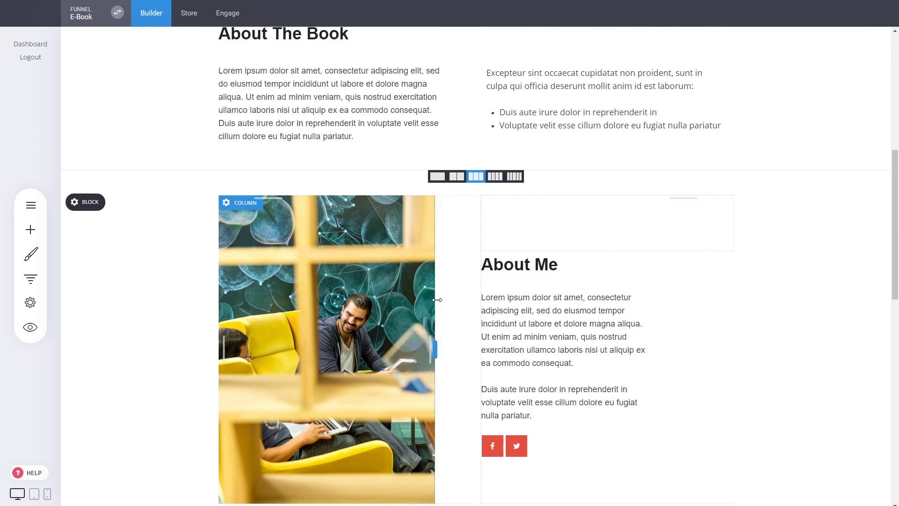
{"action": "mouse_move", "coordinate": [435, 298]}
{"action": "left_mouse_down"}
{"action": "mouse_move", "coordinate": [383, 298]}
{"action": "mouse_move", "coordinate": [446, 310]}
{"action": "left_mouse_up"}
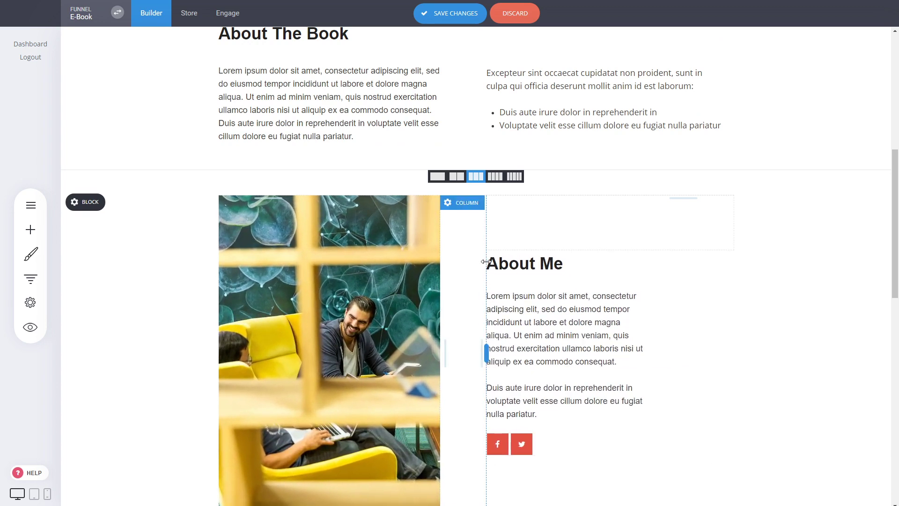
{"action": "mouse_move", "coordinate": [485, 261]}
{"action": "left_mouse_down"}
{"action": "mouse_move", "coordinate": [524, 270]}
{"action": "mouse_move", "coordinate": [475, 274]}
{"action": "mouse_move", "coordinate": [491, 275]}
{"action": "left_mouse_up"}
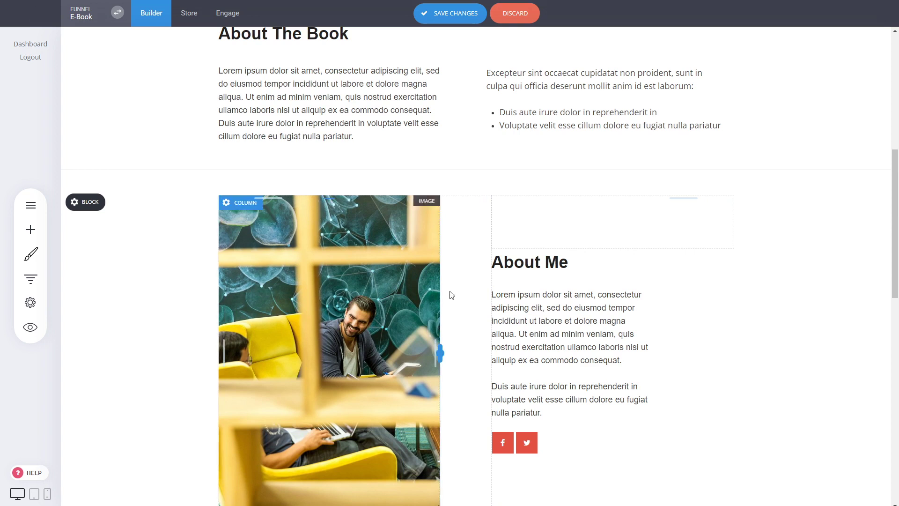
Set the About Me block's background color to light gray F7F7F7
{"action": "scroll", "coordinate": [677, 312], "scroll_direction": "down", "scroll_amount": 2}
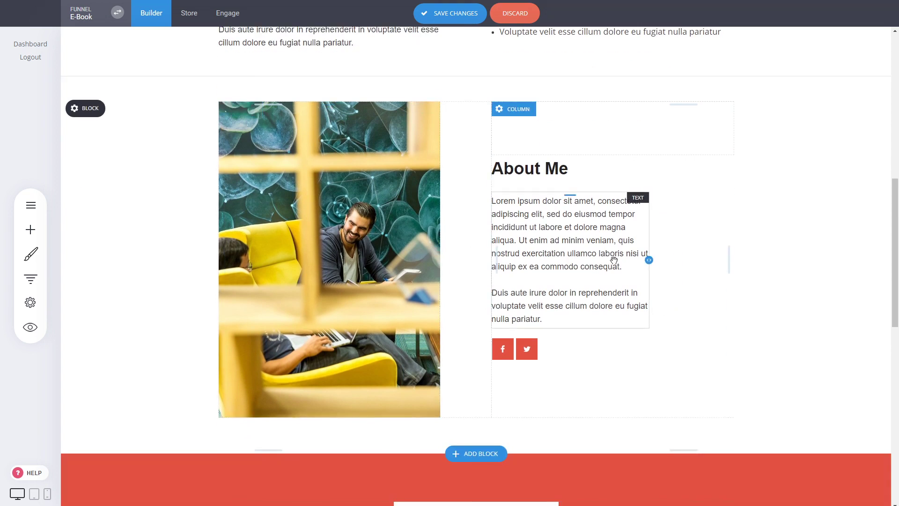
{"action": "scroll", "coordinate": [615, 260], "scroll_direction": "up", "scroll_amount": 1}
{"action": "scroll", "coordinate": [615, 260], "scroll_direction": "up", "scroll_amount": 2}
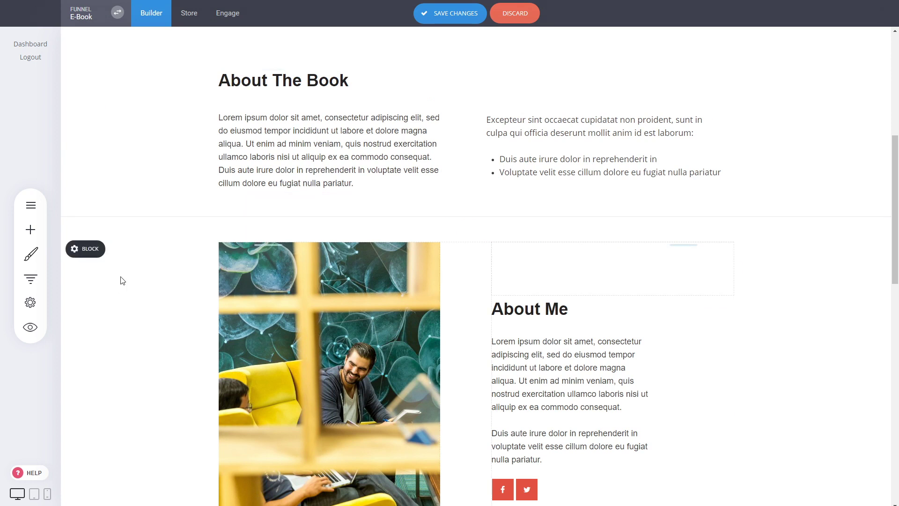
{"action": "left_click", "coordinate": [96, 256]}
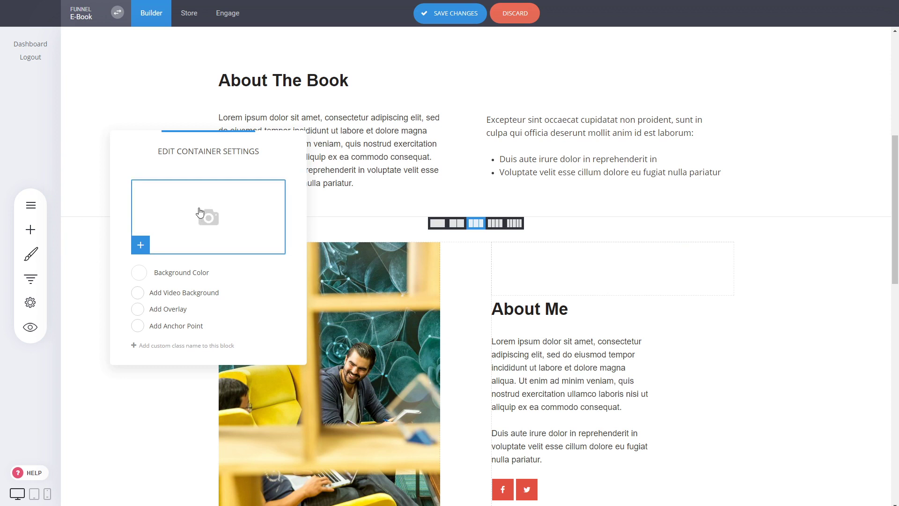
{"action": "left_click", "coordinate": [139, 273]}
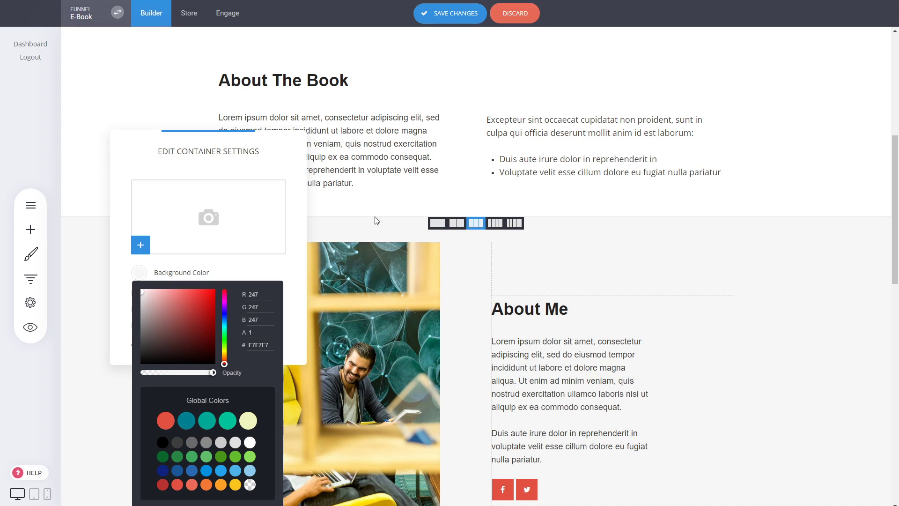
{"action": "left_click", "coordinate": [284, 272]}
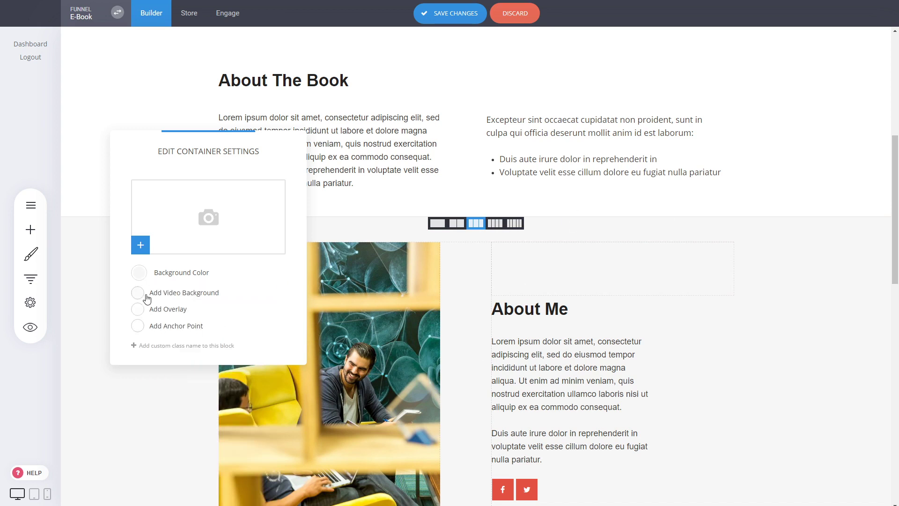
Try the anchor point option for the About Me block, turn it off again and close the block settings
{"action": "left_click", "coordinate": [182, 329]}
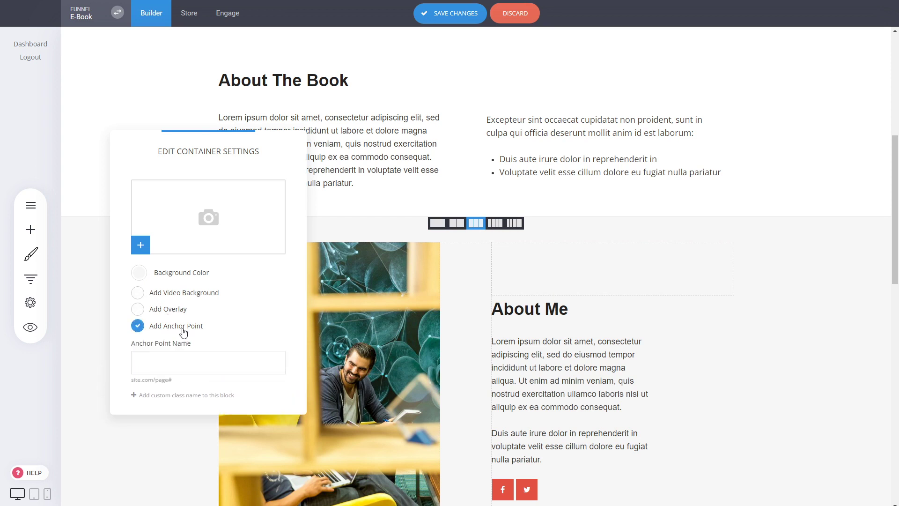
{"action": "left_click", "coordinate": [182, 332]}
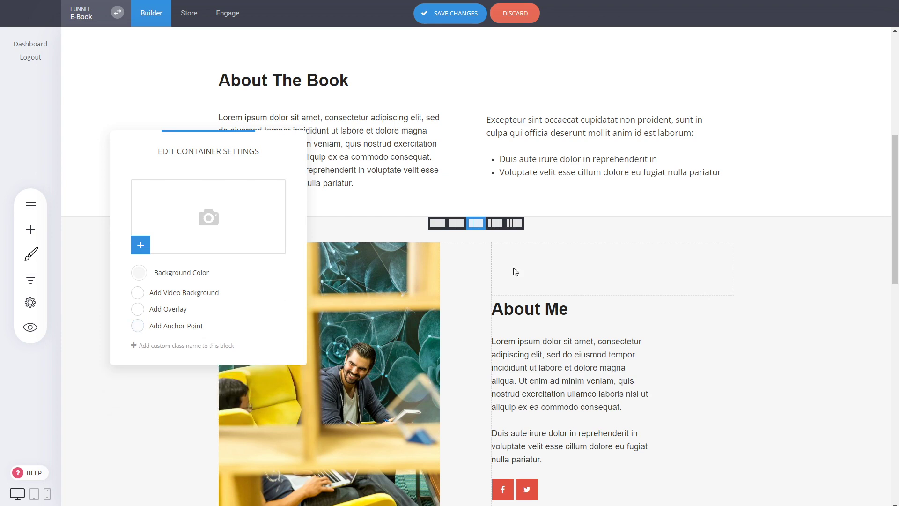
{"action": "left_click", "coordinate": [541, 272]}
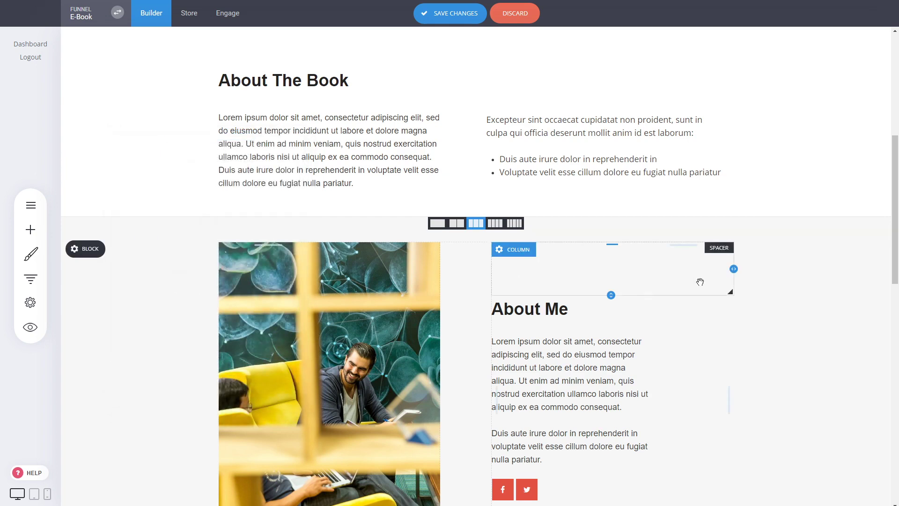
Try the teal 00A896 background on the middle testimonial column, return it to white and close the column settings
{"action": "scroll", "coordinate": [805, 287], "scroll_direction": "down", "scroll_amount": 4}
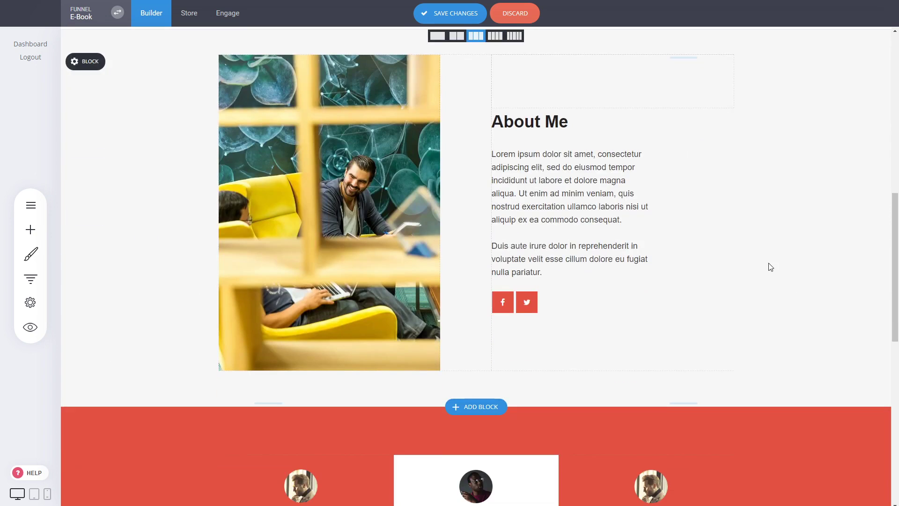
{"action": "scroll", "coordinate": [770, 267], "scroll_direction": "down", "scroll_amount": 4}
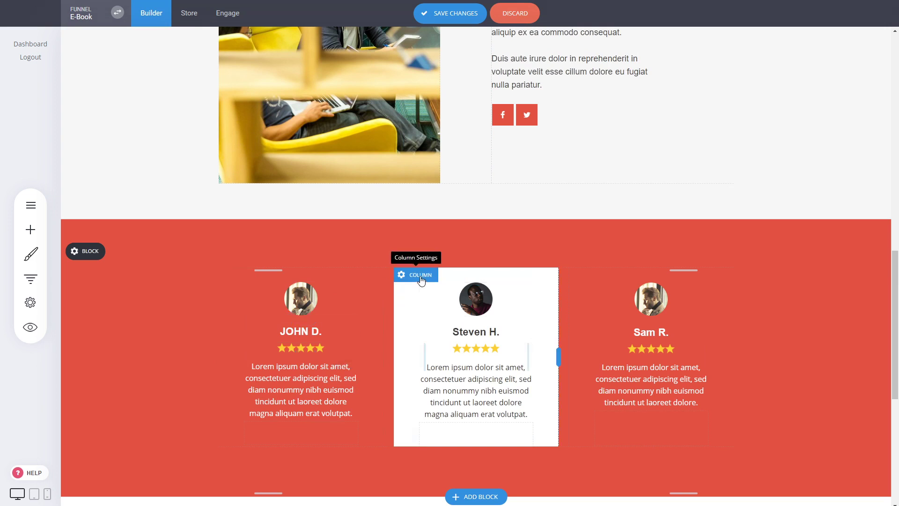
{"action": "left_click", "coordinate": [419, 276]}
{"action": "left_click_drag", "start_coordinate": [547, 91], "coordinate": [711, 113]}
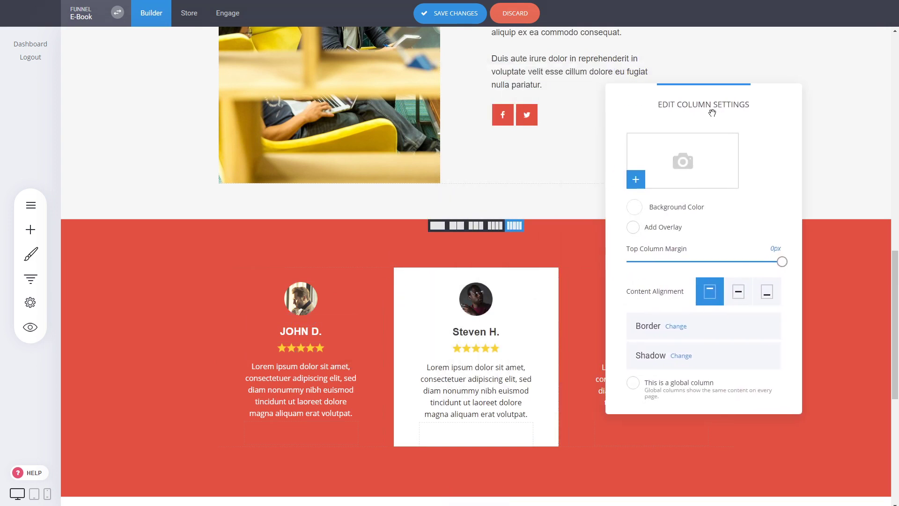
{"action": "left_click", "coordinate": [634, 207]}
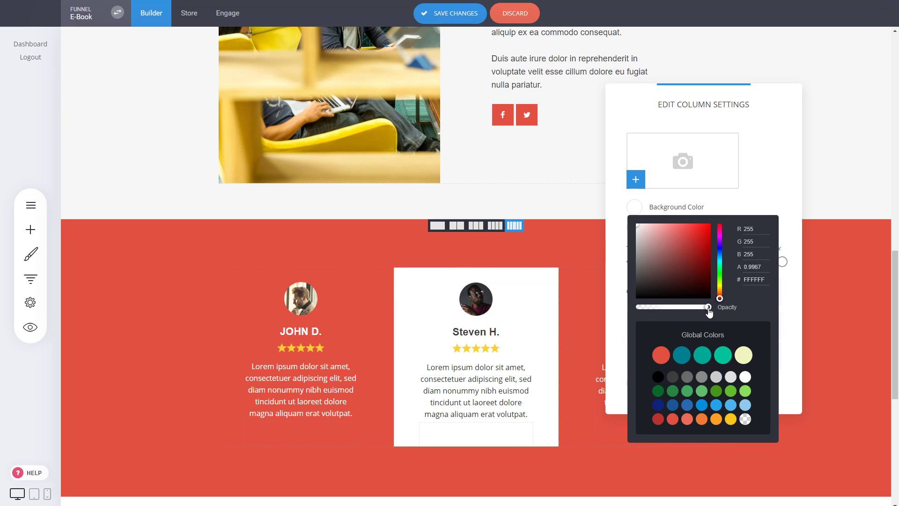
{"action": "mouse_move", "coordinate": [708, 311]}
{"action": "left_mouse_down"}
{"action": "mouse_move", "coordinate": [637, 310]}
{"action": "mouse_move", "coordinate": [708, 311]}
{"action": "left_mouse_up"}
{"action": "left_click", "coordinate": [701, 355]}
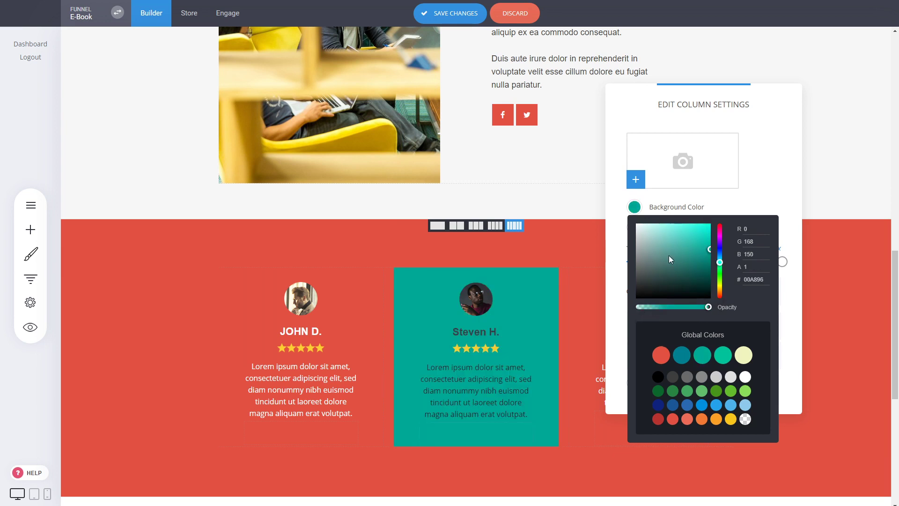
{"action": "left_click_drag", "start_coordinate": [669, 255], "coordinate": [620, 217]}
{"action": "left_click", "coordinate": [780, 190]}
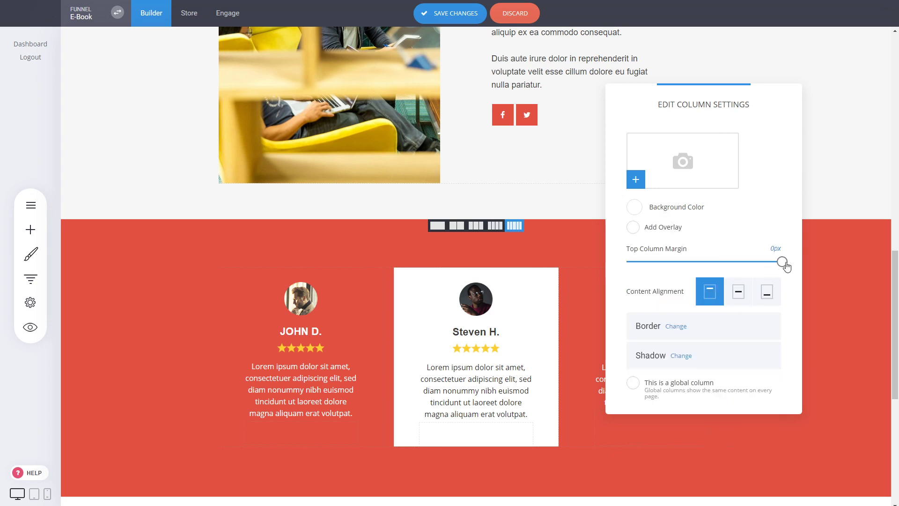
{"action": "mouse_move", "coordinate": [782, 263]}
{"action": "left_mouse_down"}
{"action": "mouse_move", "coordinate": [698, 264]}
{"action": "mouse_move", "coordinate": [785, 264]}
{"action": "left_mouse_up"}
{"action": "left_click", "coordinate": [586, 248]}
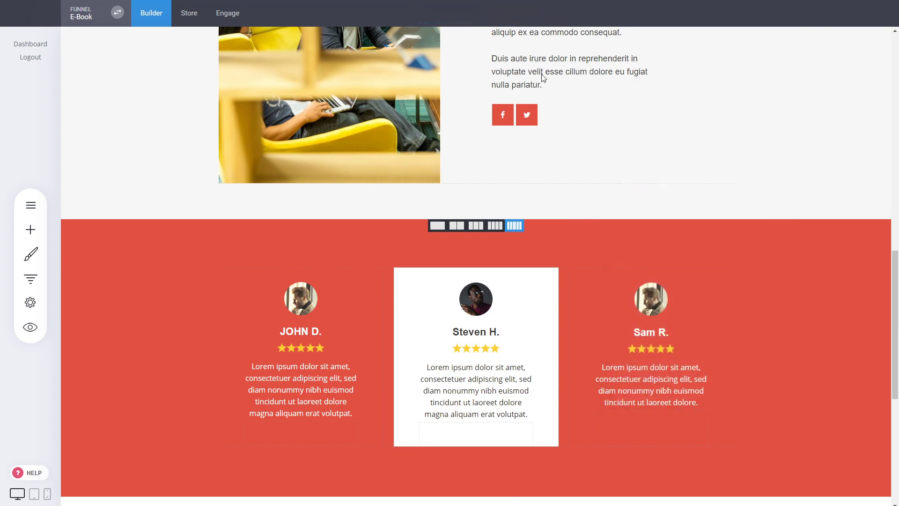
Add the "Do Things Differently" block from the Video category between the About Me block and the testimonials
{"action": "scroll", "coordinate": [639, 246], "scroll_direction": "down", "scroll_amount": 3}
{"action": "scroll", "coordinate": [662, 311], "scroll_direction": "up", "scroll_amount": 6}
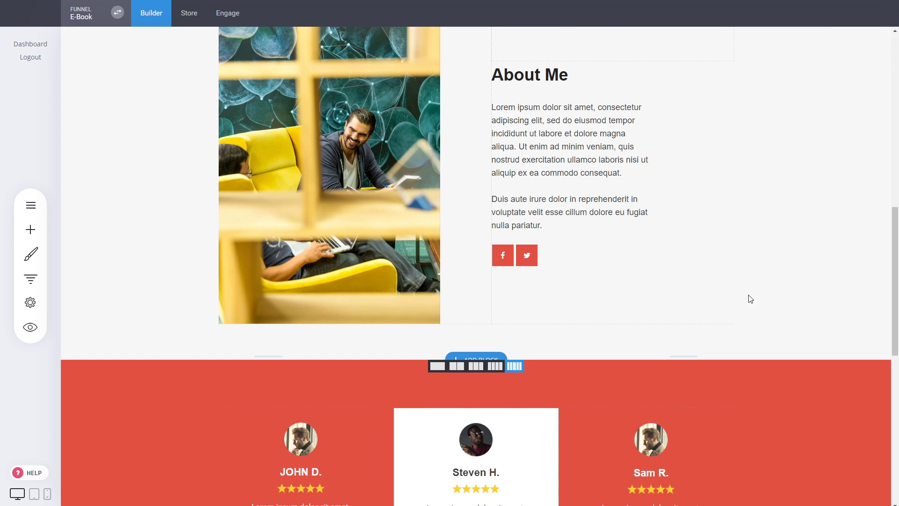
{"action": "scroll", "coordinate": [794, 283], "scroll_direction": "down", "scroll_amount": 3}
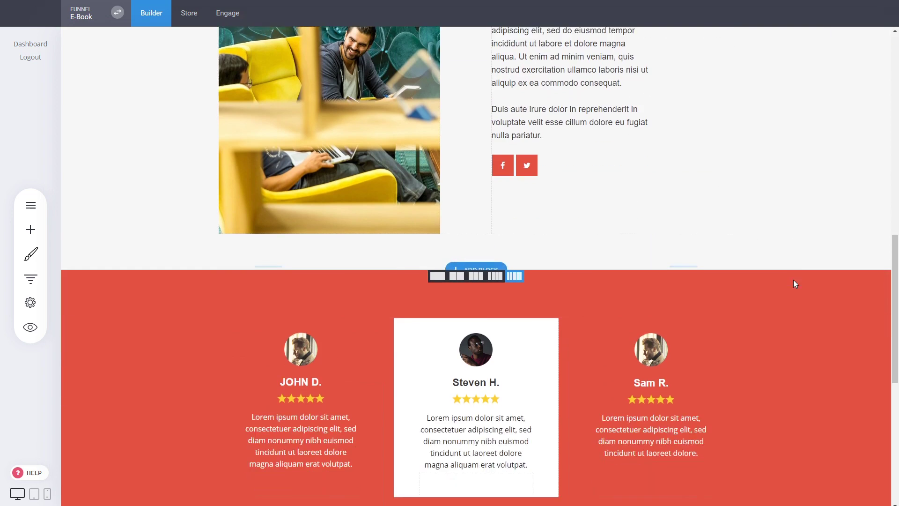
{"action": "scroll", "coordinate": [768, 333], "scroll_direction": "up", "scroll_amount": 6}
{"action": "scroll", "coordinate": [768, 333], "scroll_direction": "down", "scroll_amount": 4}
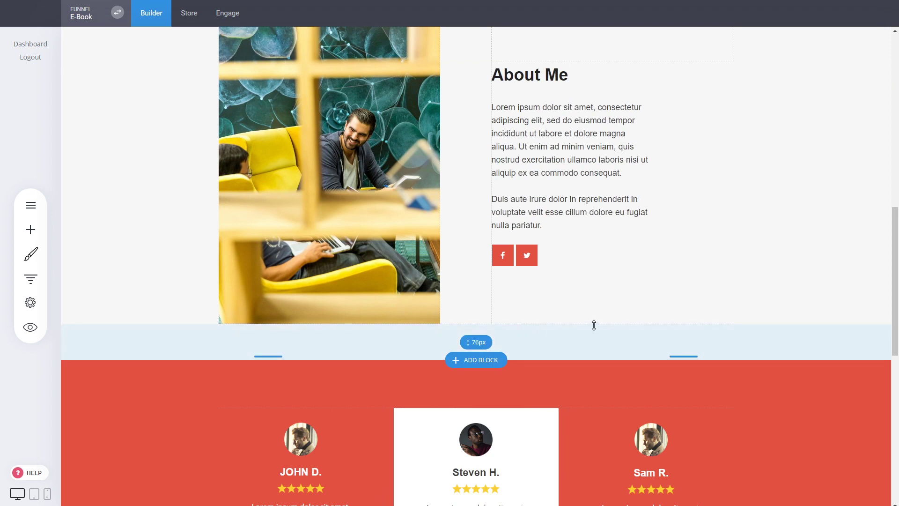
{"action": "left_click", "coordinate": [487, 366]}
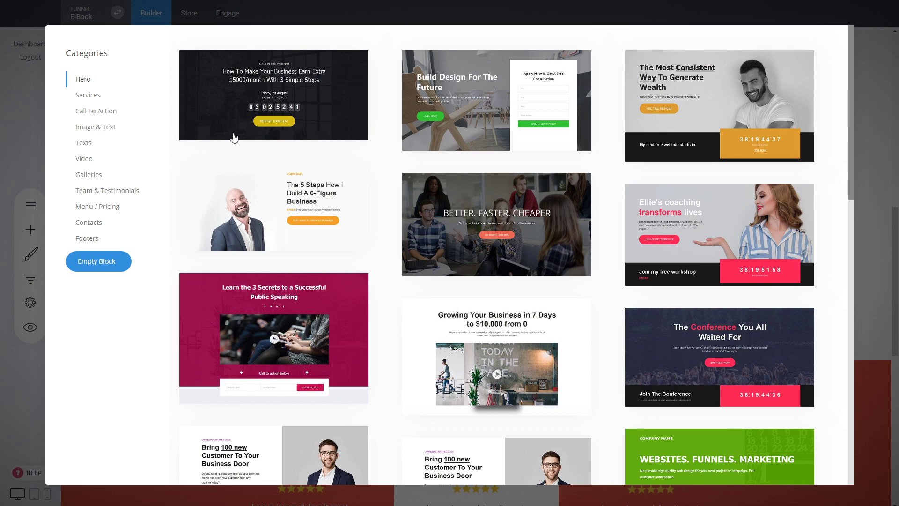
{"action": "left_click", "coordinate": [97, 161]}
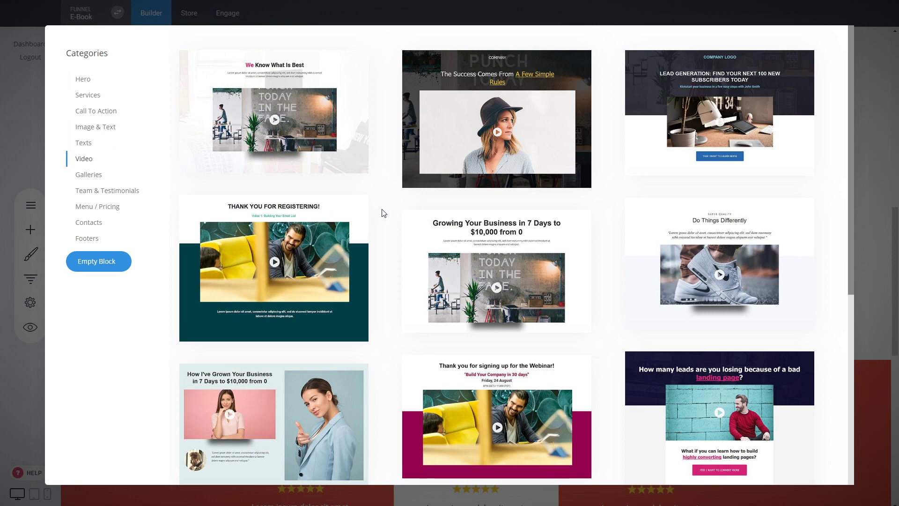
{"action": "scroll", "coordinate": [389, 206], "scroll_direction": "down", "scroll_amount": 4}
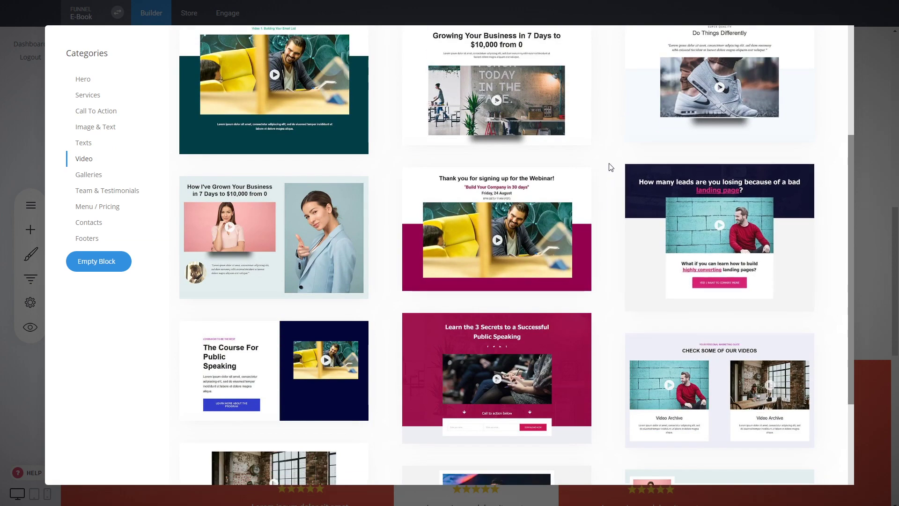
{"action": "scroll", "coordinate": [610, 167], "scroll_direction": "down", "scroll_amount": 3}
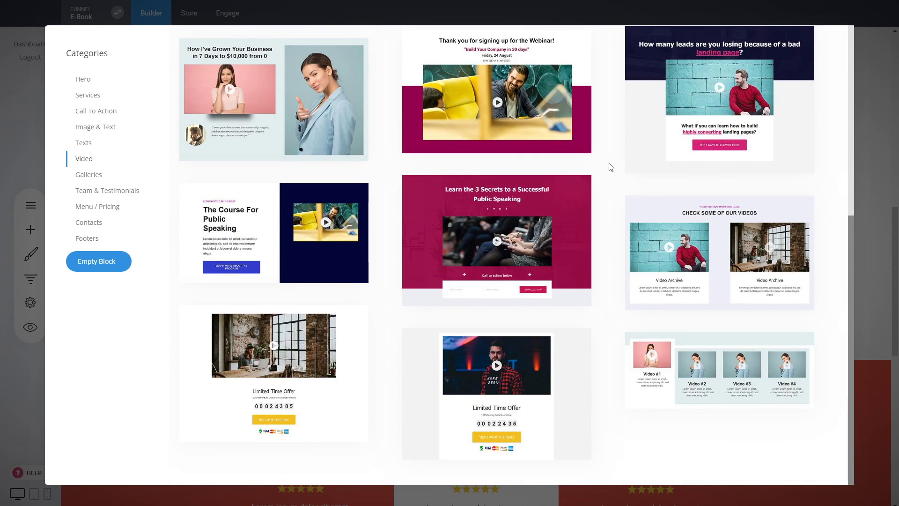
{"action": "scroll", "coordinate": [611, 167], "scroll_direction": "up", "scroll_amount": 7}
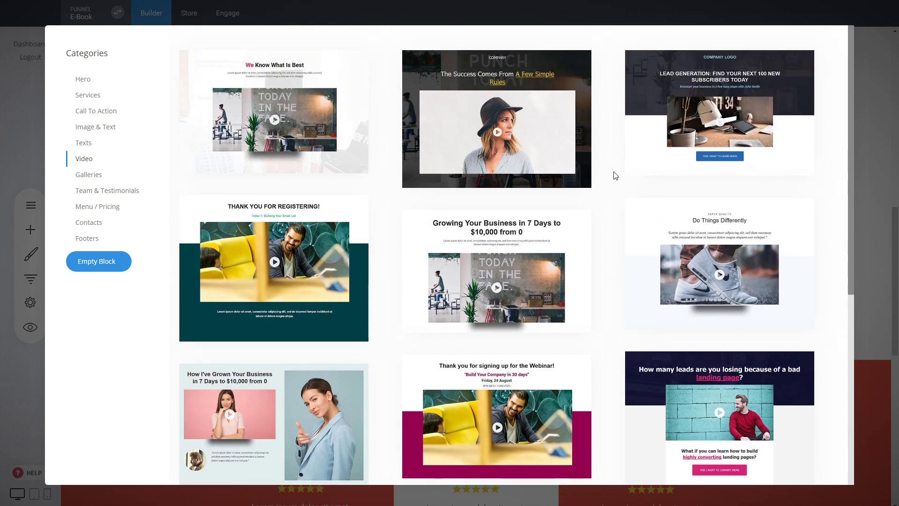
{"action": "left_click", "coordinate": [716, 242]}
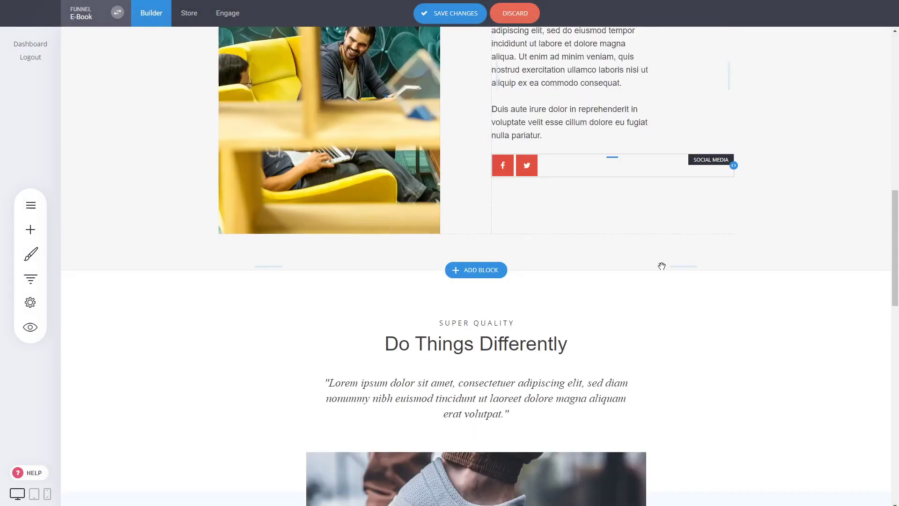
Look over the new video block and slightly reduce the top spacing of the red testimonials block
{"action": "scroll", "coordinate": [661, 266], "scroll_direction": "down", "scroll_amount": 2}
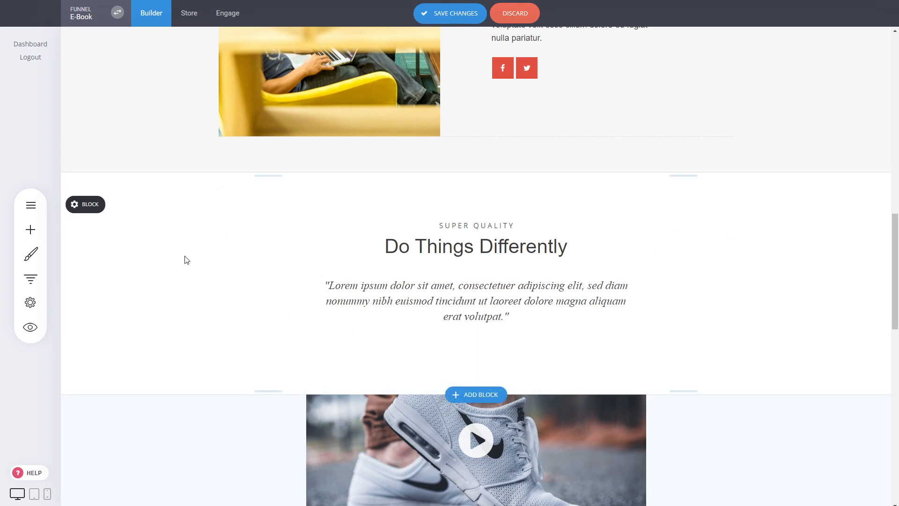
{"action": "scroll", "coordinate": [187, 260], "scroll_direction": "down", "scroll_amount": 1}
{"action": "scroll", "coordinate": [187, 261], "scroll_direction": "down", "scroll_amount": 2}
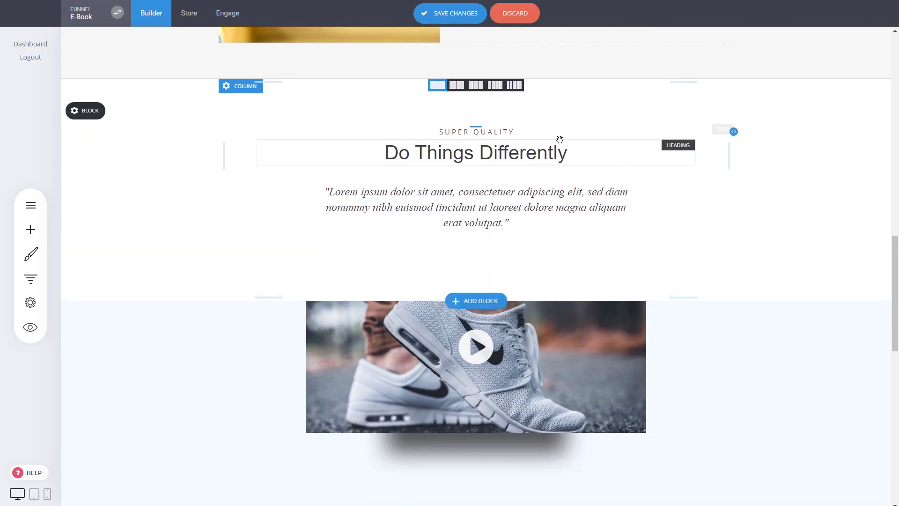
{"action": "scroll", "coordinate": [212, 285], "scroll_direction": "down", "scroll_amount": 2}
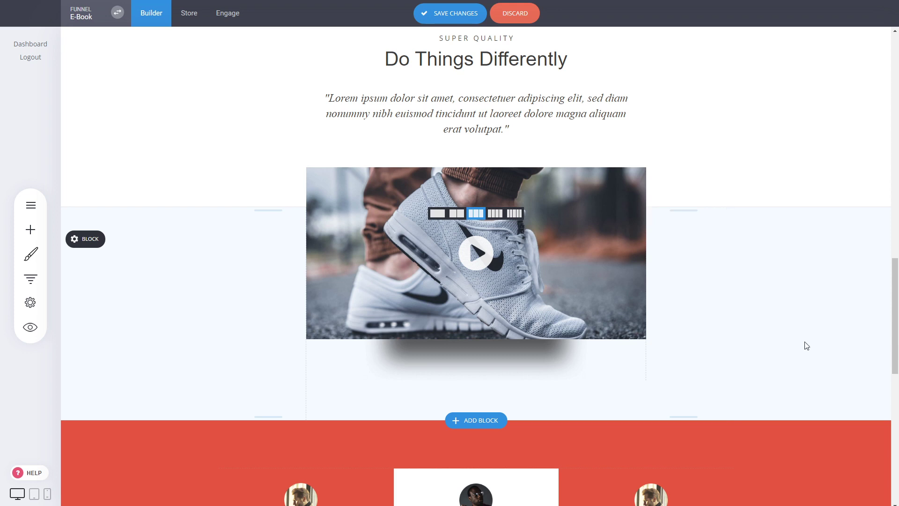
{"action": "scroll", "coordinate": [807, 345], "scroll_direction": "down", "scroll_amount": 7}
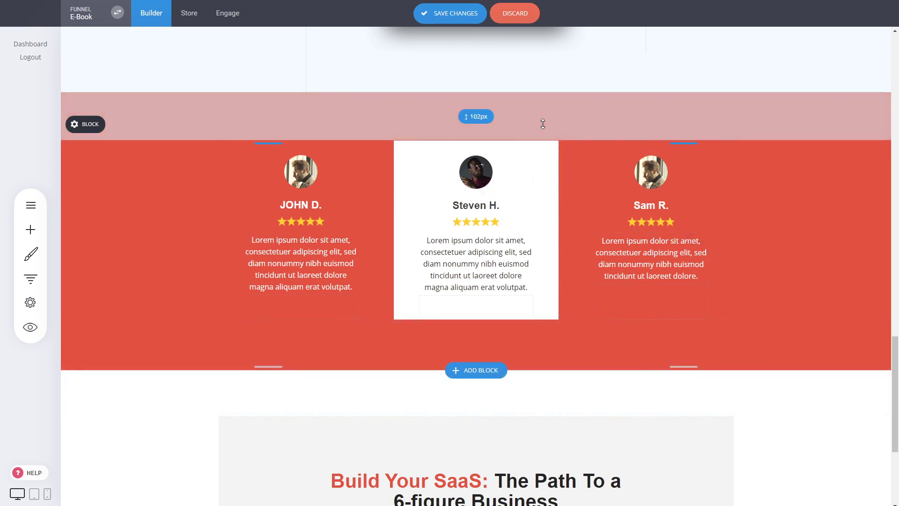
{"action": "left_click_drag", "start_coordinate": [541, 125], "coordinate": [542, 106]}
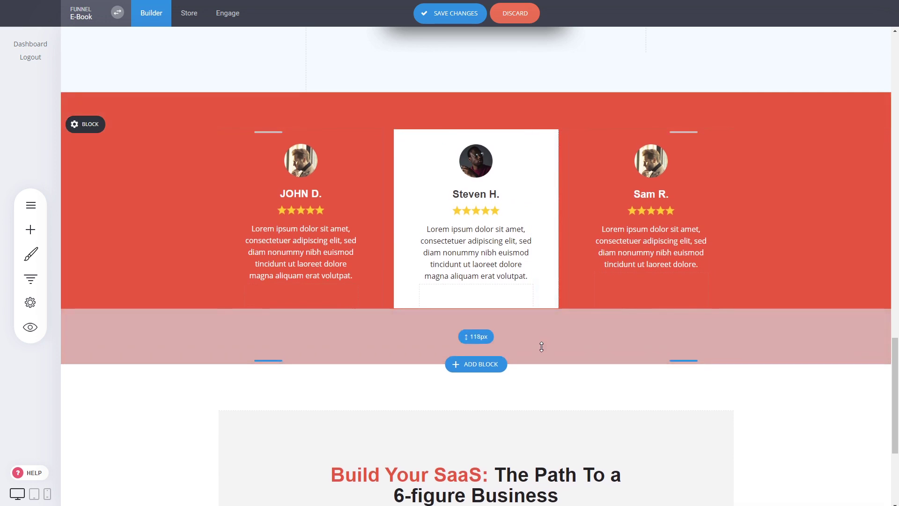
{"action": "left_click_drag", "start_coordinate": [558, 119], "coordinate": [513, 125]}
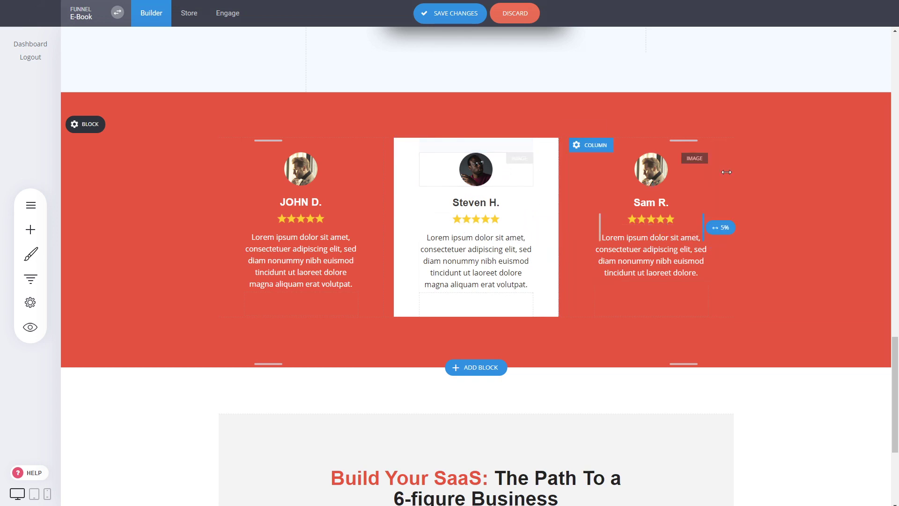
Look over the closing offer block, return to the hero section and save the page changes
{"action": "scroll", "coordinate": [752, 183], "scroll_direction": "down", "scroll_amount": 4}
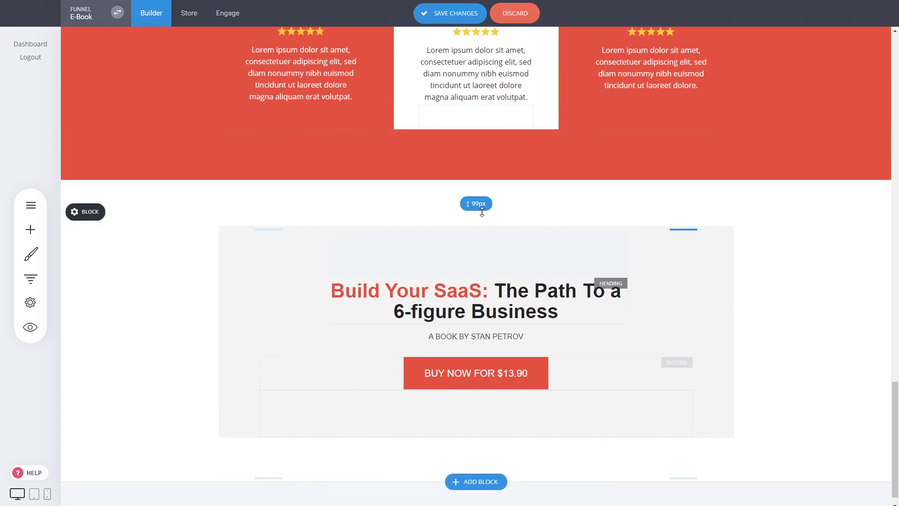
{"action": "left_click_drag", "start_coordinate": [897, 407], "coordinate": [891, 78]}
{"action": "scroll", "coordinate": [483, 369], "scroll_direction": "up", "scroll_amount": 3}
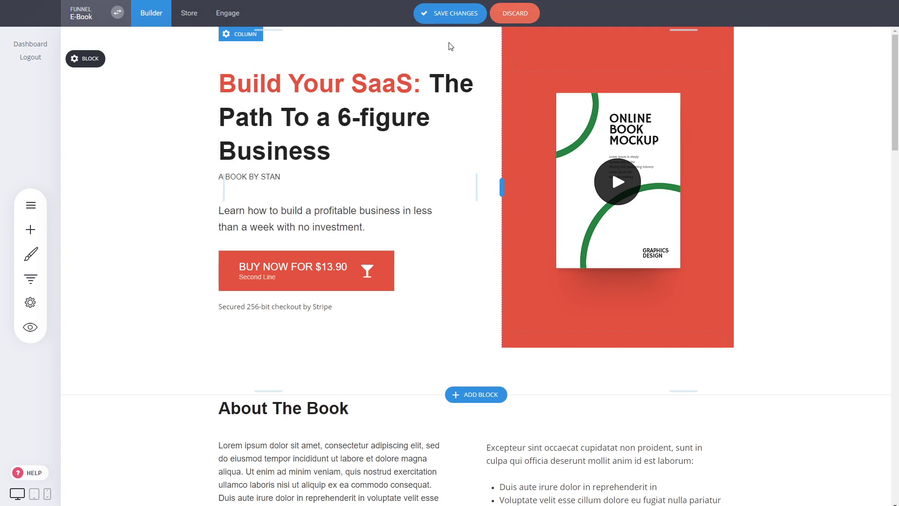
{"action": "left_click", "coordinate": [451, 14]}
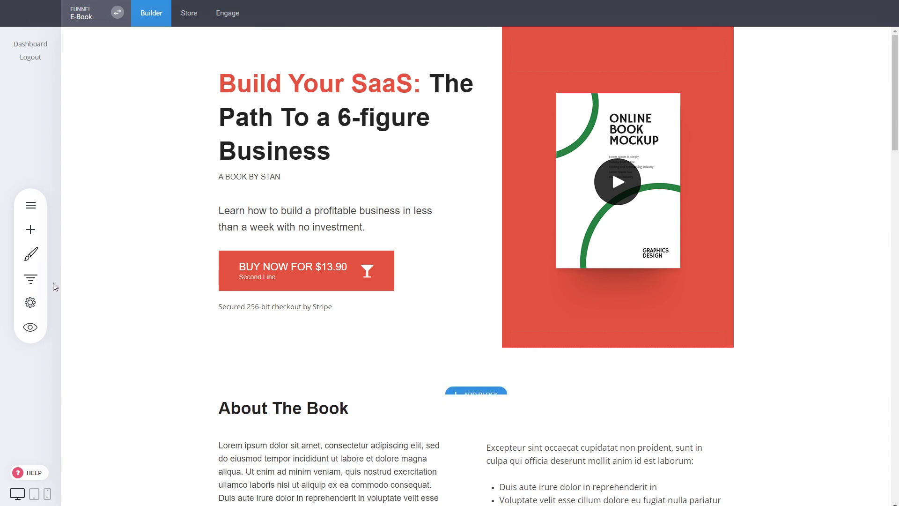
View the steps of the E-Book Purchase funnel and go back to the list of all funnels
{"action": "left_click", "coordinate": [30, 279]}
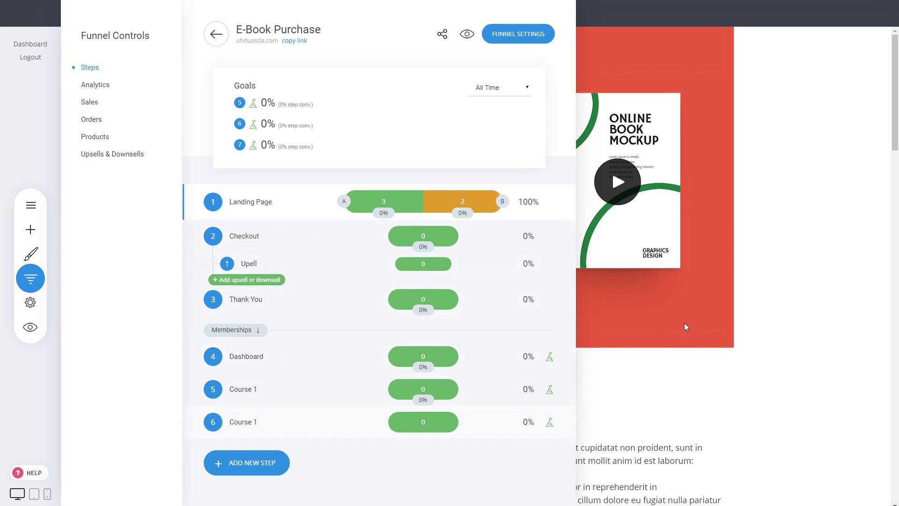
{"action": "left_click", "coordinate": [763, 258]}
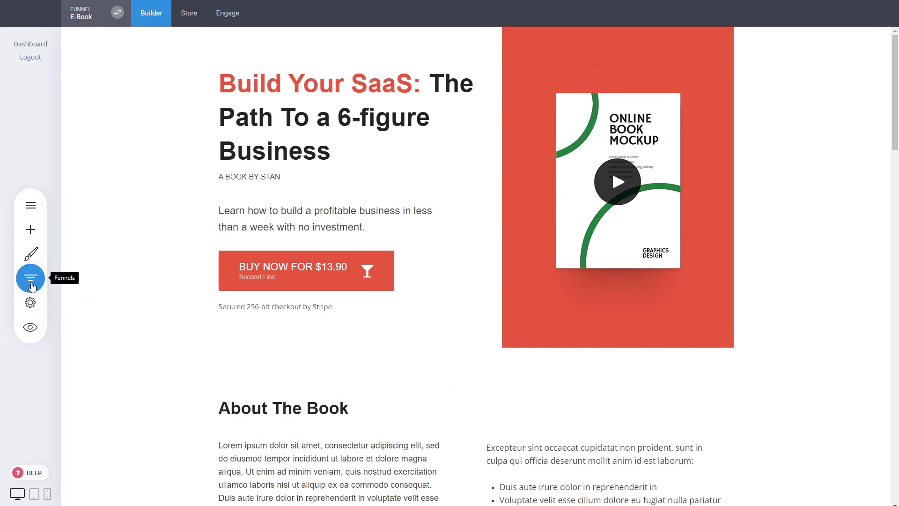
{"action": "left_click", "coordinate": [40, 276]}
{"action": "left_click", "coordinate": [215, 35]}
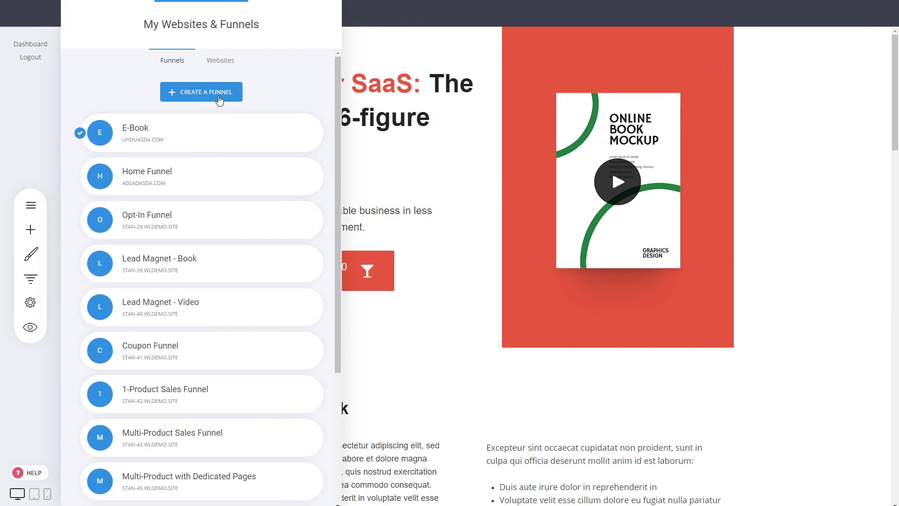
{"action": "left_click", "coordinate": [31, 278]}
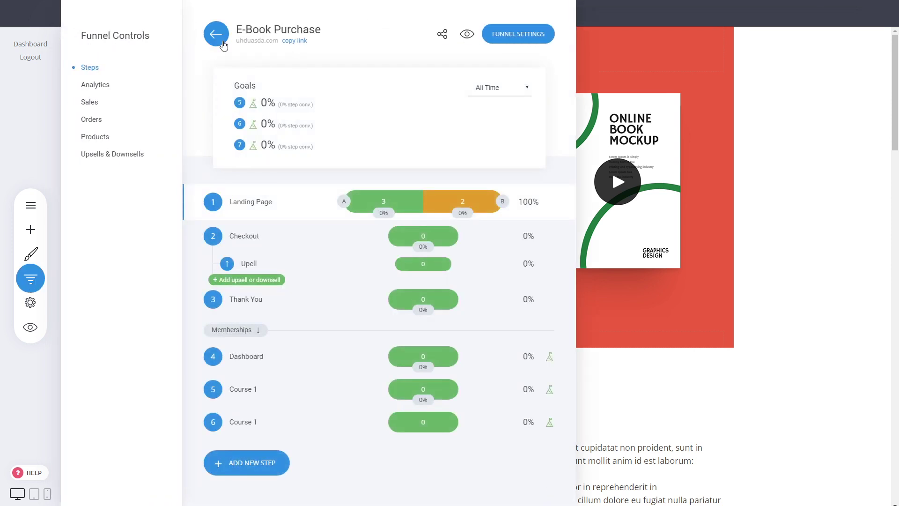
{"action": "left_click", "coordinate": [217, 35]}
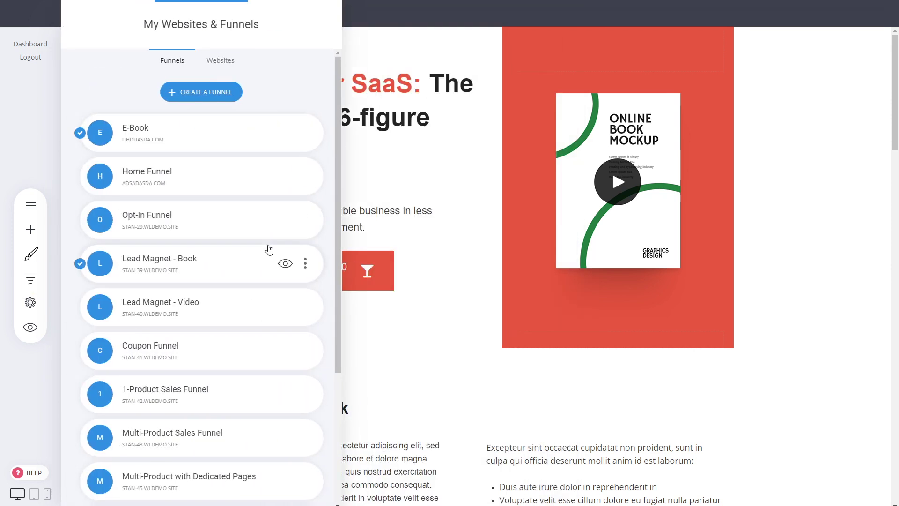
{"action": "scroll", "coordinate": [303, 263], "scroll_direction": "down", "scroll_amount": 4}
{"action": "scroll", "coordinate": [300, 346], "scroll_direction": "up", "scroll_amount": 4}
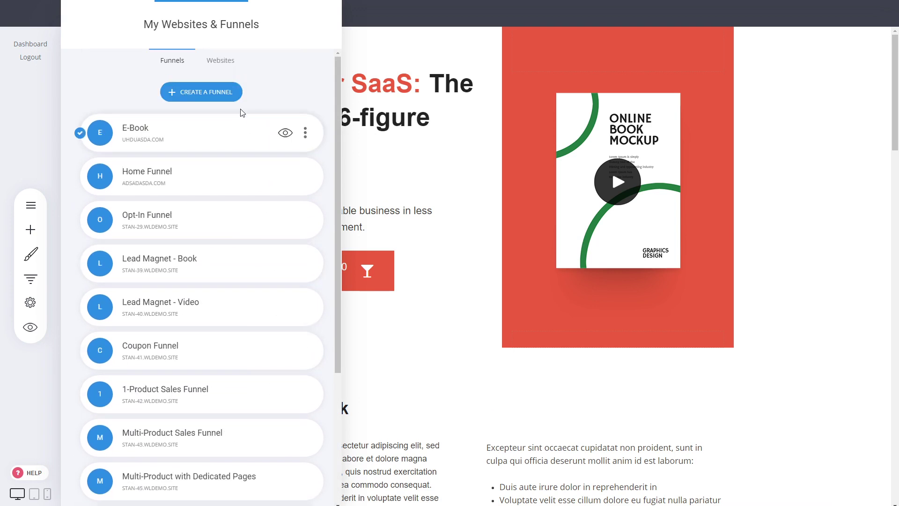
Start a new funnel and browse the Sales / Product and Lead Generation funnel templates
{"action": "left_click", "coordinate": [237, 93]}
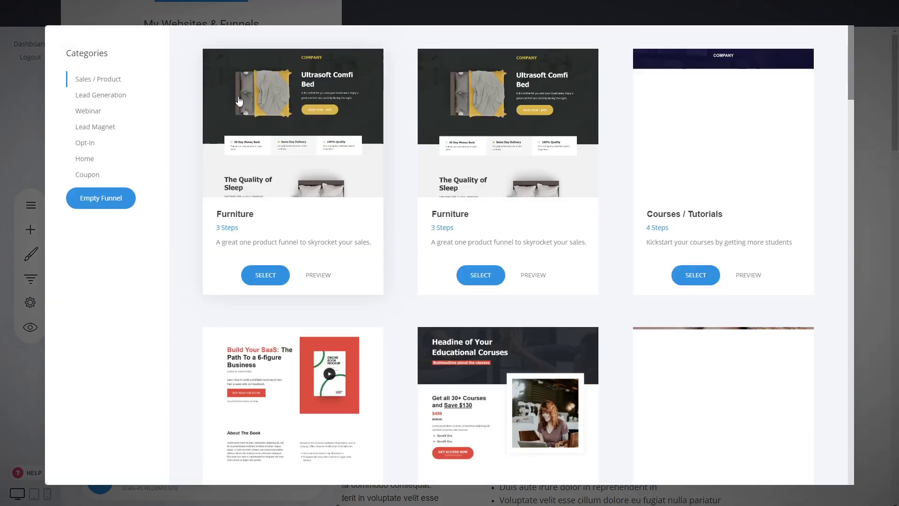
{"action": "scroll", "coordinate": [401, 259], "scroll_direction": "down", "scroll_amount": 1}
{"action": "scroll", "coordinate": [401, 260], "scroll_direction": "down", "scroll_amount": 3}
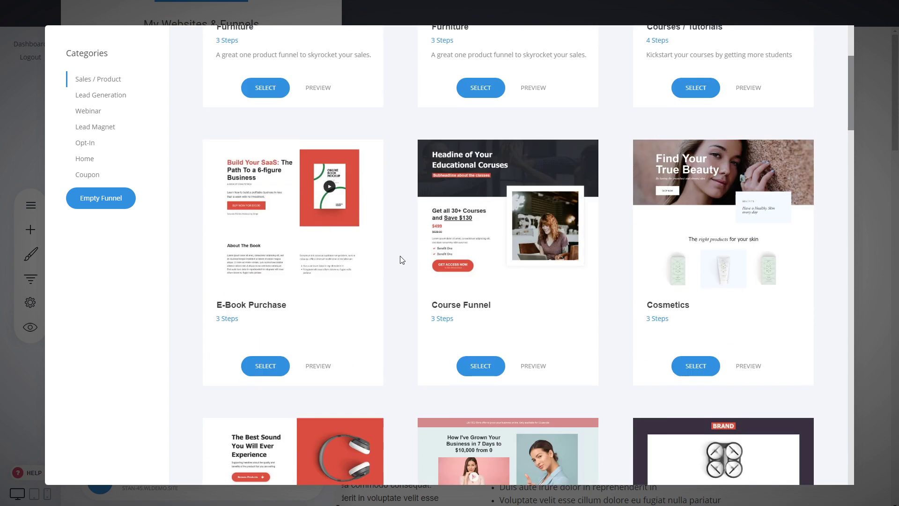
{"action": "scroll", "coordinate": [400, 259], "scroll_direction": "down", "scroll_amount": 4}
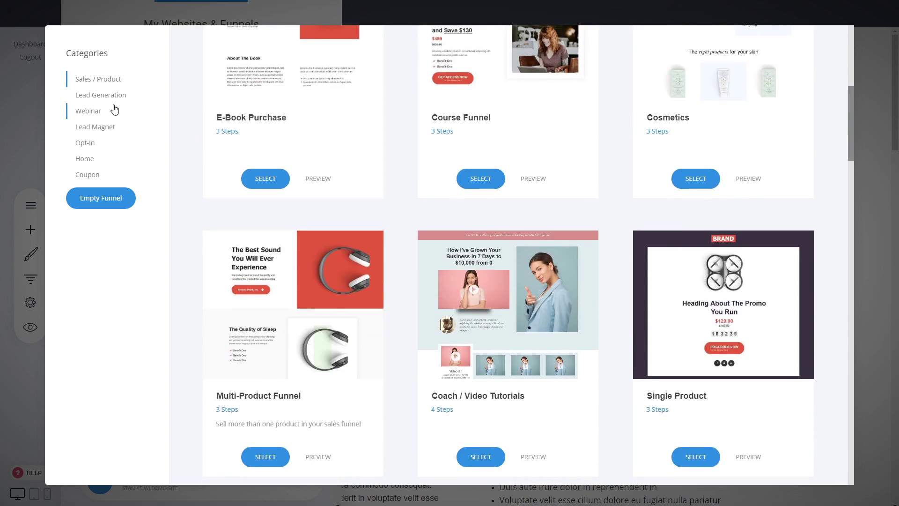
{"action": "left_click", "coordinate": [91, 94]}
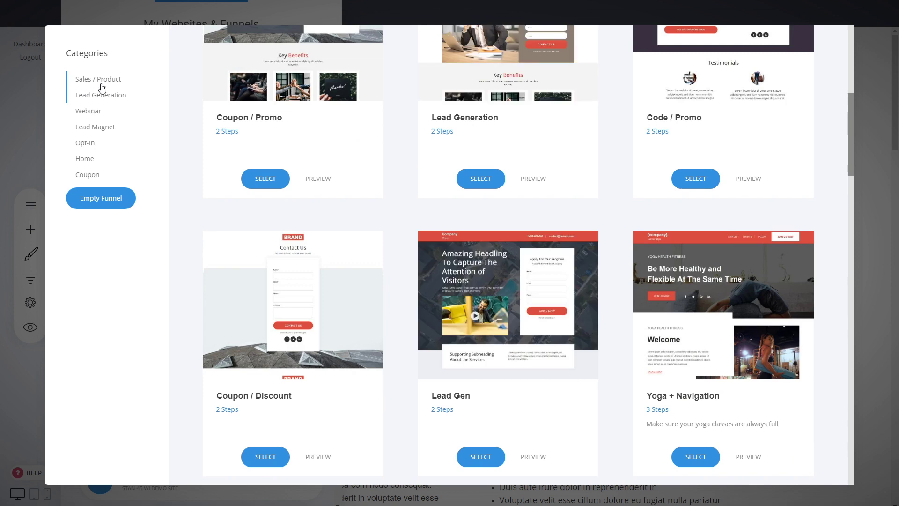
{"action": "left_click", "coordinate": [97, 81]}
{"action": "scroll", "coordinate": [421, 286], "scroll_direction": "up", "scroll_amount": 5}
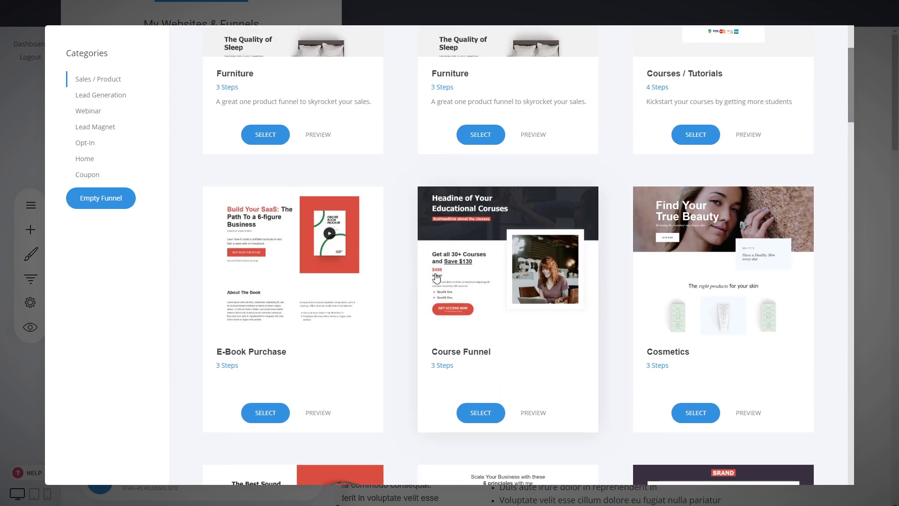
{"action": "scroll", "coordinate": [617, 268], "scroll_direction": "up", "scroll_amount": 3}
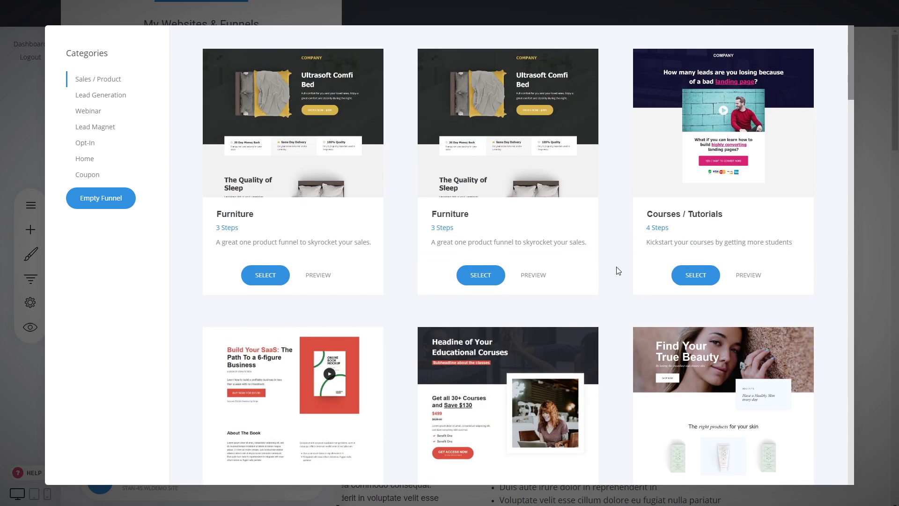
Create a new funnel from the Course Funnel template and name it "Funnel Example"
{"action": "left_click", "coordinate": [587, 351]}
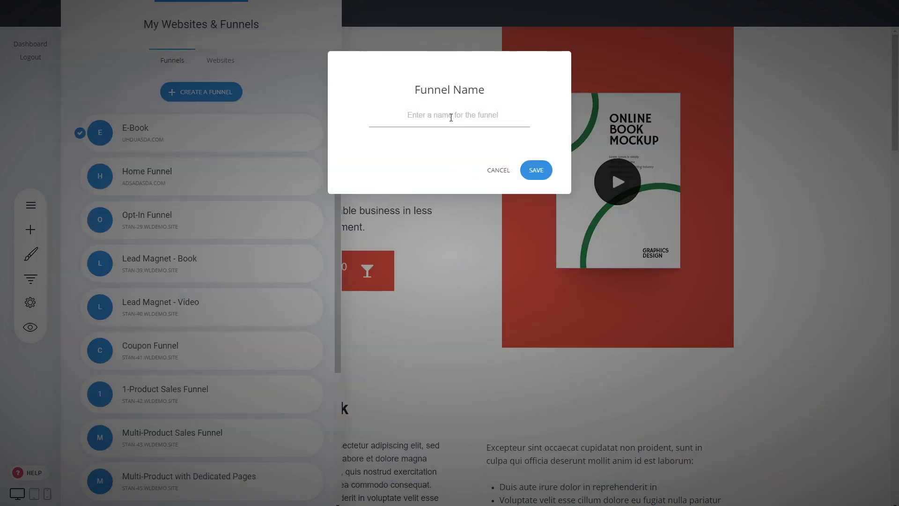
{"action": "left_click", "coordinate": [451, 118]}
{"action": "type", "text": "Funnel Example"}
{"action": "left_click", "coordinate": [542, 171]}
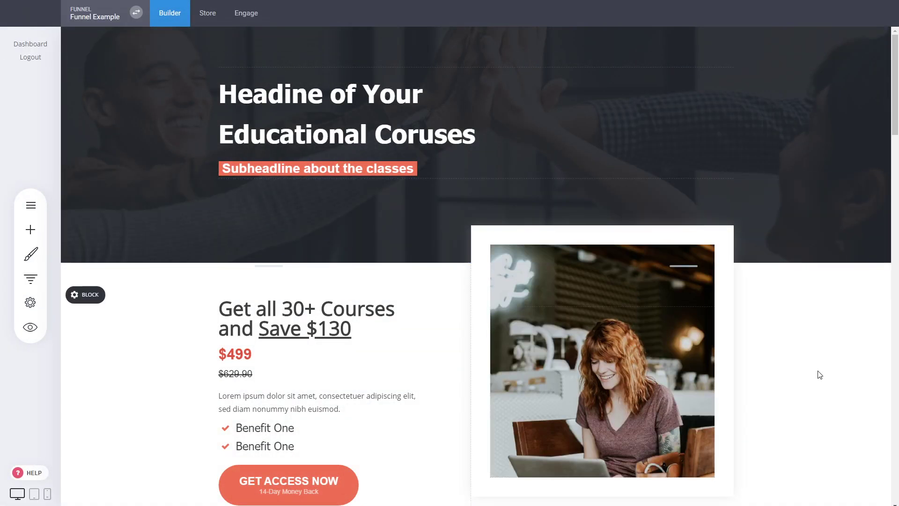
Slightly widen the gap between the course offer text and the photo, and save the page changes
{"action": "scroll", "coordinate": [827, 350], "scroll_direction": "down", "scroll_amount": 4}
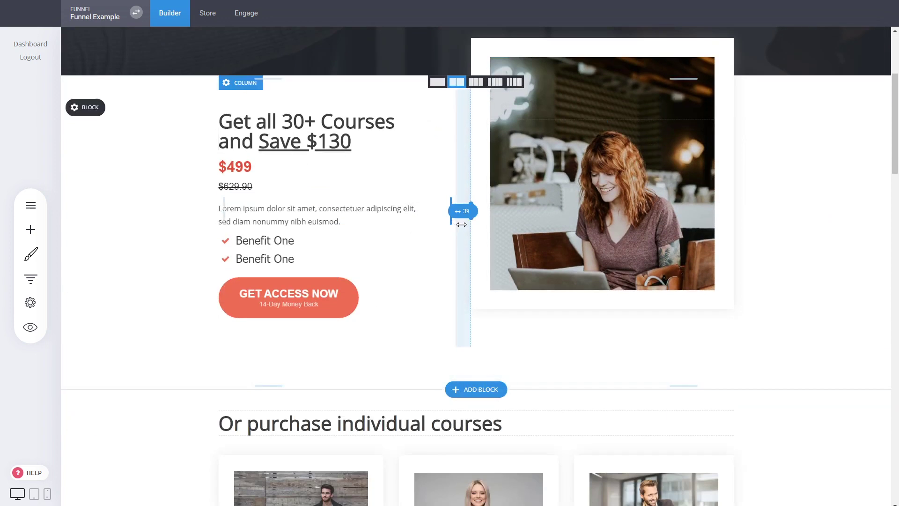
{"action": "left_click_drag", "start_coordinate": [461, 224], "coordinate": [452, 224]}
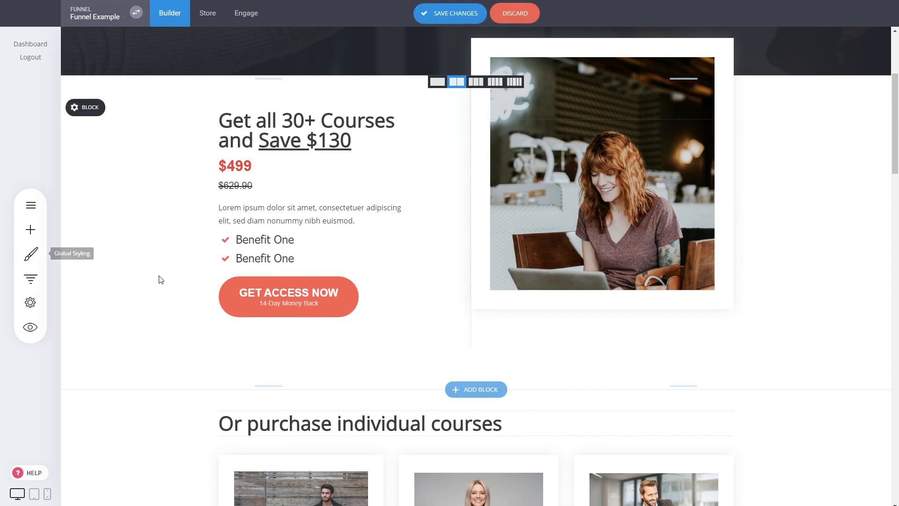
{"action": "scroll", "coordinate": [159, 276], "scroll_direction": "up", "scroll_amount": 4}
{"action": "left_click", "coordinate": [445, 14]}
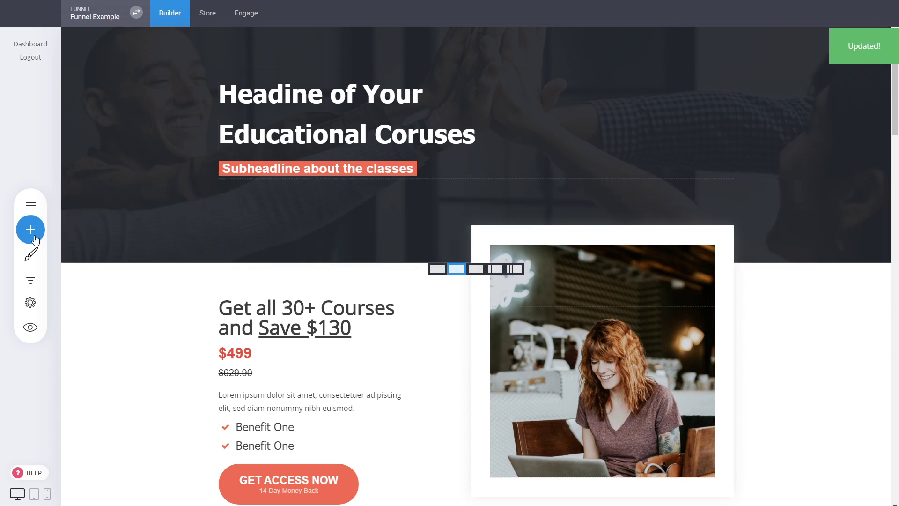
Add a button widget to the hero block directly below the "Subheadline about the classes" text
{"action": "left_click", "coordinate": [35, 239]}
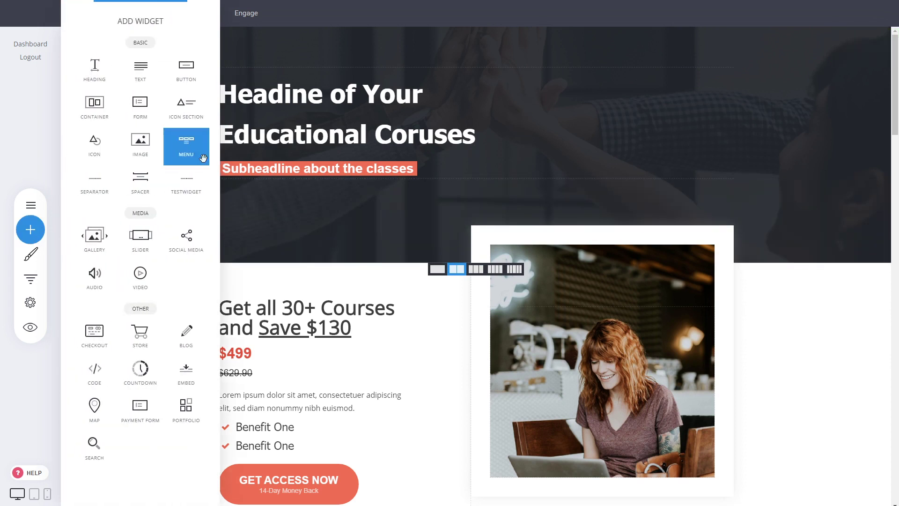
{"action": "left_click", "coordinate": [255, 178]}
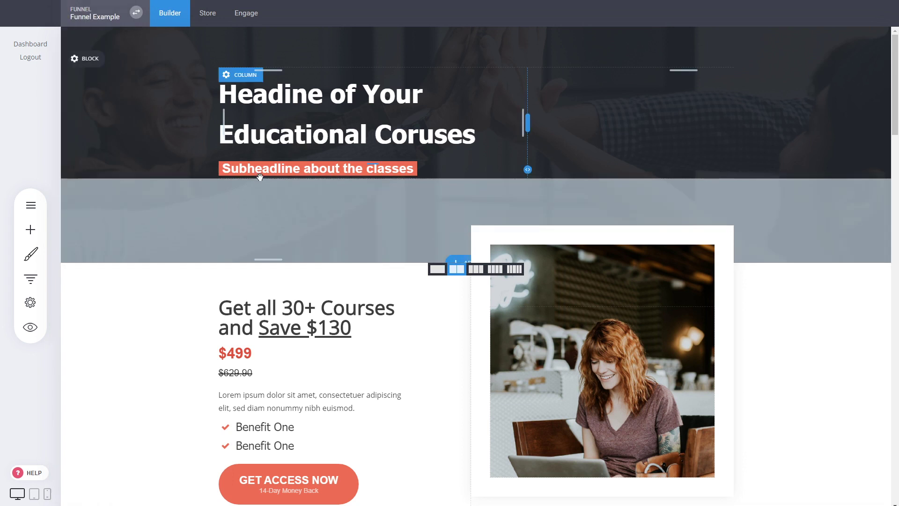
{"action": "left_click", "coordinate": [33, 237]}
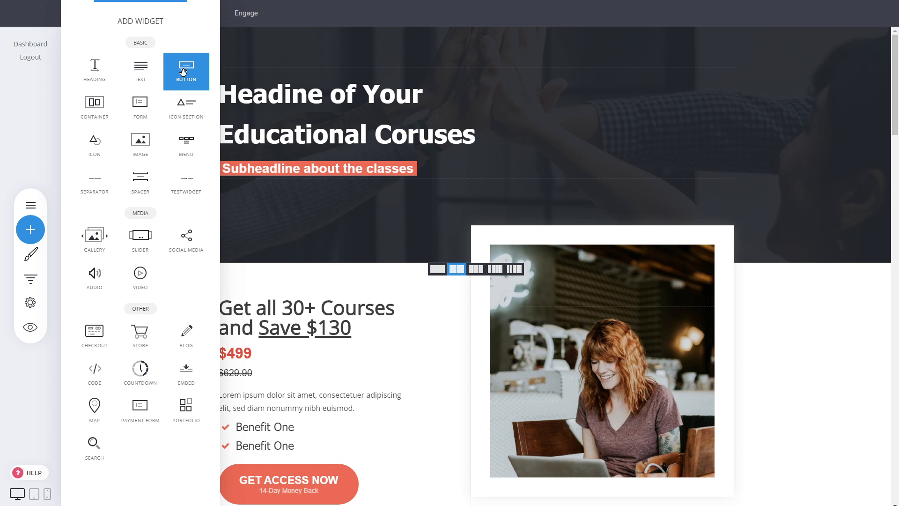
{"action": "left_click_drag", "start_coordinate": [183, 71], "coordinate": [391, 181]}
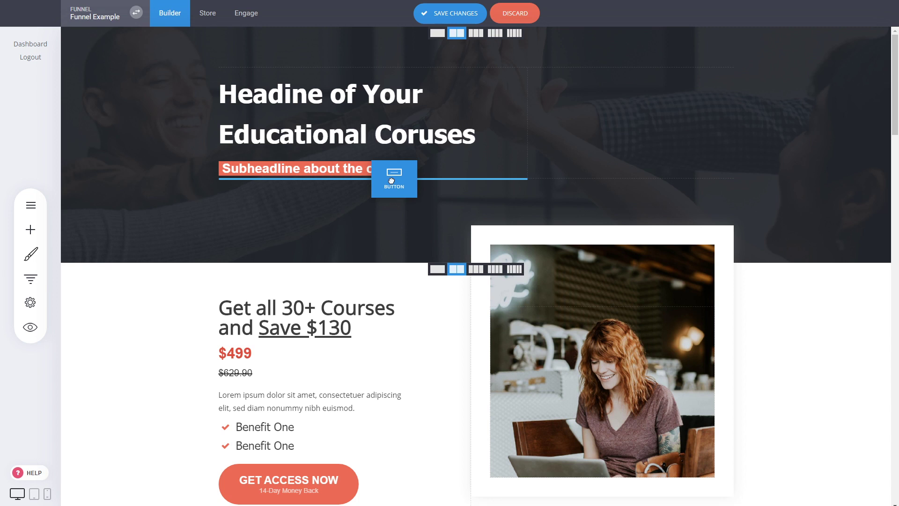
{"action": "left_click_drag", "start_coordinate": [391, 181], "coordinate": [391, 181]}
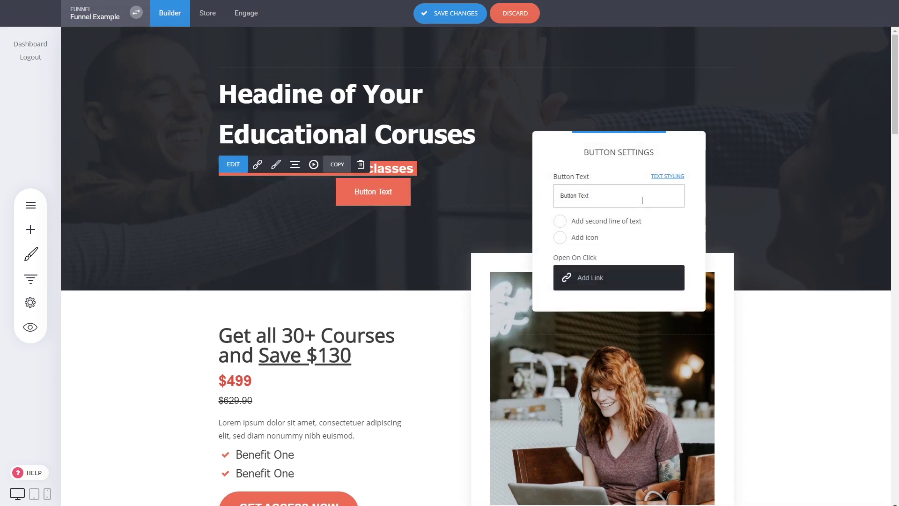
Set the new hero button's text to "CALL TO ACTION"
{"action": "left_click", "coordinate": [642, 201]}
{"action": "type", "text": "CA"}
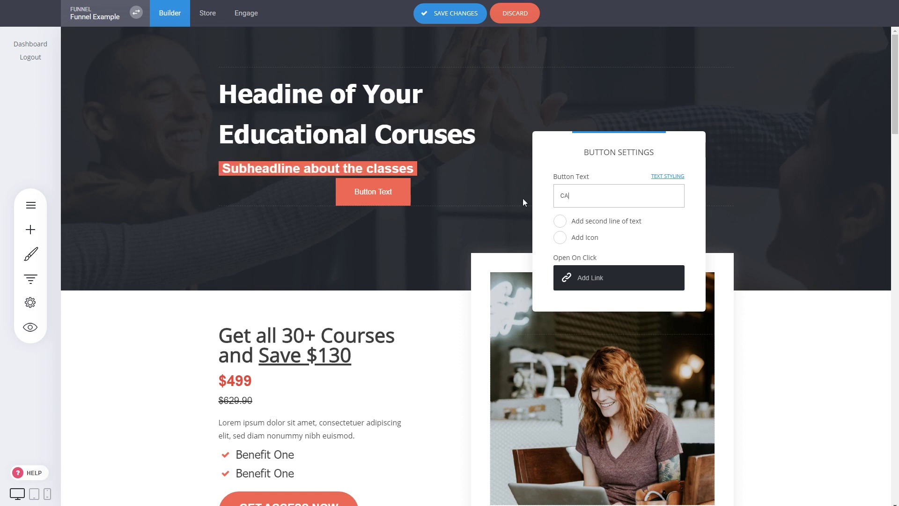
{"action": "type", "text": "LL TO ACTION"}
{"action": "left_click", "coordinate": [459, 192]}
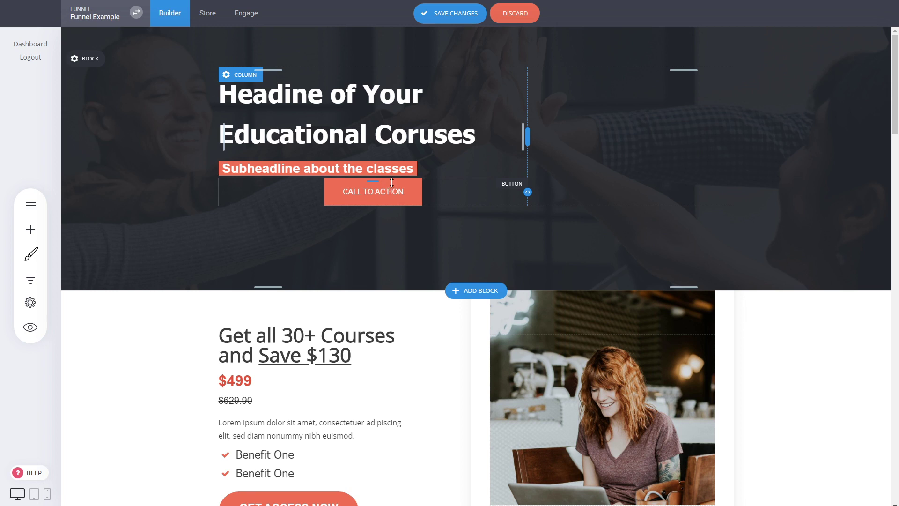
Add a little space above the CALL TO ACTION button and align it to the left
{"action": "left_click_drag", "start_coordinate": [392, 182], "coordinate": [392, 189]}
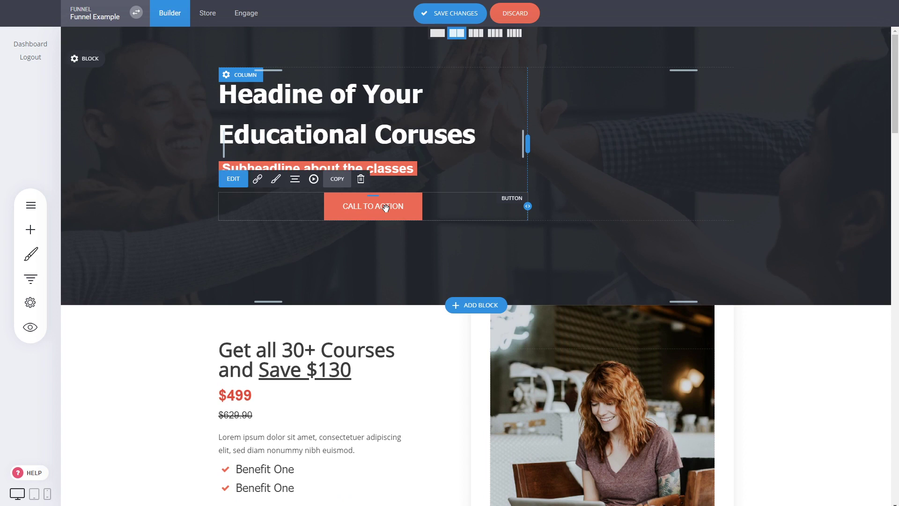
{"action": "left_click", "coordinate": [294, 179]}
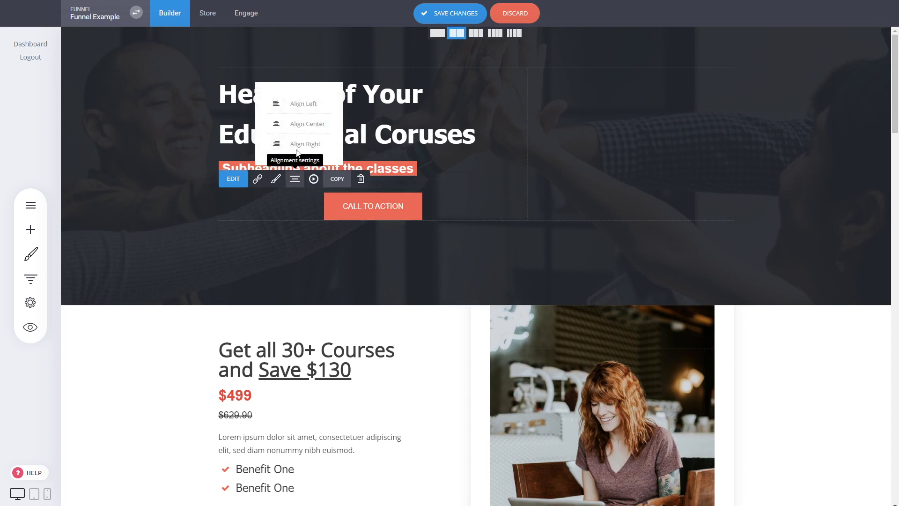
{"action": "left_click", "coordinate": [299, 103]}
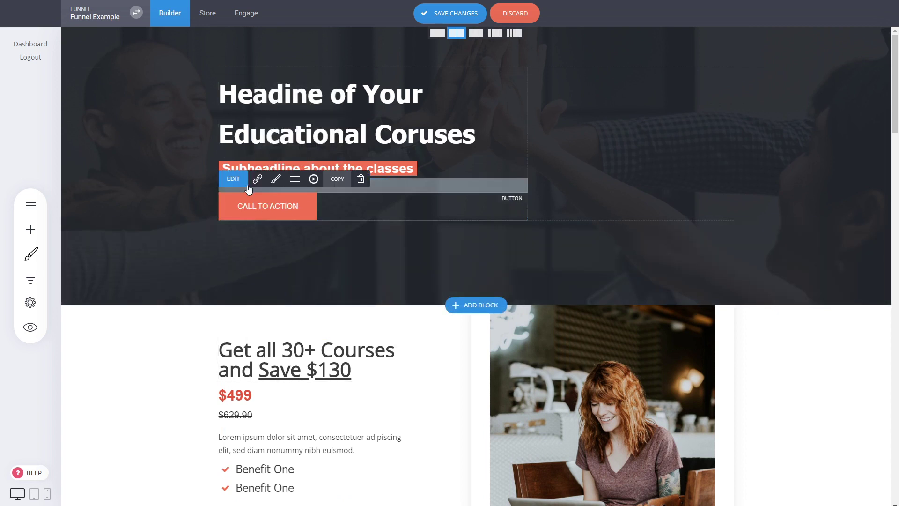
Style the CALL TO ACTION button with a 39px border radius and bold 20px text with 3px letter spacing, and save the page
{"action": "left_click", "coordinate": [276, 179]}
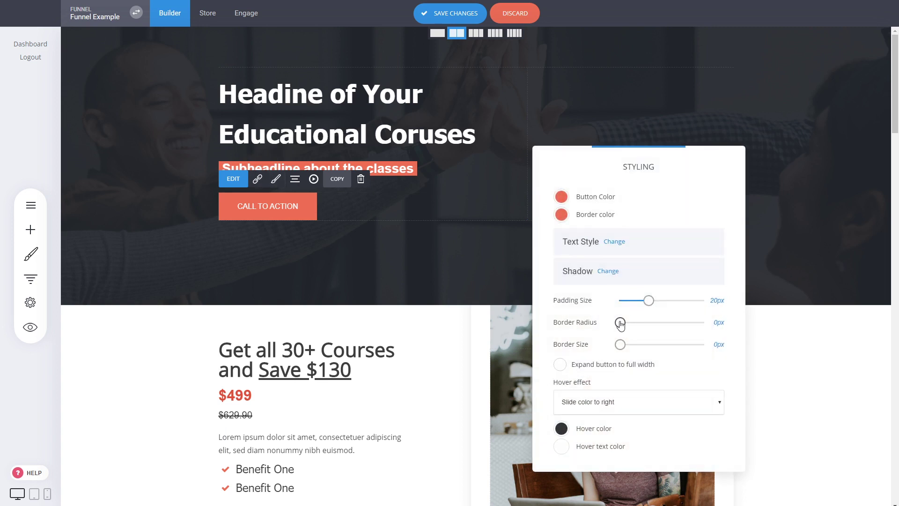
{"action": "left_click_drag", "start_coordinate": [620, 322], "coordinate": [675, 322]}
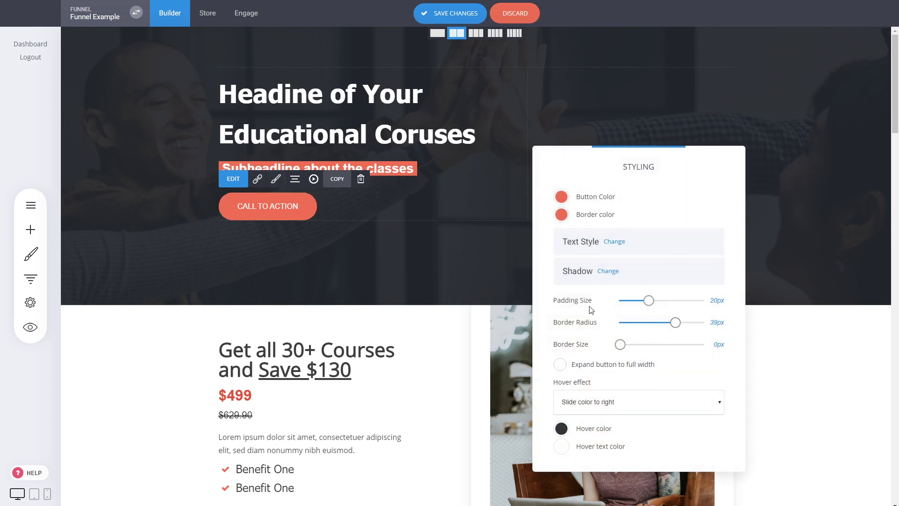
{"action": "left_click", "coordinate": [613, 242]}
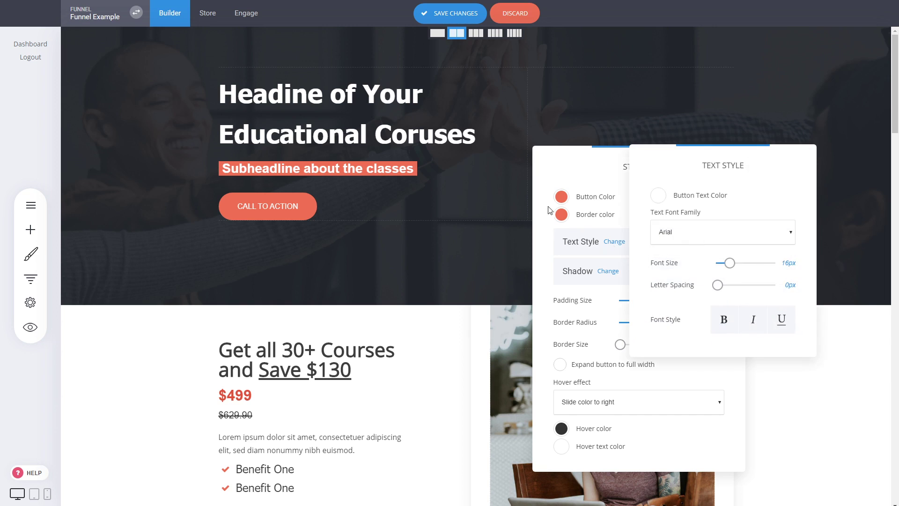
{"action": "left_click", "coordinate": [724, 322]}
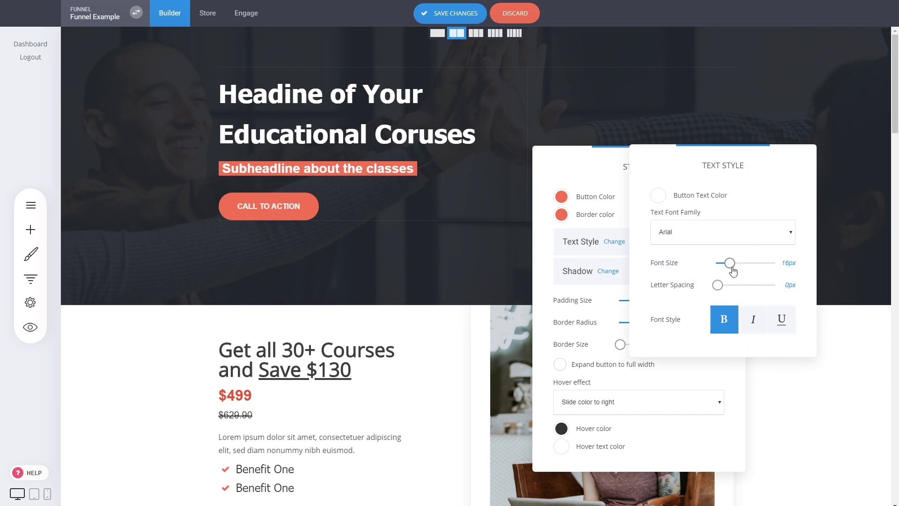
{"action": "left_click_drag", "start_coordinate": [730, 263], "coordinate": [735, 263]}
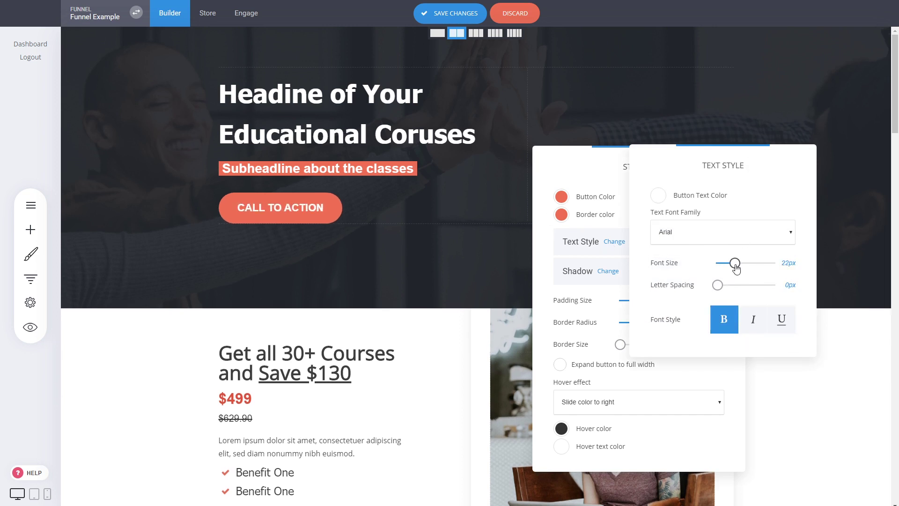
{"action": "left_click_drag", "start_coordinate": [718, 285], "coordinate": [733, 266]}
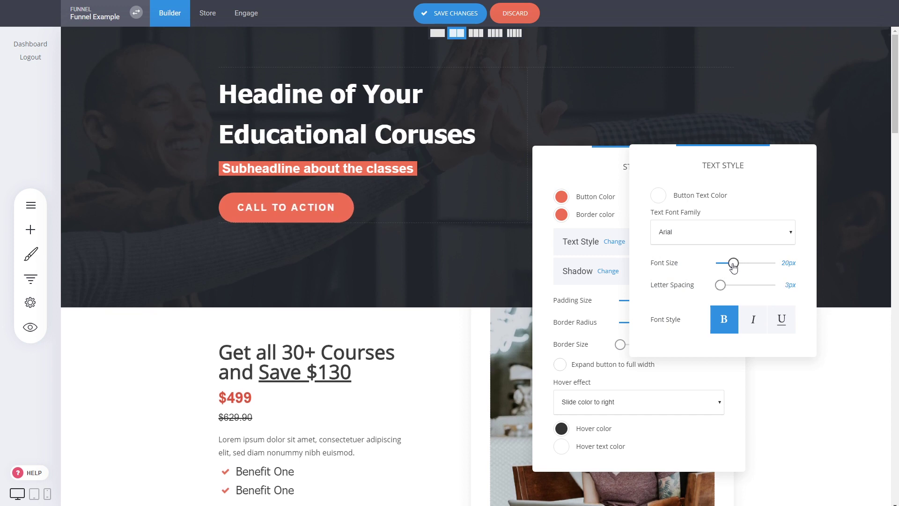
{"action": "left_click", "coordinate": [469, 191]}
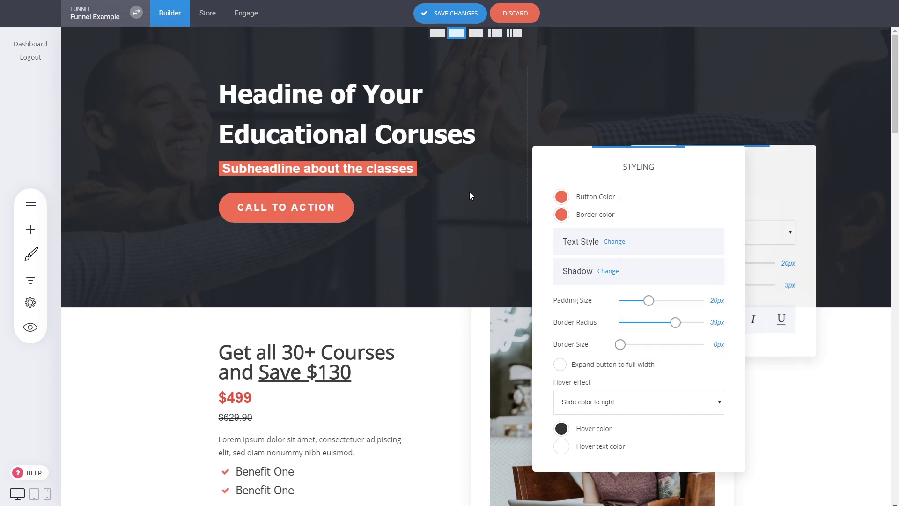
{"action": "left_click", "coordinate": [467, 187]}
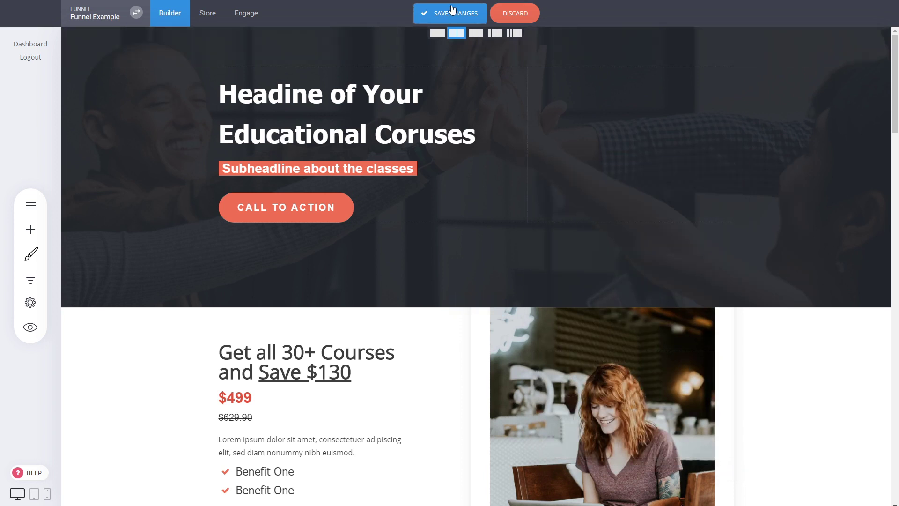
{"action": "left_click", "coordinate": [450, 13]}
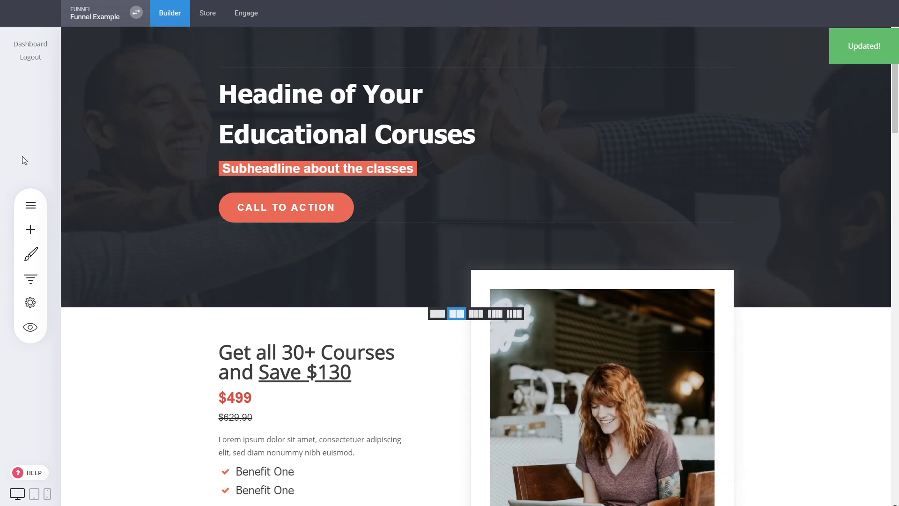
{"action": "left_click", "coordinate": [30, 229]}
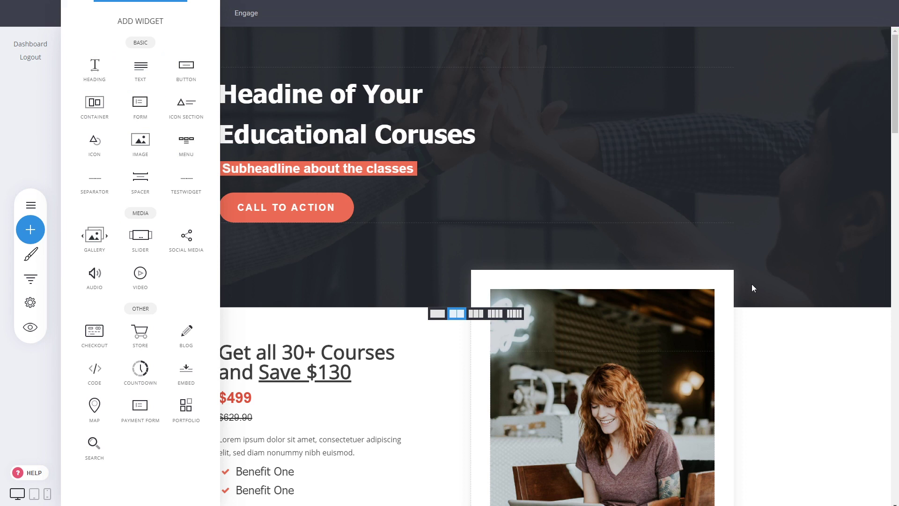
{"action": "left_click", "coordinate": [764, 313]}
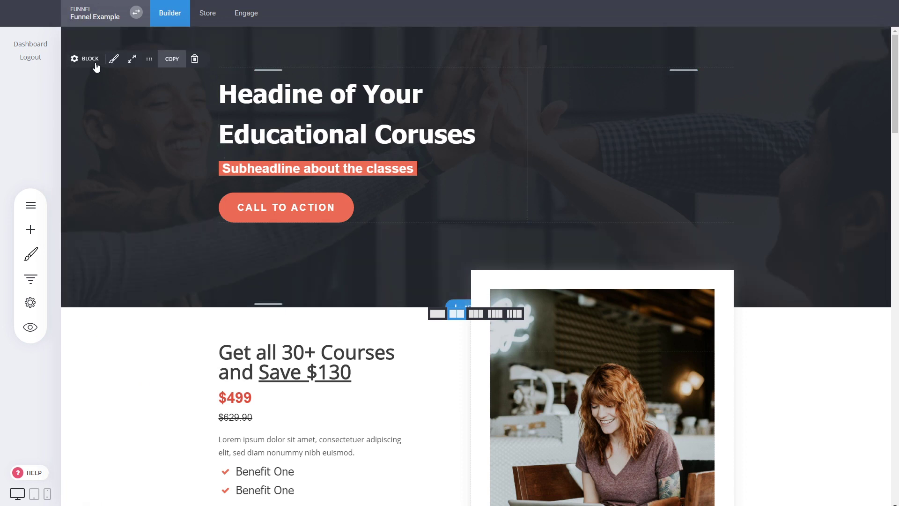
Try the hero block without its background image overlay and turn the overlay back on
{"action": "left_click", "coordinate": [90, 59]}
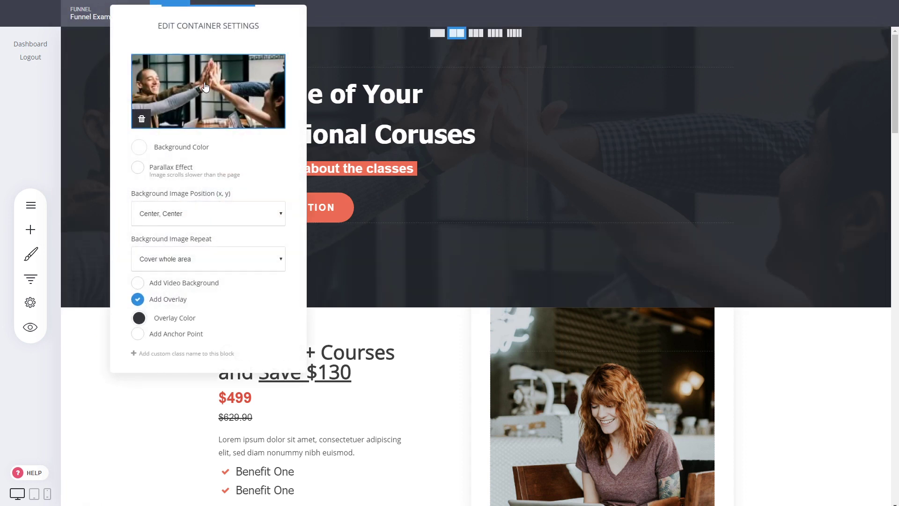
{"action": "left_click", "coordinate": [137, 301]}
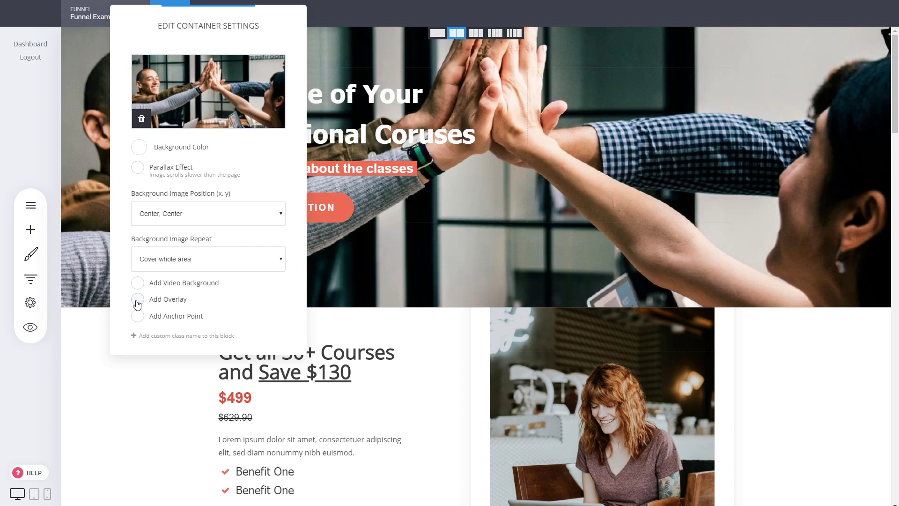
{"action": "left_click", "coordinate": [137, 302]}
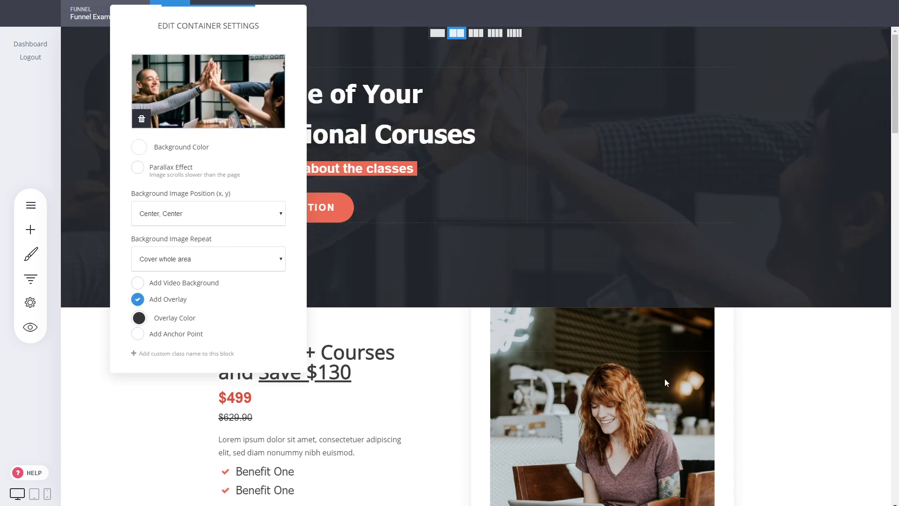
Close the hero block's container settings and save the page changes
{"action": "left_click", "coordinate": [762, 359]}
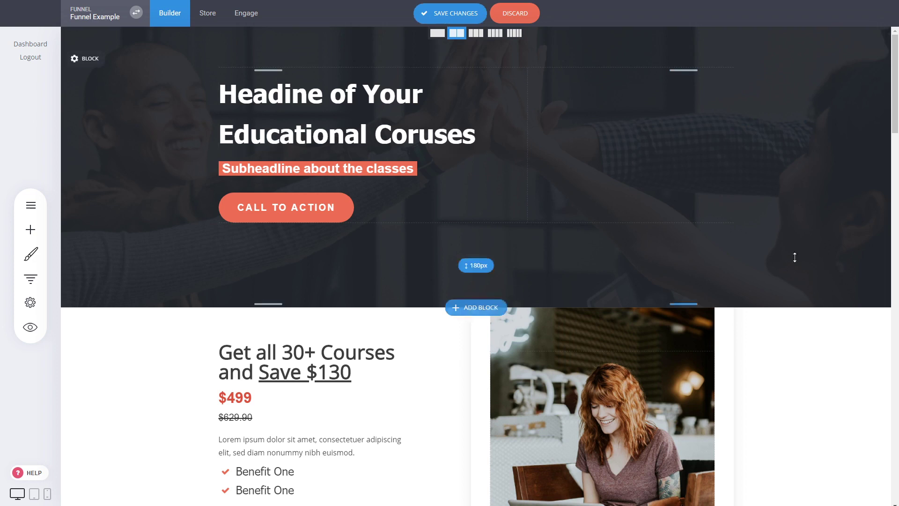
{"action": "scroll", "coordinate": [539, 82], "scroll_direction": "down", "scroll_amount": 2}
{"action": "left_click", "coordinate": [470, 14]}
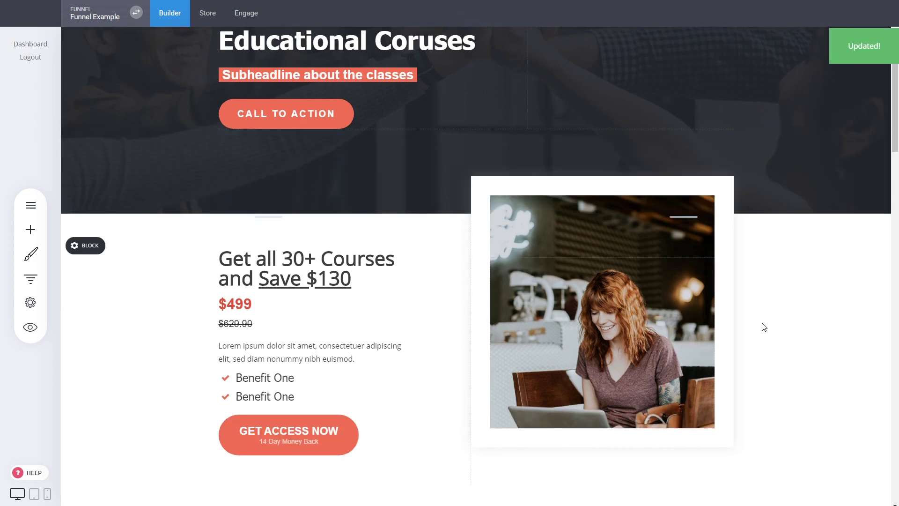
Look through the page's blocks and examine the global text styling and the list of added fonts
{"action": "scroll", "coordinate": [812, 301], "scroll_direction": "down", "scroll_amount": 4}
{"action": "scroll", "coordinate": [772, 297], "scroll_direction": "down", "scroll_amount": 3}
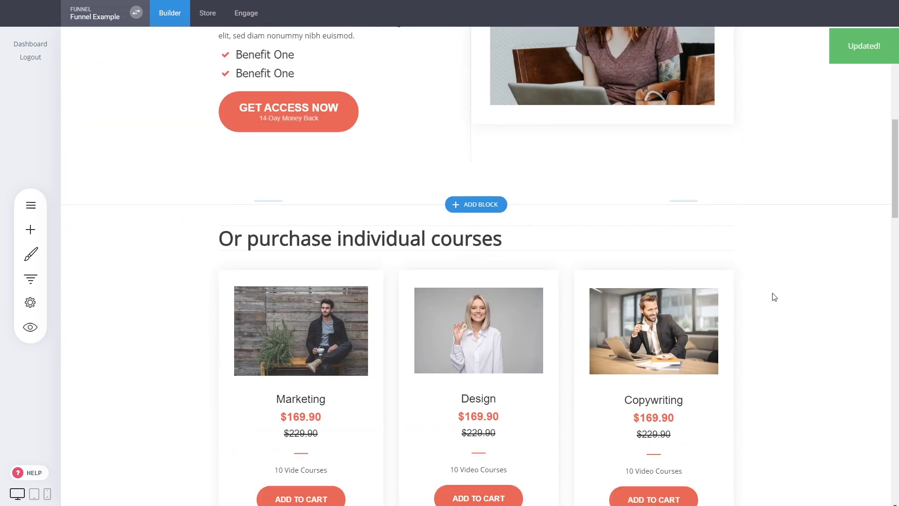
{"action": "scroll", "coordinate": [875, 293], "scroll_direction": "down", "scroll_amount": 8}
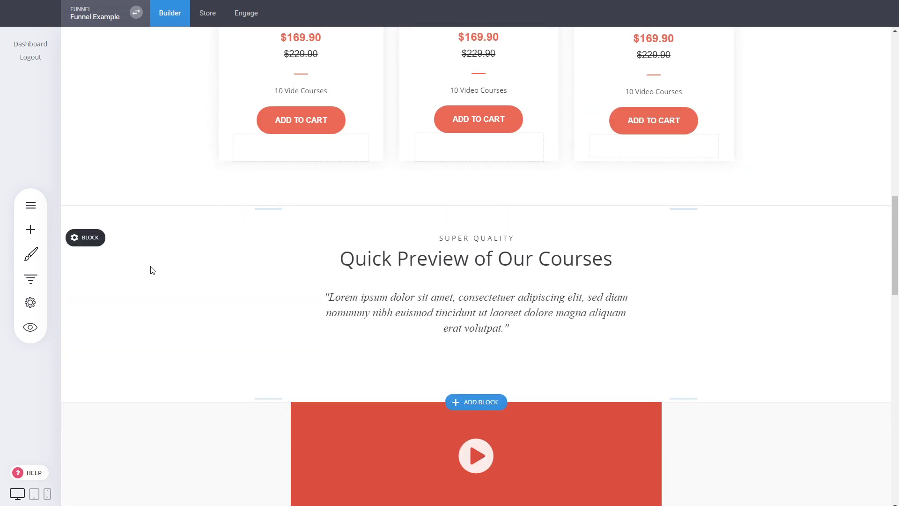
{"action": "scroll", "coordinate": [151, 268], "scroll_direction": "up", "scroll_amount": 15}
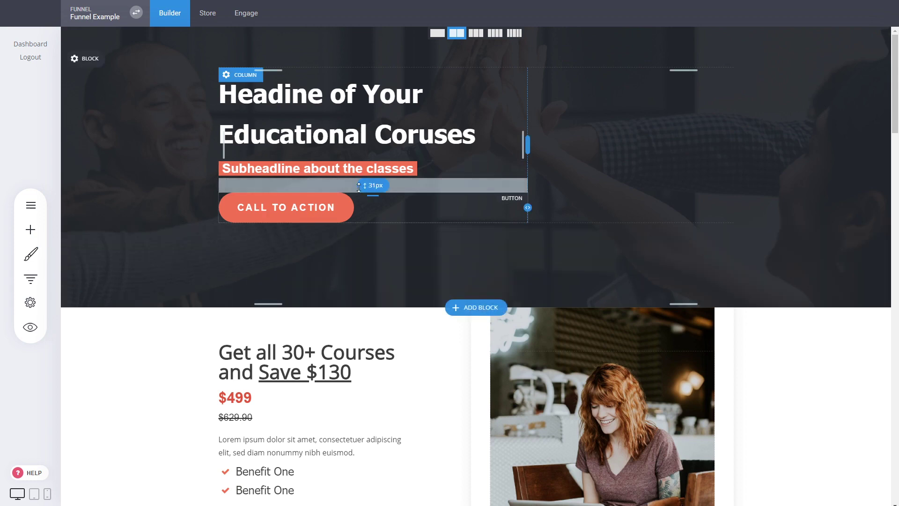
{"action": "scroll", "coordinate": [369, 248], "scroll_direction": "down", "scroll_amount": 5}
{"action": "scroll", "coordinate": [443, 279], "scroll_direction": "up", "scroll_amount": 5}
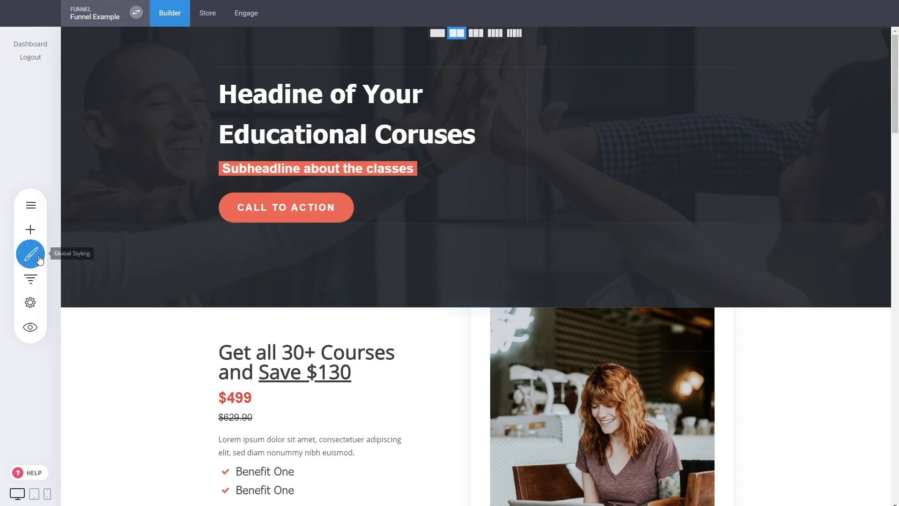
{"action": "left_click", "coordinate": [32, 257]}
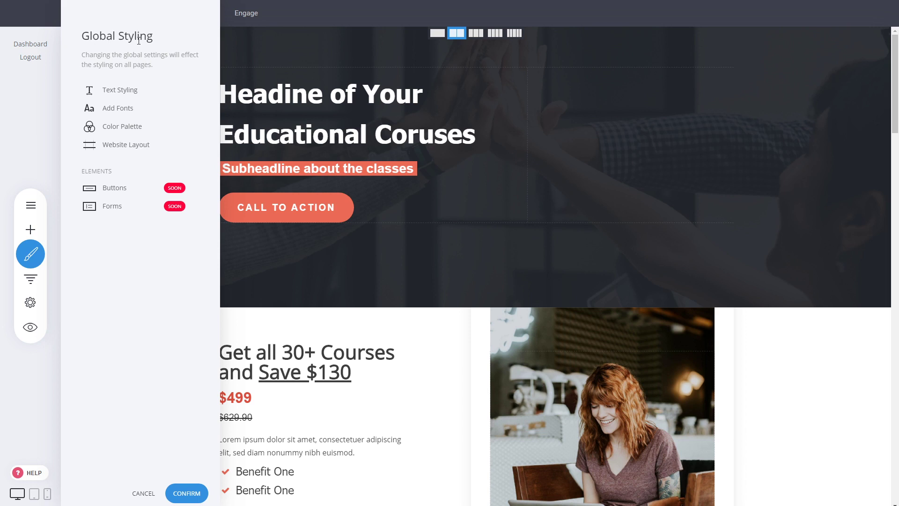
{"action": "left_click", "coordinate": [117, 92]}
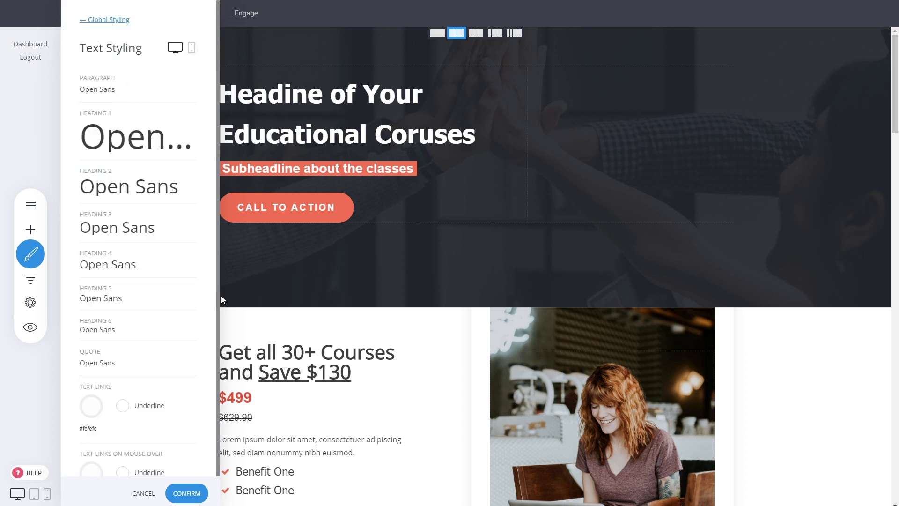
{"action": "left_click", "coordinate": [95, 21]}
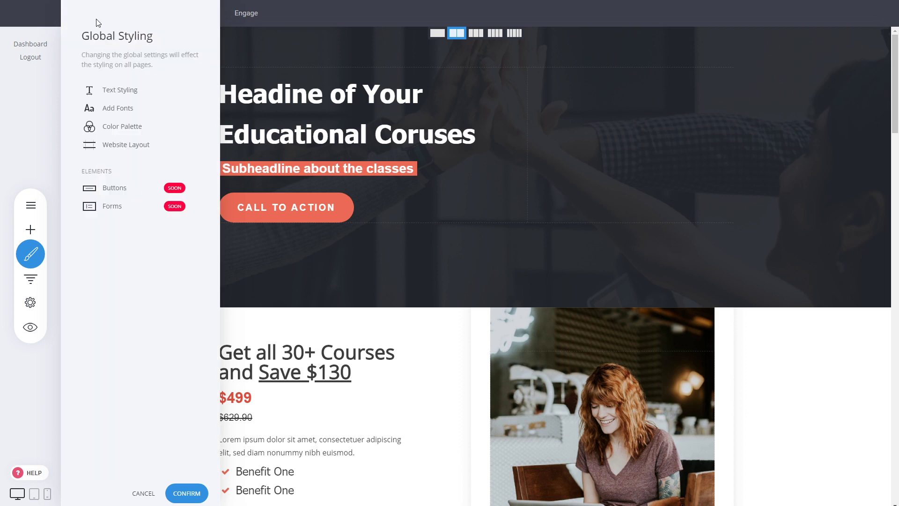
{"action": "left_click", "coordinate": [114, 109]}
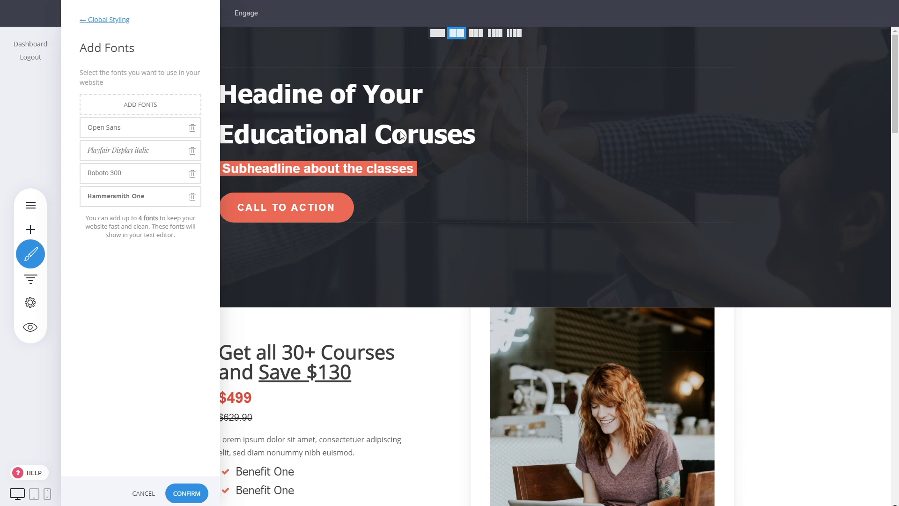
{"action": "left_click", "coordinate": [115, 21]}
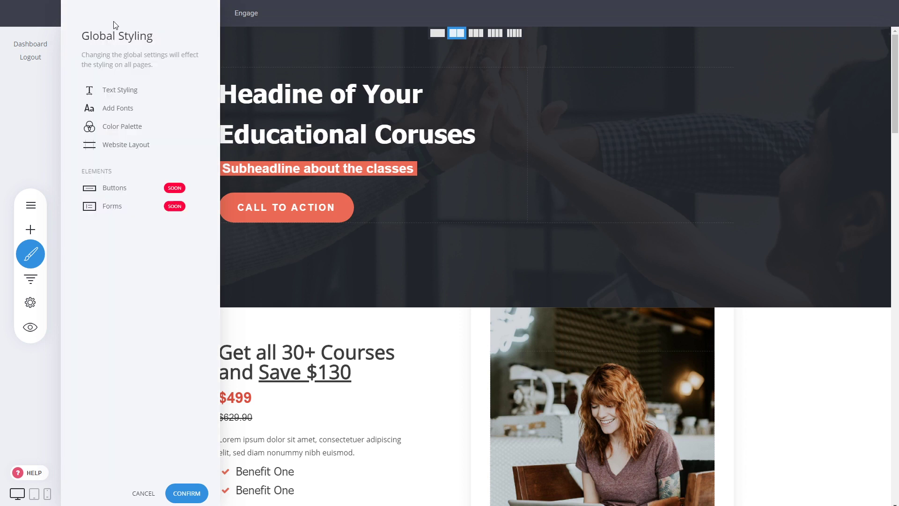
Change the primary color in the global color palette to yellow #FAC51C and confirm the styling
{"action": "left_click", "coordinate": [120, 130]}
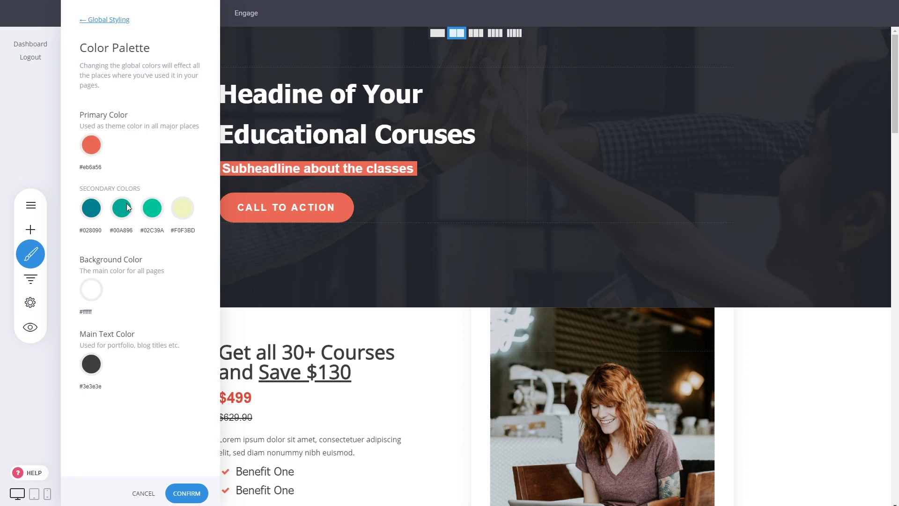
{"action": "left_click", "coordinate": [92, 146]}
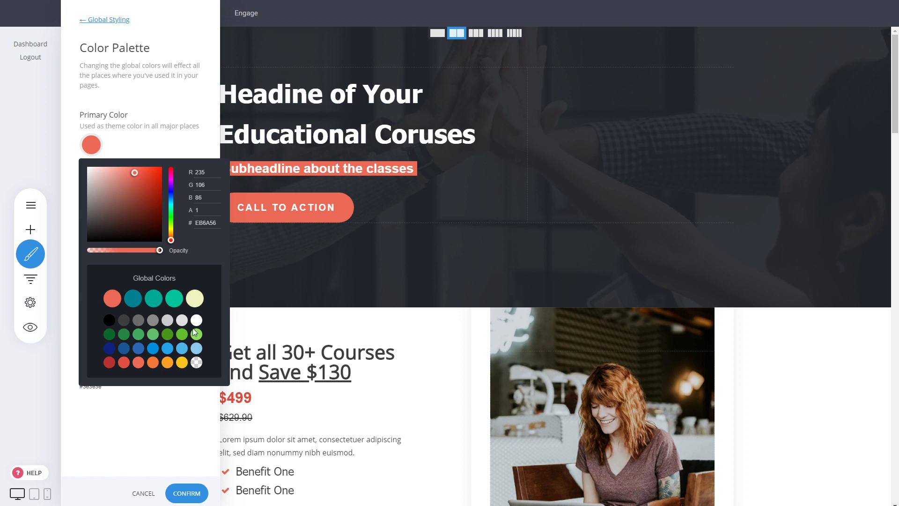
{"action": "left_click", "coordinate": [182, 363]}
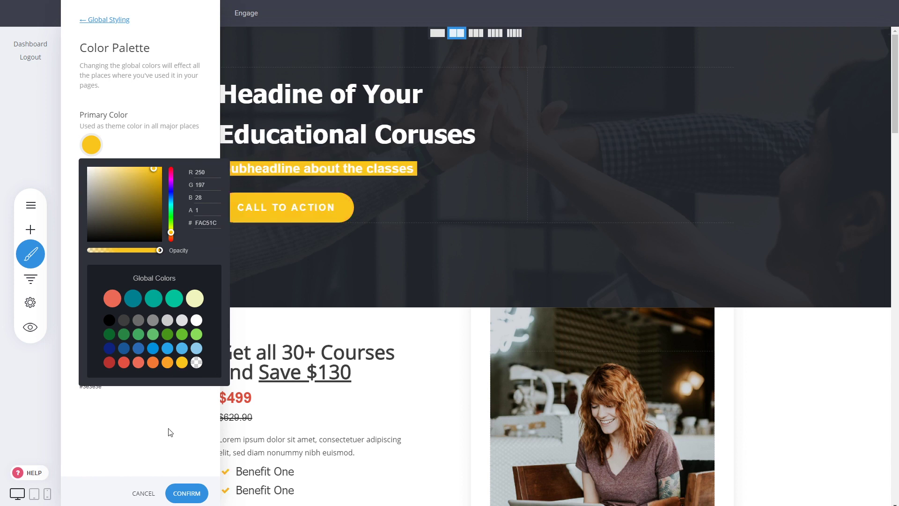
{"action": "left_click", "coordinate": [184, 435]}
{"action": "left_click", "coordinate": [195, 494]}
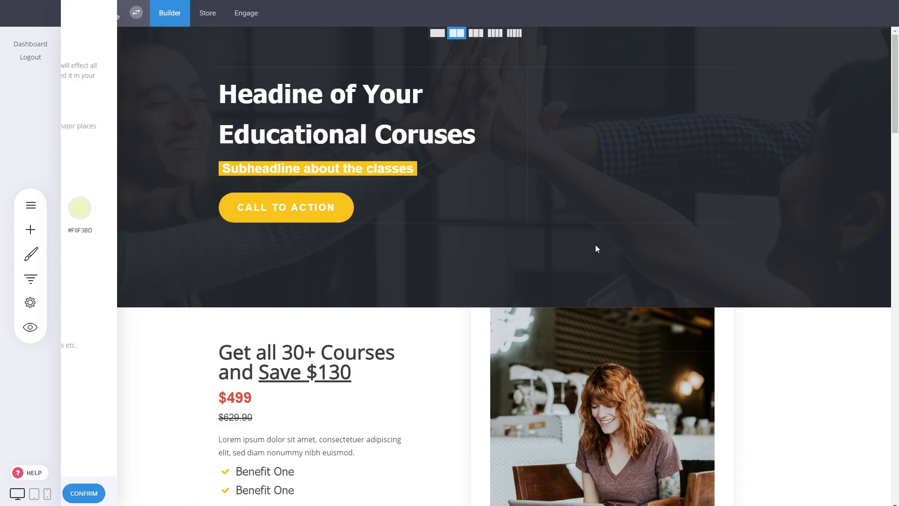
Check the page for text outside the primary color, recolor the $499 price with the global yellow, and save the page
{"action": "scroll", "coordinate": [724, 227], "scroll_direction": "down", "scroll_amount": 20}
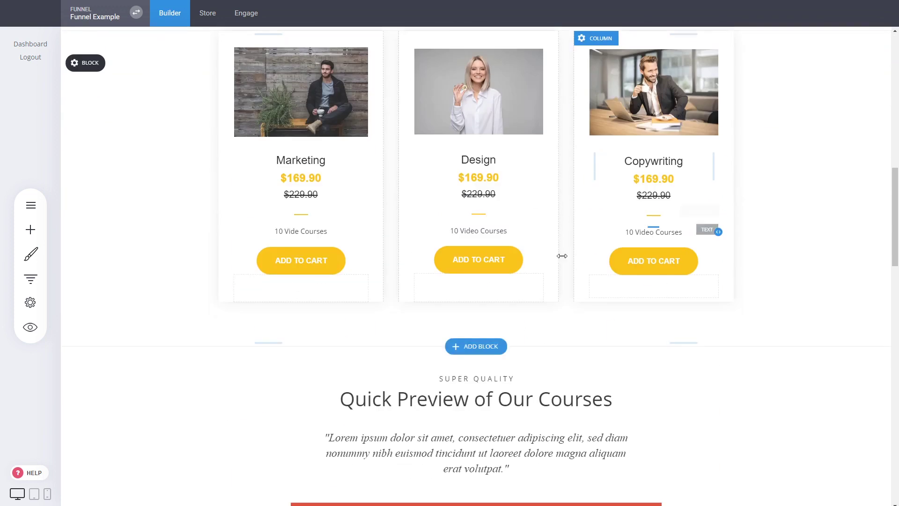
{"action": "scroll", "coordinate": [889, 399], "scroll_direction": "down", "scroll_amount": 8}
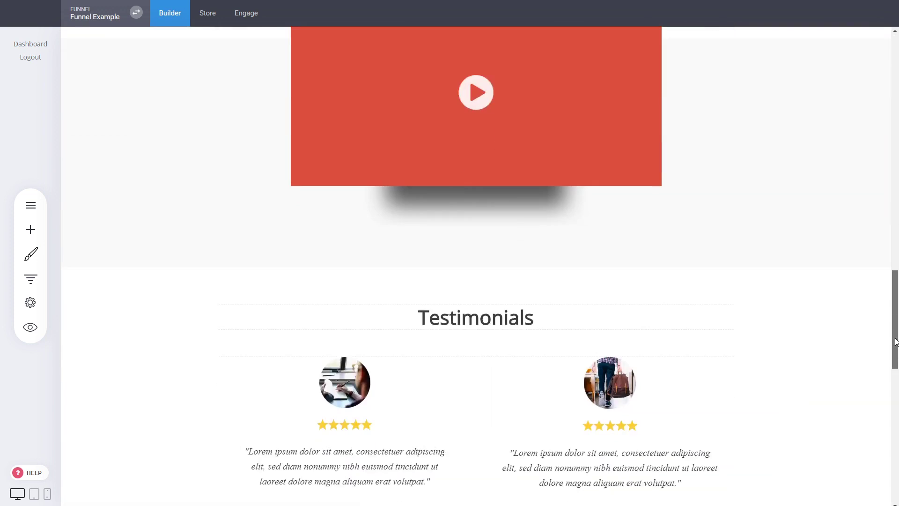
{"action": "scroll", "coordinate": [890, 399], "scroll_direction": "down", "scroll_amount": 4}
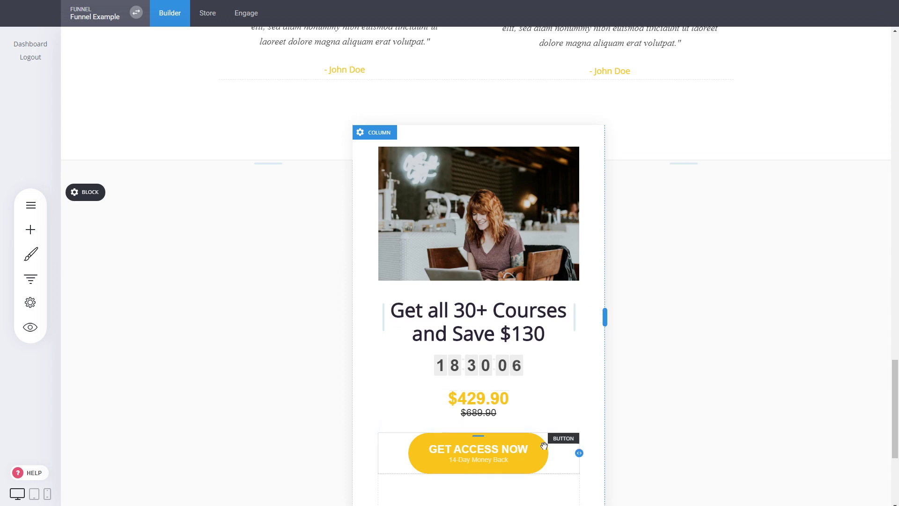
{"action": "scroll", "coordinate": [897, 436], "scroll_direction": "up", "scroll_amount": 11}
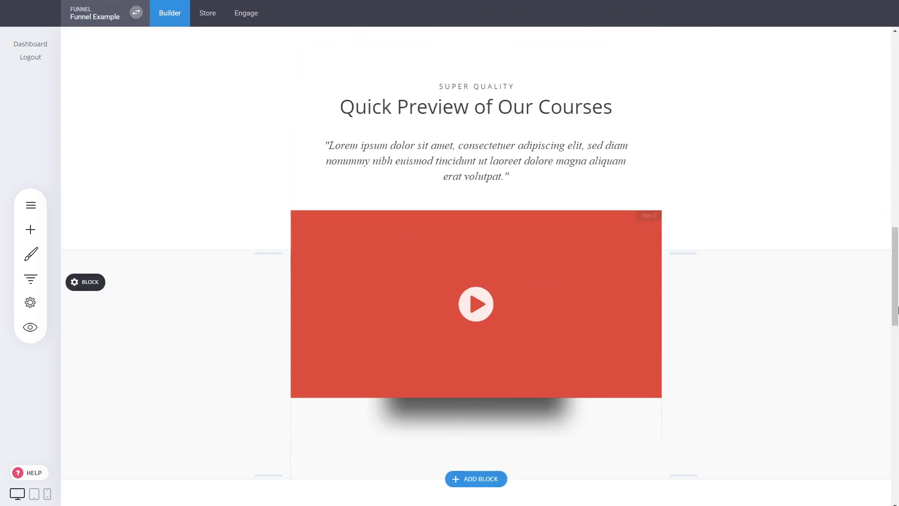
{"action": "scroll", "coordinate": [897, 256], "scroll_direction": "up", "scroll_amount": 3}
{"action": "scroll", "coordinate": [897, 257], "scroll_direction": "up", "scroll_amount": 15}
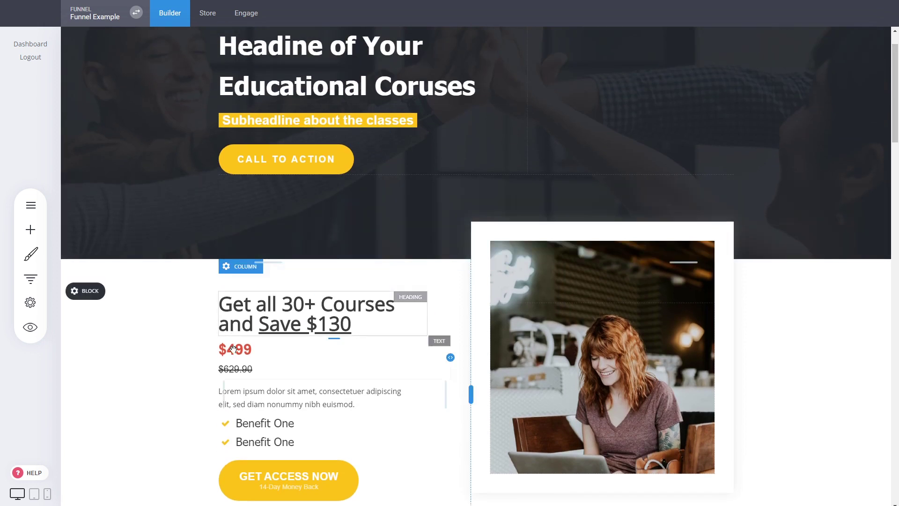
{"action": "left_click", "coordinate": [234, 348]}
{"action": "double_click", "coordinate": [235, 349]}
{"action": "left_click", "coordinate": [367, 324]}
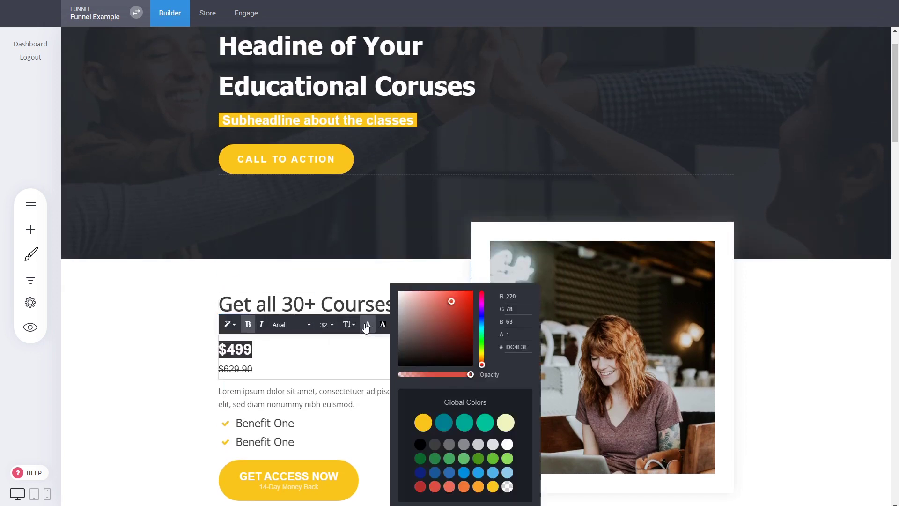
{"action": "left_click", "coordinate": [424, 423]}
{"action": "left_click", "coordinate": [166, 369]}
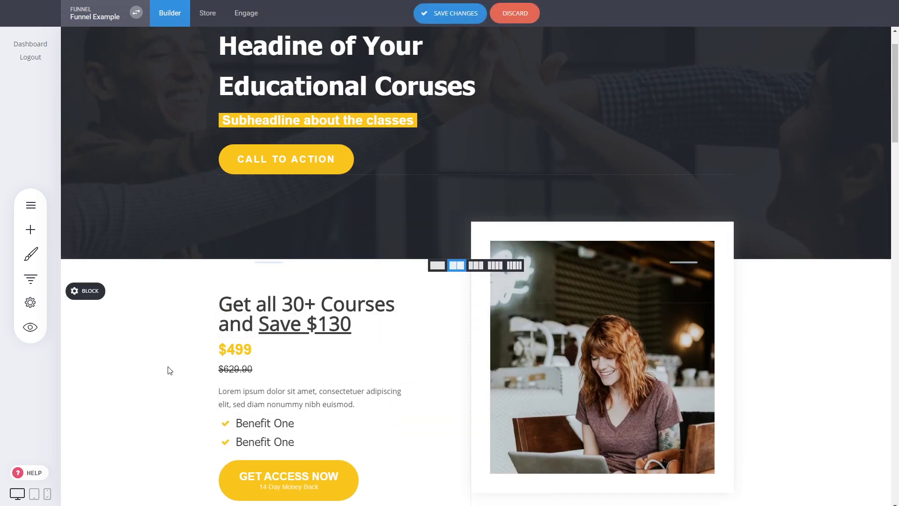
{"action": "left_click", "coordinate": [470, 14]}
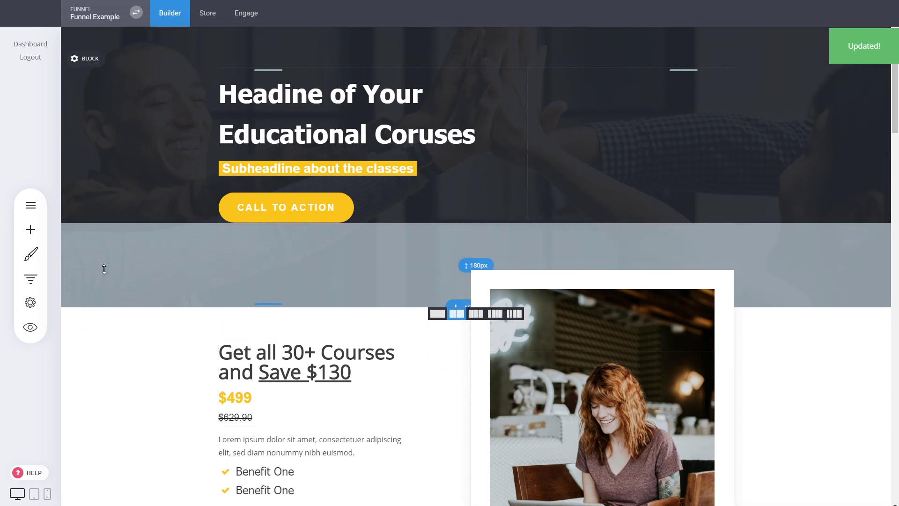
Try a 1360px grid width in the global website layout, set it to 1120px, and close the layout settings
{"action": "left_click", "coordinate": [30, 254]}
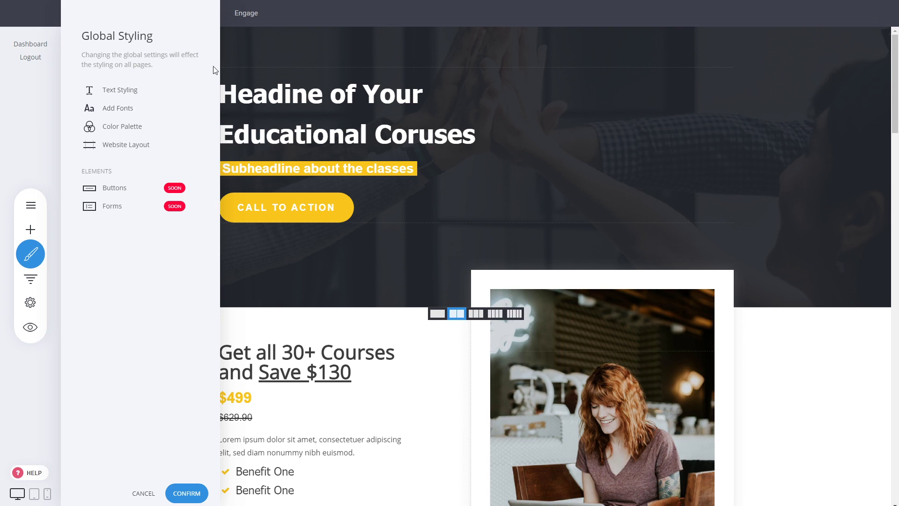
{"action": "left_click", "coordinate": [125, 147]}
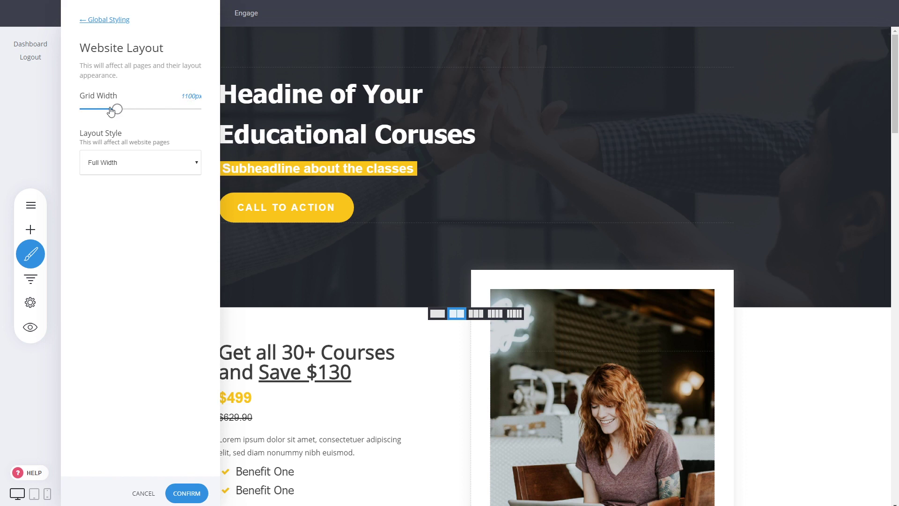
{"action": "left_click_drag", "start_coordinate": [117, 109], "coordinate": [149, 112]}
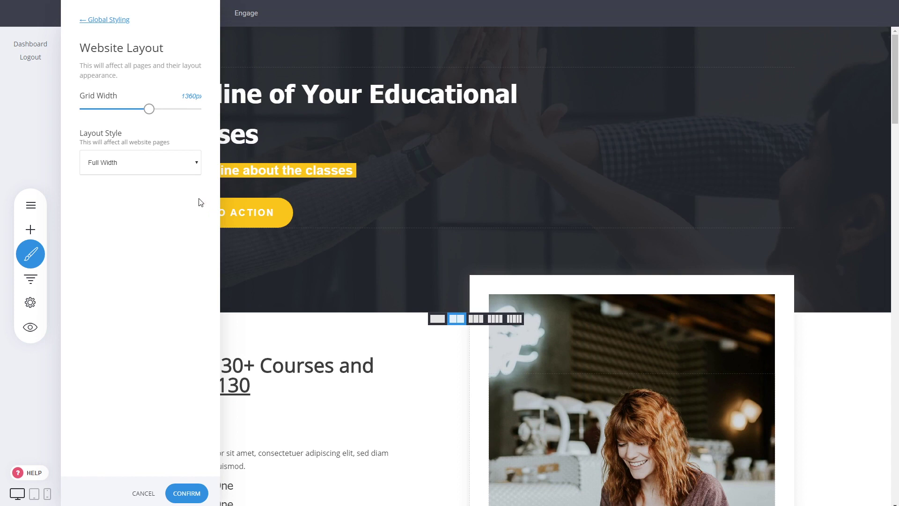
{"action": "left_click_drag", "start_coordinate": [144, 114], "coordinate": [120, 113]}
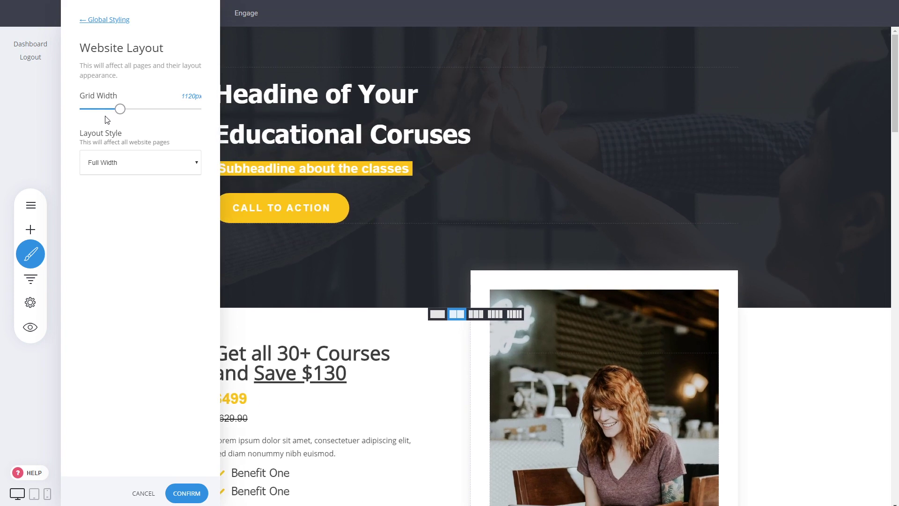
{"action": "left_click", "coordinate": [389, 196]}
{"action": "left_click", "coordinate": [479, 235]}
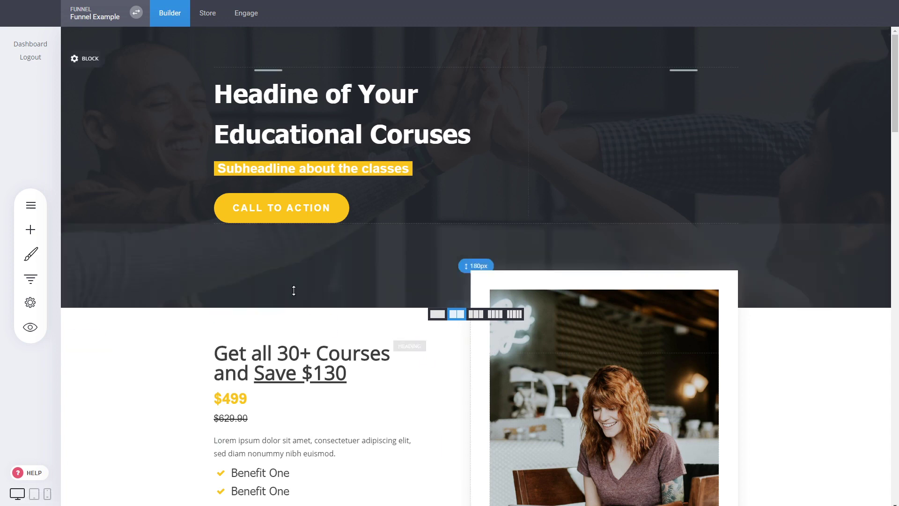
Examine the page's sections in the mobile view and return to the desktop view
{"action": "left_click", "coordinate": [47, 494]}
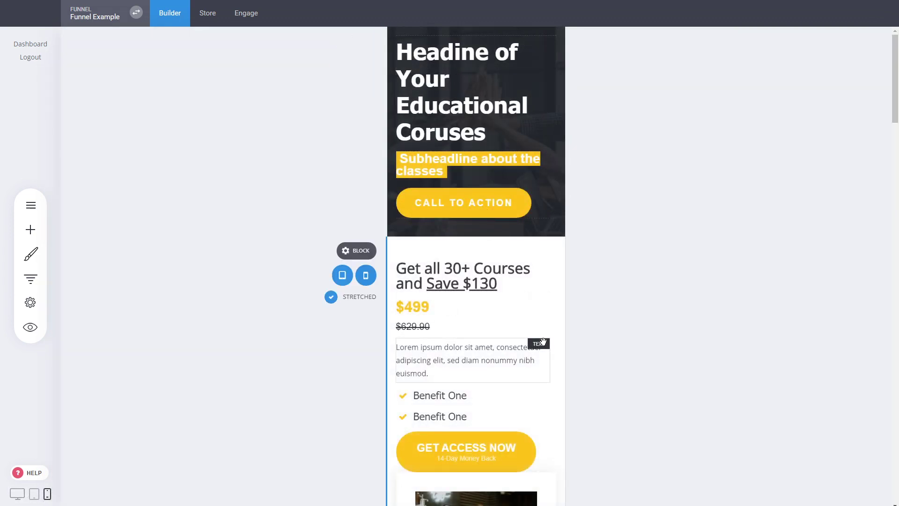
{"action": "scroll", "coordinate": [502, 226], "scroll_direction": "down", "scroll_amount": 1}
{"action": "scroll", "coordinate": [502, 225], "scroll_direction": "down", "scroll_amount": 3}
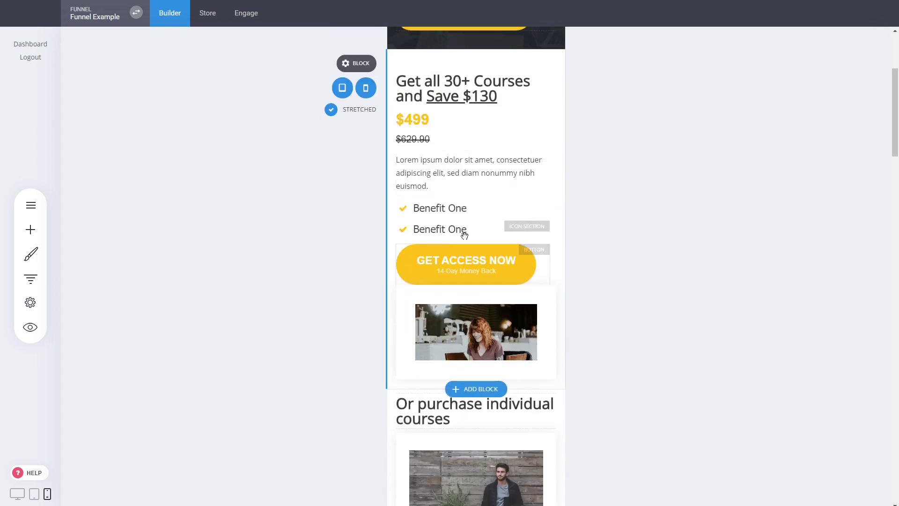
{"action": "scroll", "coordinate": [463, 234], "scroll_direction": "down", "scroll_amount": 4}
{"action": "scroll", "coordinate": [503, 269], "scroll_direction": "down", "scroll_amount": 15}
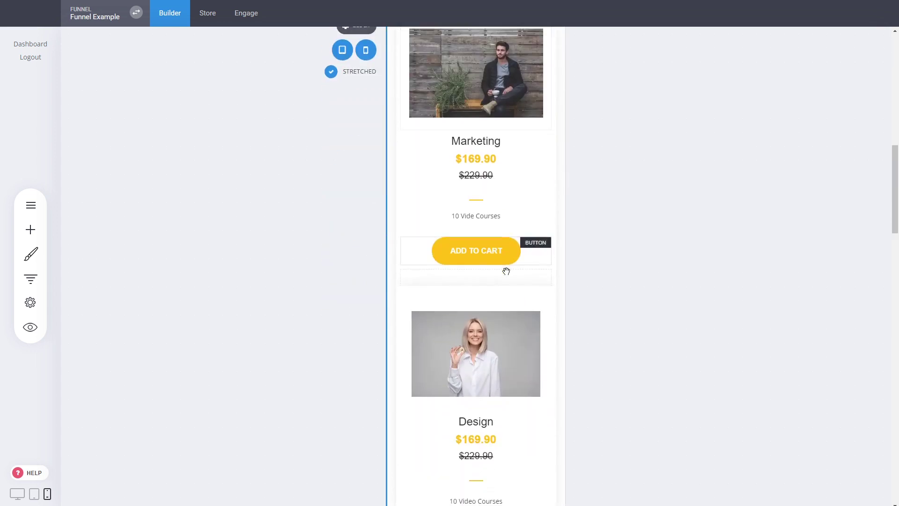
{"action": "left_click_drag", "start_coordinate": [897, 296], "coordinate": [897, 329]}
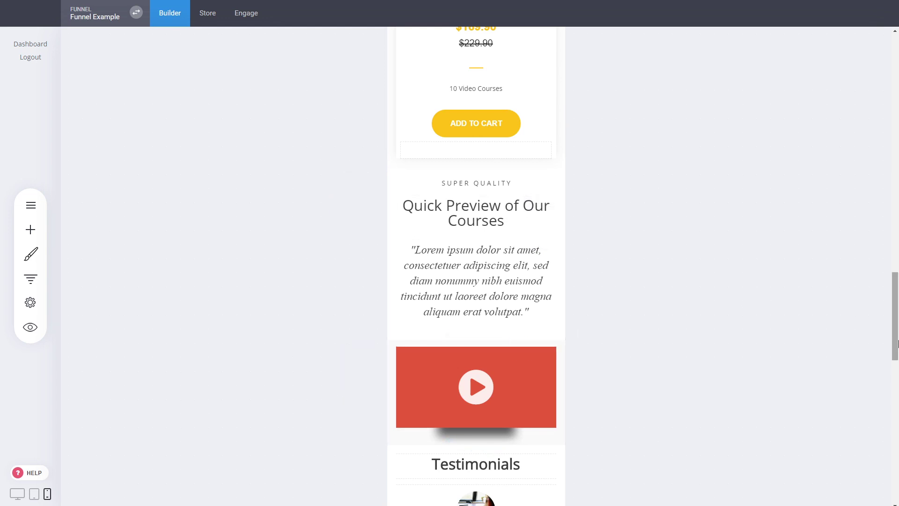
{"action": "scroll", "coordinate": [570, 163], "scroll_direction": "up", "scroll_amount": 20}
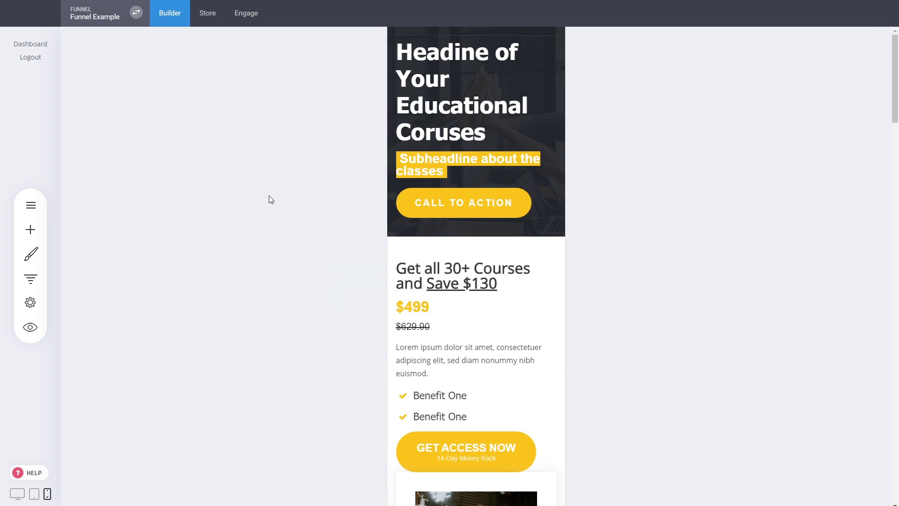
{"action": "left_click", "coordinate": [16, 492]}
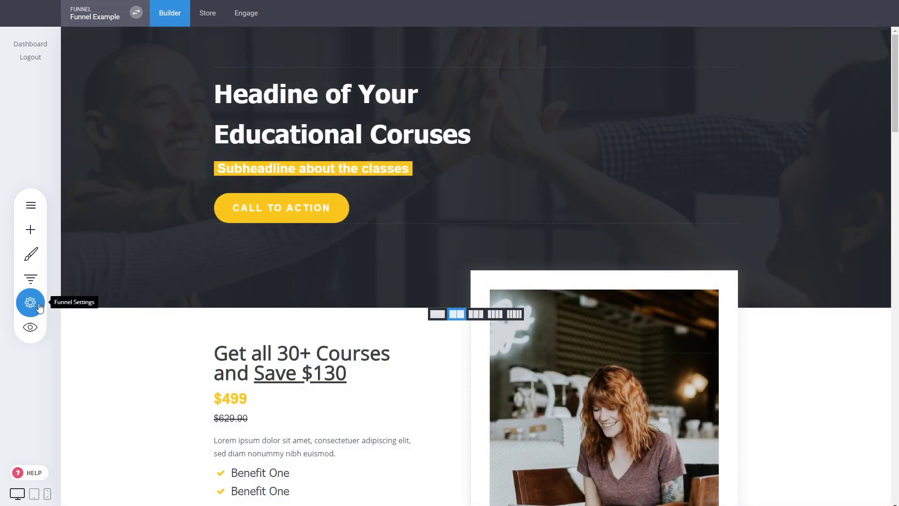
Add a new popup from the Opt-In templates using the 30% Summer Discount design, after browsing the Promo templates
{"action": "left_click", "coordinate": [41, 210]}
{"action": "left_click", "coordinate": [147, 54]}
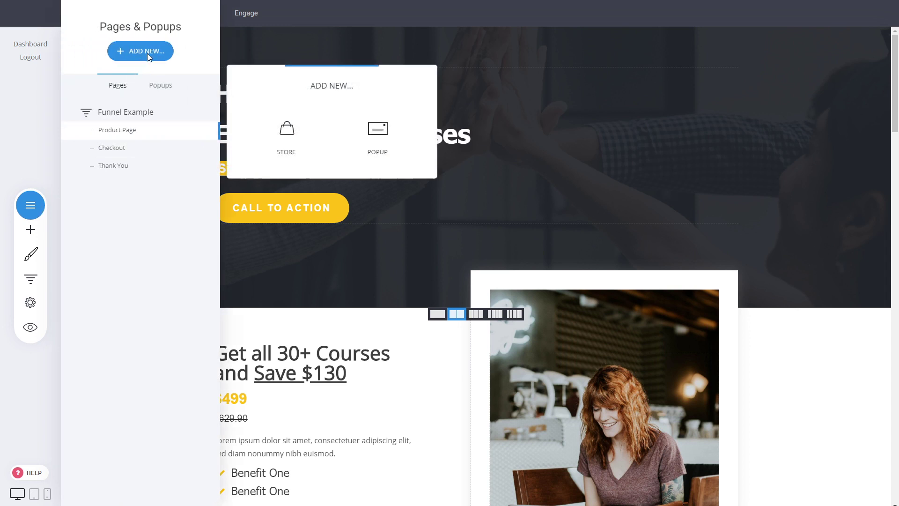
{"action": "left_click", "coordinate": [388, 156]}
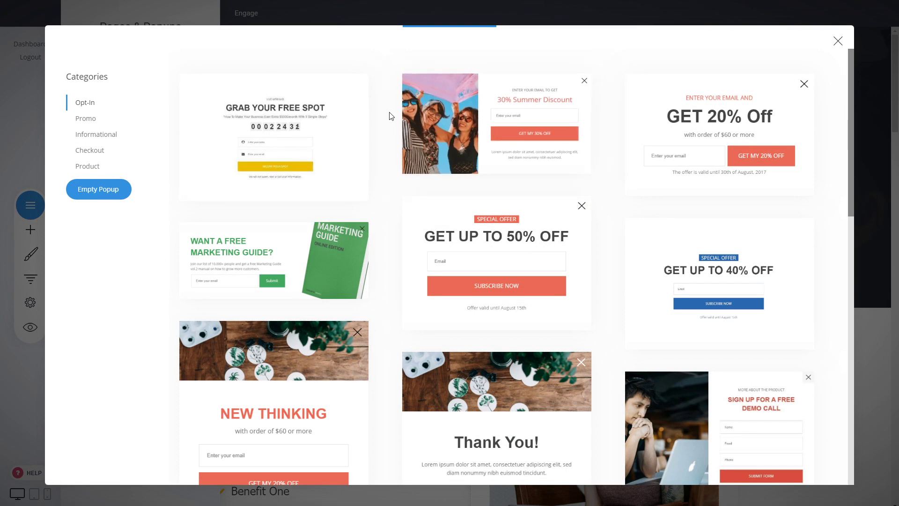
{"action": "scroll", "coordinate": [395, 204], "scroll_direction": "down", "scroll_amount": 5}
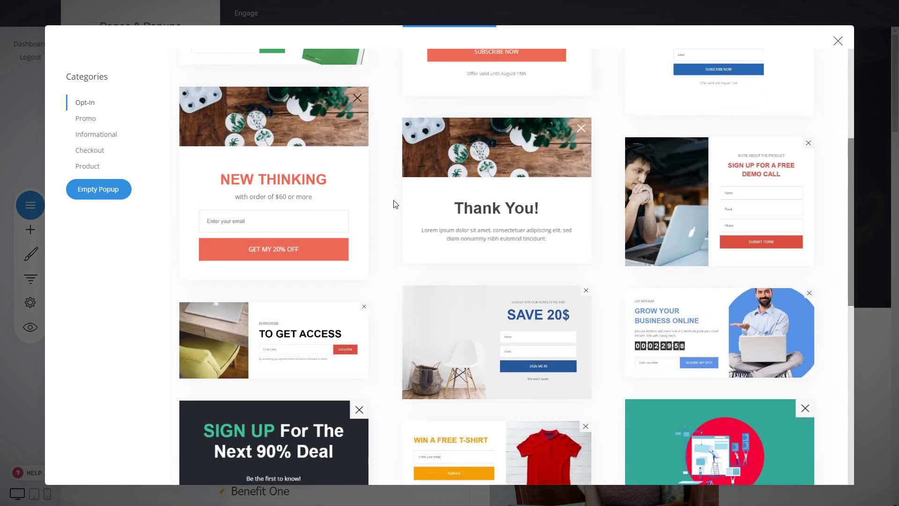
{"action": "left_click", "coordinate": [88, 117]}
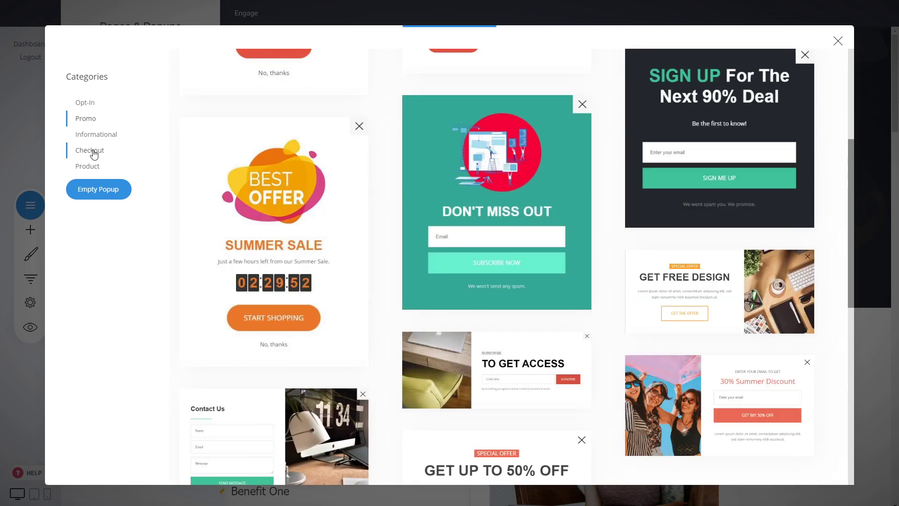
{"action": "scroll", "coordinate": [383, 147], "scroll_direction": "up", "scroll_amount": 1}
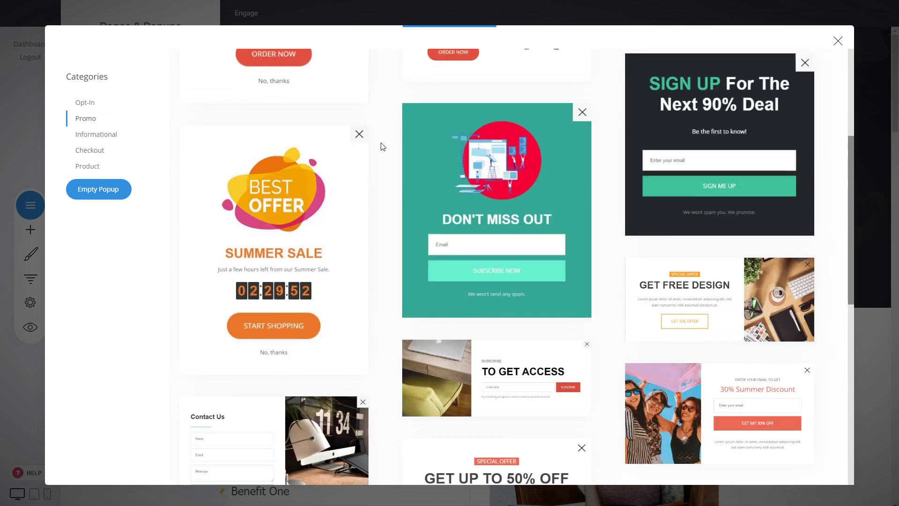
{"action": "scroll", "coordinate": [383, 147], "scroll_direction": "up", "scroll_amount": 5}
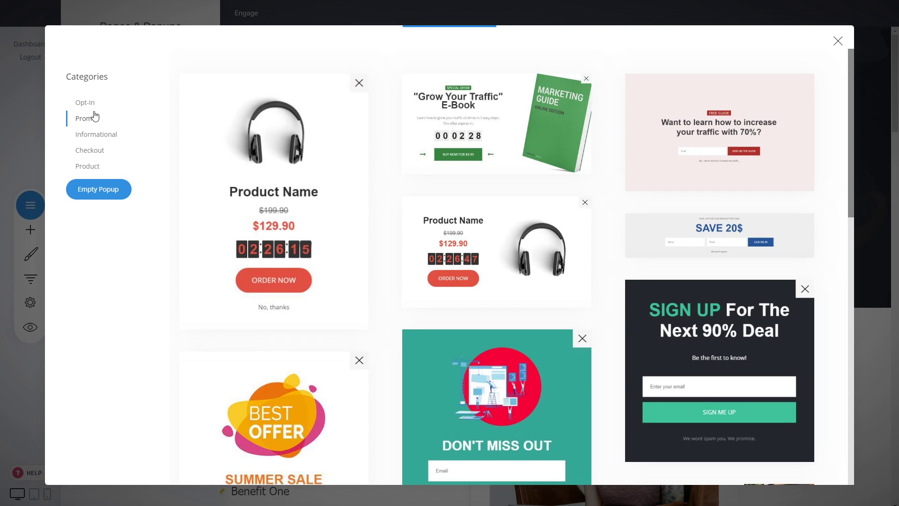
{"action": "left_click", "coordinate": [87, 102]}
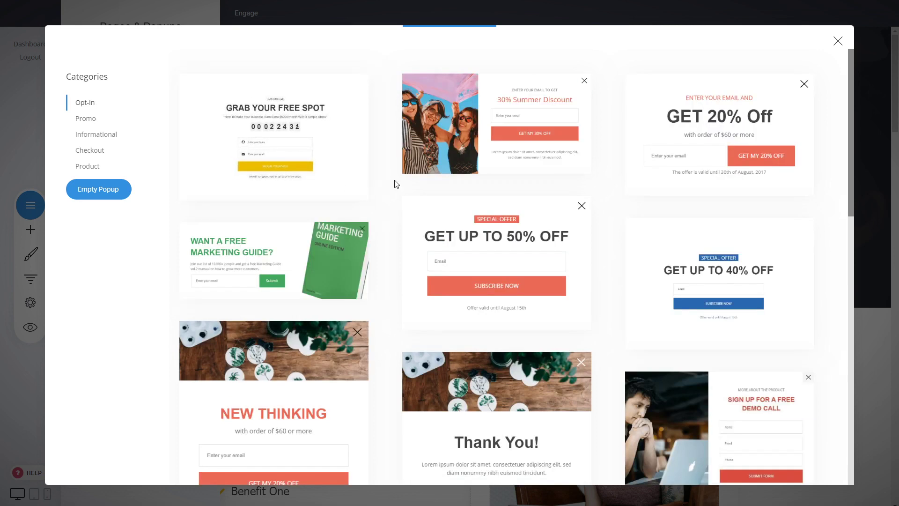
{"action": "left_click", "coordinate": [461, 128]}
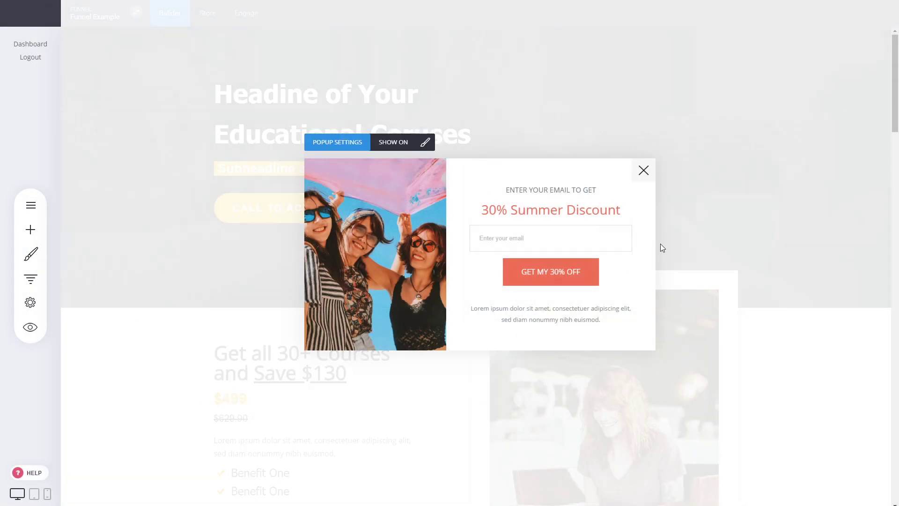
Widen the popup slightly and enable its option to show on page exit
{"action": "left_click_drag", "start_coordinate": [656, 251], "coordinate": [676, 253]}
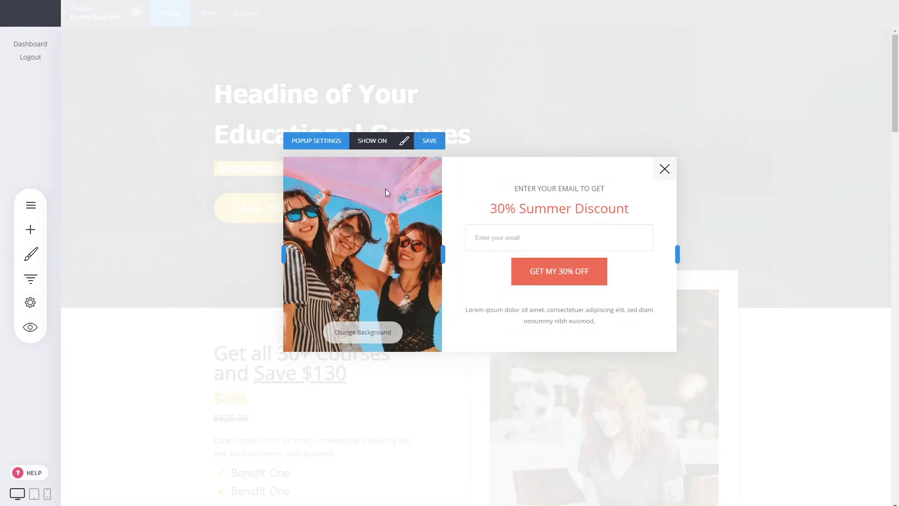
{"action": "left_click", "coordinate": [333, 142]}
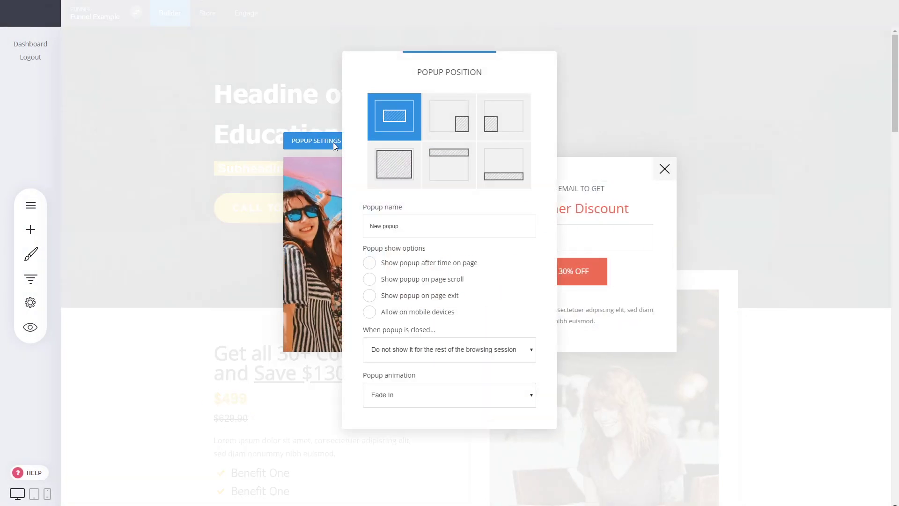
{"action": "left_click_drag", "start_coordinate": [459, 72], "coordinate": [190, 54]}
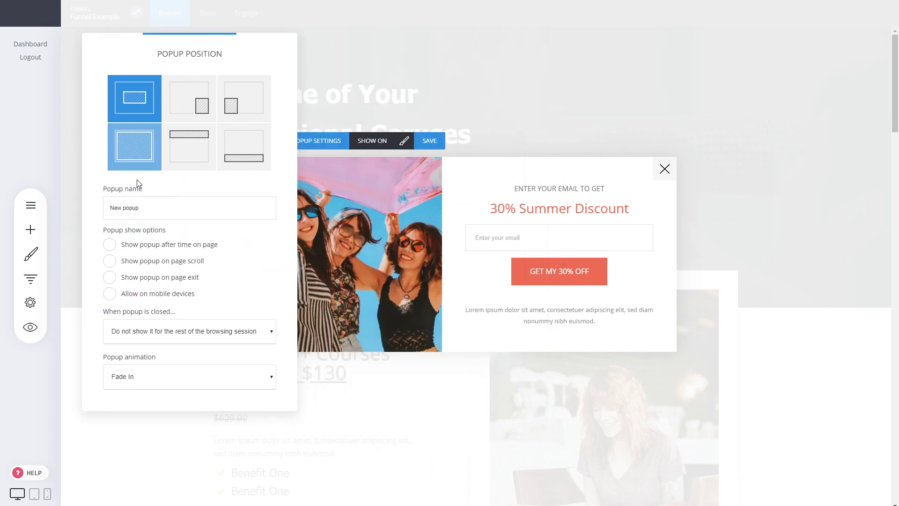
{"action": "left_click", "coordinate": [176, 281]}
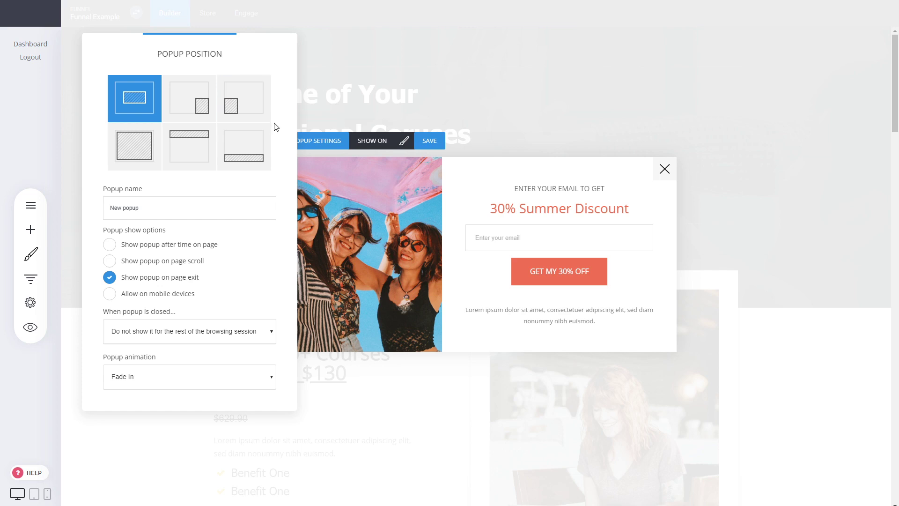
{"action": "left_click", "coordinate": [354, 234]}
Assign the popup to show on all pages, confirm, and close the popup
{"action": "left_click", "coordinate": [372, 141]}
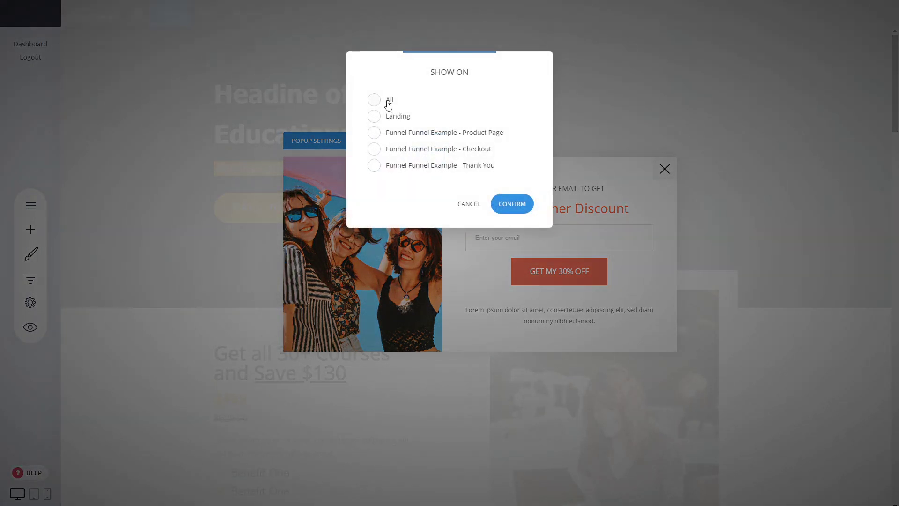
{"action": "left_click", "coordinate": [389, 100]}
{"action": "left_click", "coordinate": [512, 204]}
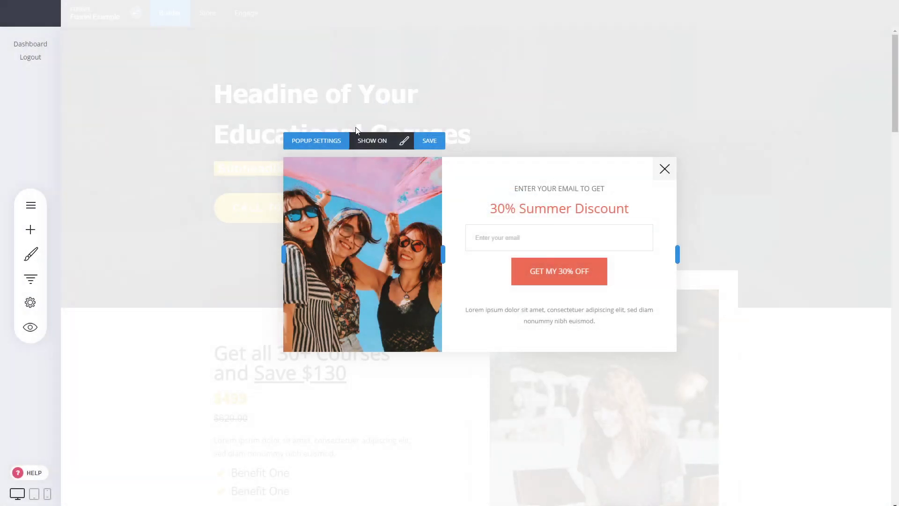
{"action": "left_click", "coordinate": [664, 169]}
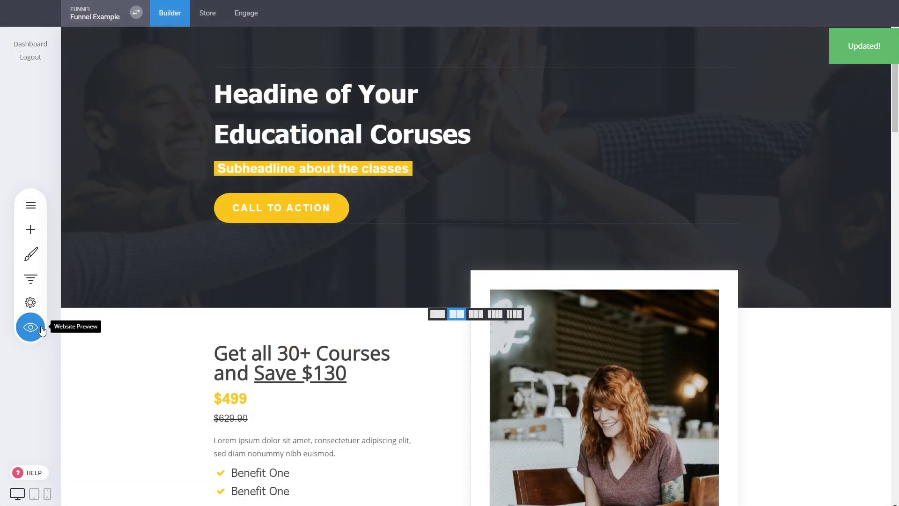
Preview the website to check the exit popup, dismiss the popup, and leave the preview
{"action": "left_click", "coordinate": [42, 329]}
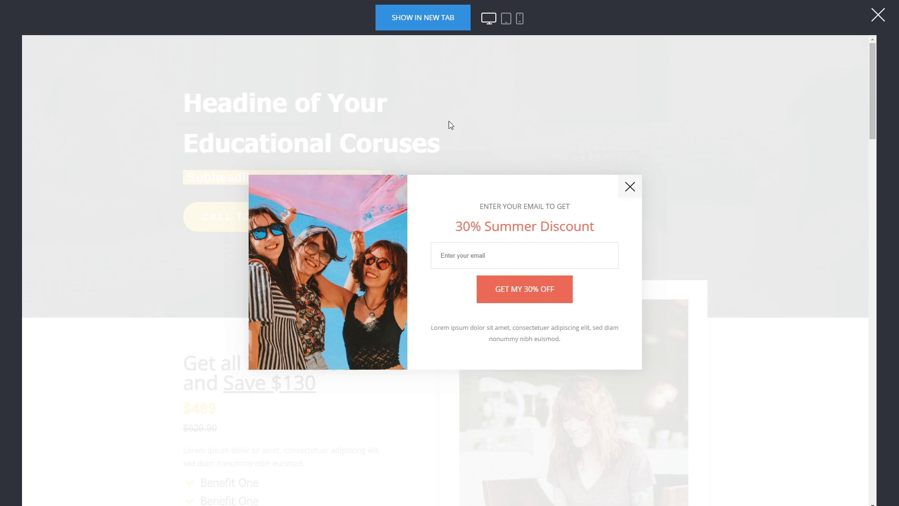
{"action": "left_click", "coordinate": [632, 191]}
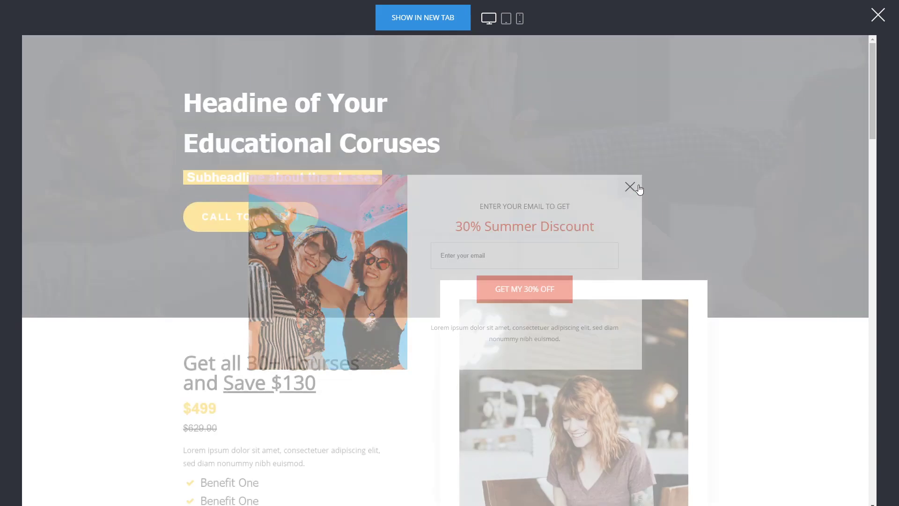
{"action": "left_click", "coordinate": [878, 16]}
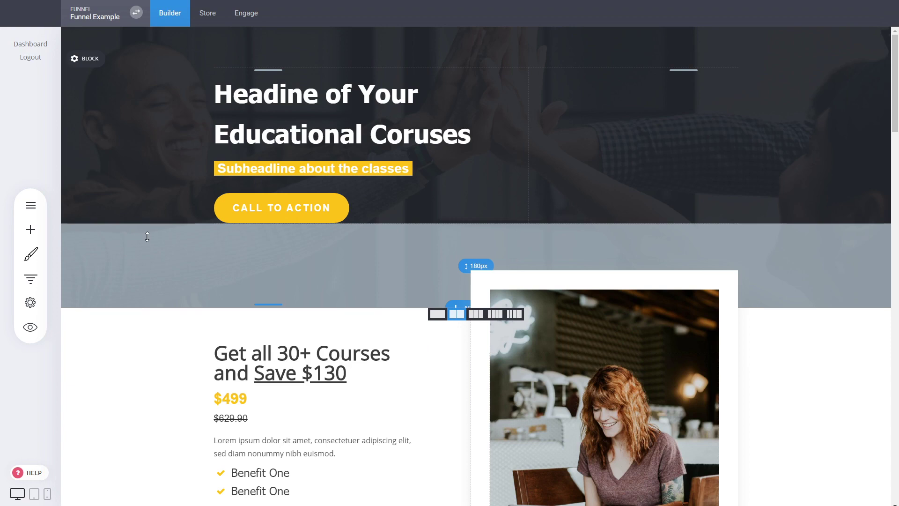
Activate the funnel's online store and view its general settings and product list
{"action": "left_click", "coordinate": [203, 22]}
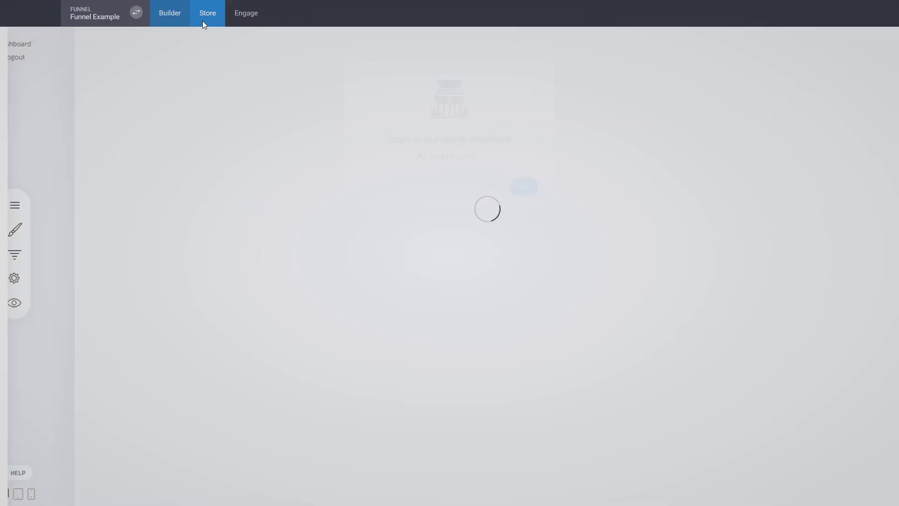
{"action": "left_click", "coordinate": [533, 193]}
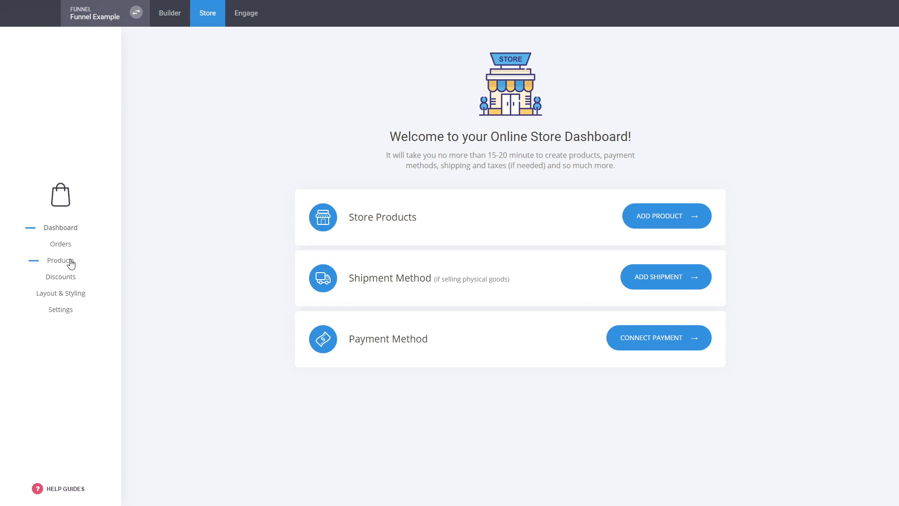
{"action": "left_click", "coordinate": [60, 310]}
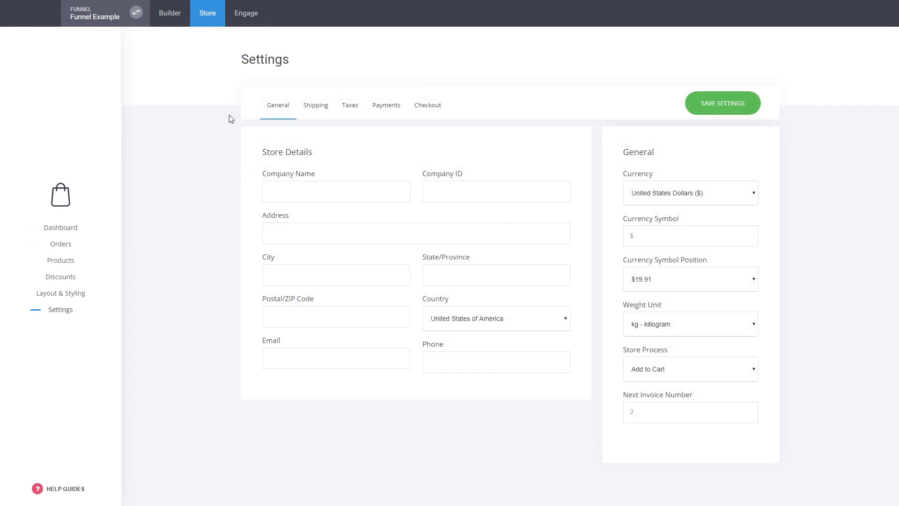
{"action": "left_click", "coordinate": [67, 263]}
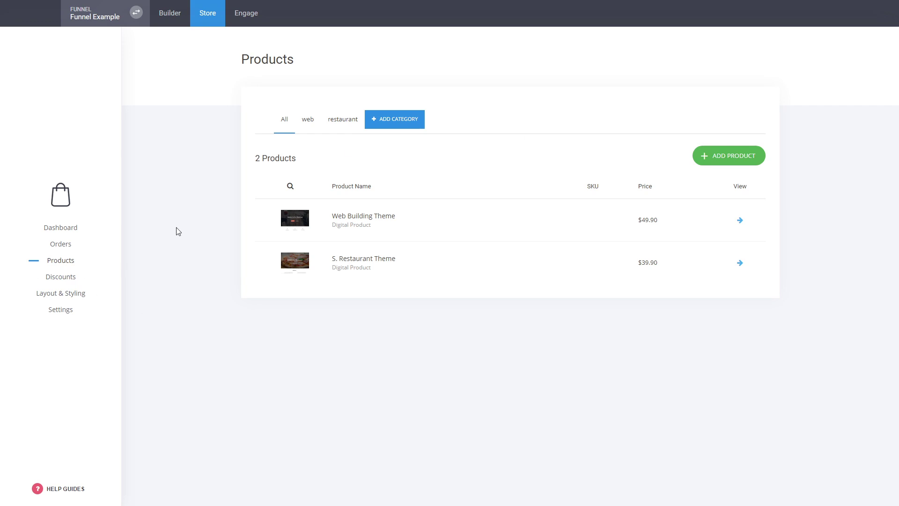
Open a new Service product form, examine its pricing, subscription, category and variation options, and return to the product list
{"action": "left_click", "coordinate": [753, 161]}
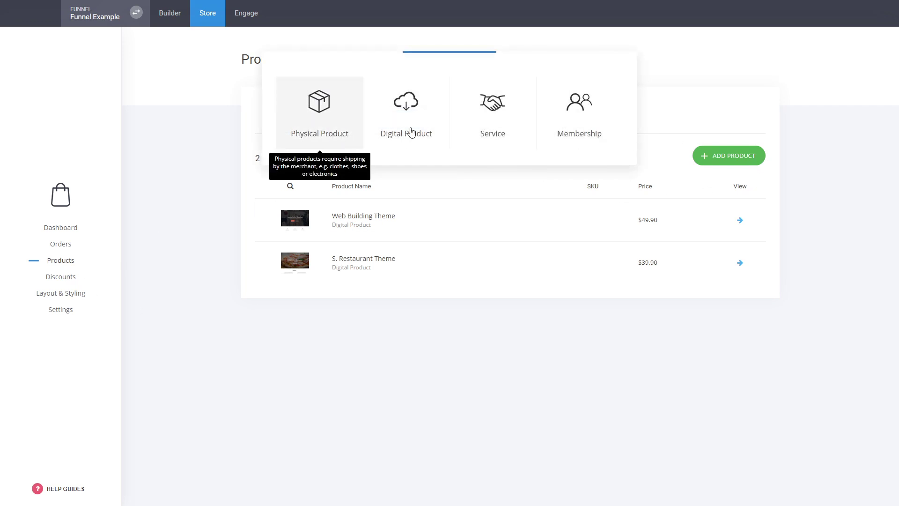
{"action": "left_click", "coordinate": [511, 125]}
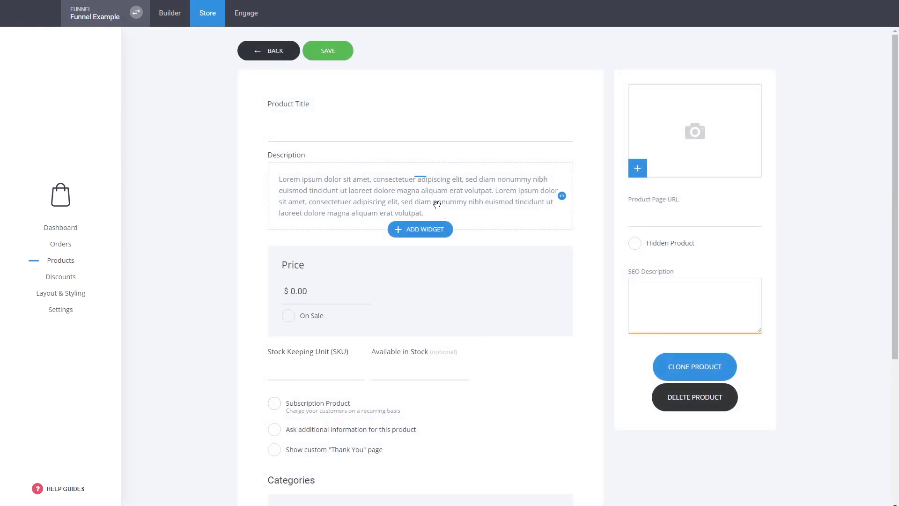
{"action": "scroll", "coordinate": [526, 380], "scroll_direction": "down", "scroll_amount": 2}
{"action": "scroll", "coordinate": [530, 384], "scroll_direction": "down", "scroll_amount": 1}
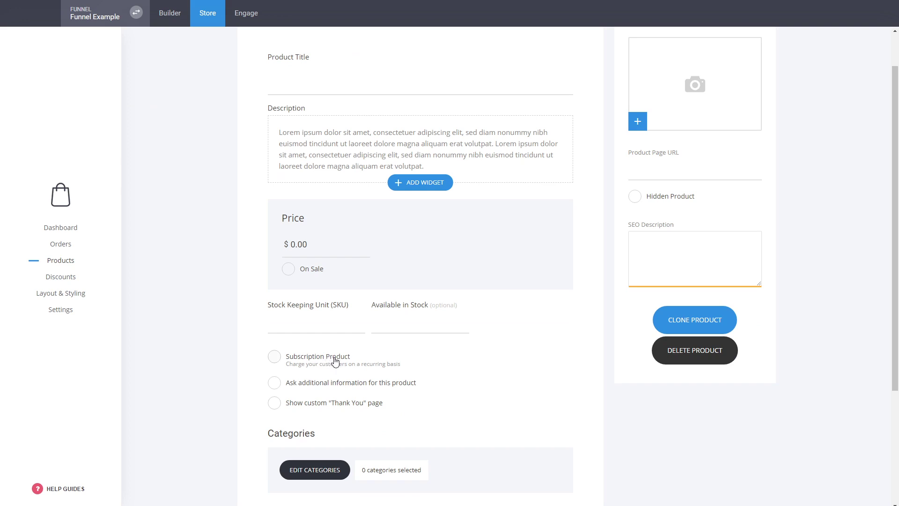
{"action": "scroll", "coordinate": [335, 361], "scroll_direction": "down", "scroll_amount": 3}
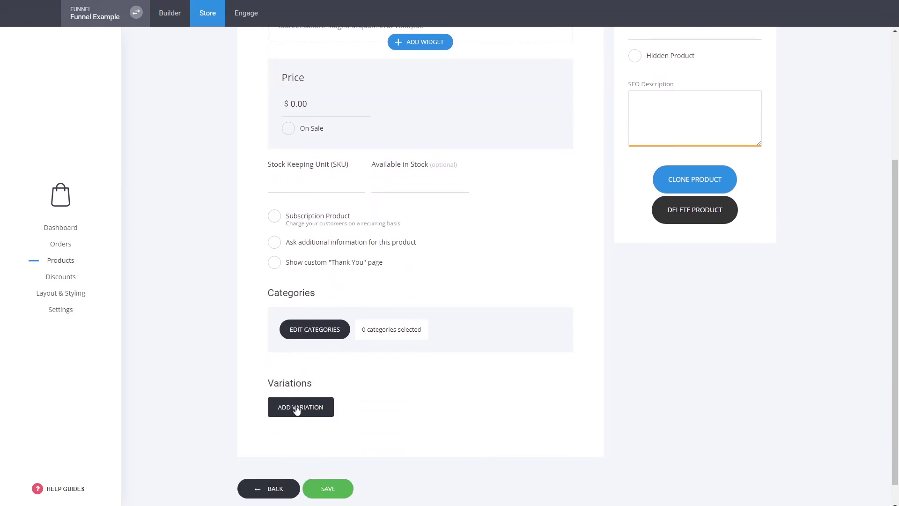
{"action": "scroll", "coordinate": [225, 370], "scroll_direction": "up", "scroll_amount": 4}
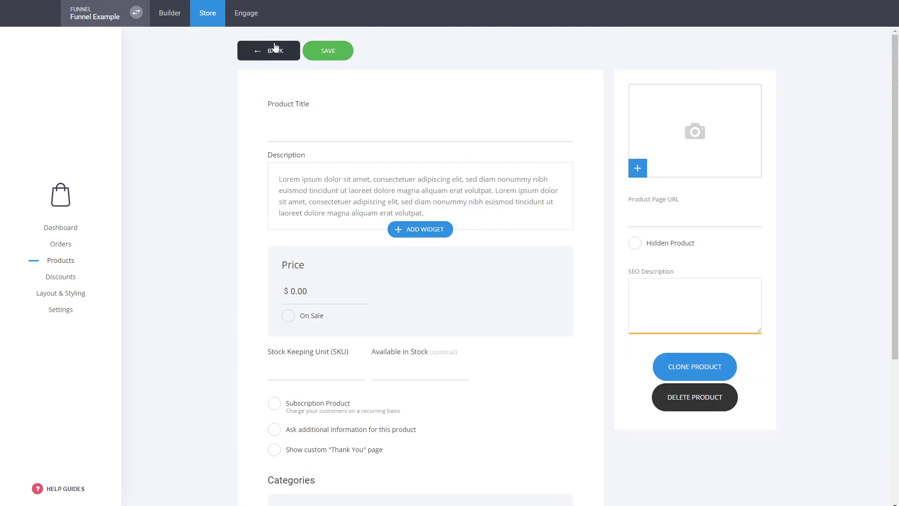
{"action": "left_click", "coordinate": [275, 49]}
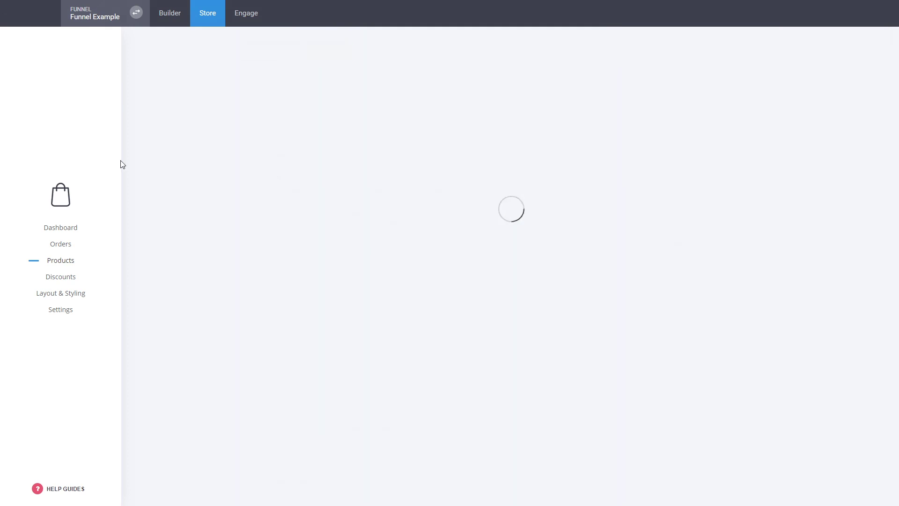
Add Stripe as a payment provider in the store's payment settings
{"action": "left_click", "coordinate": [70, 314]}
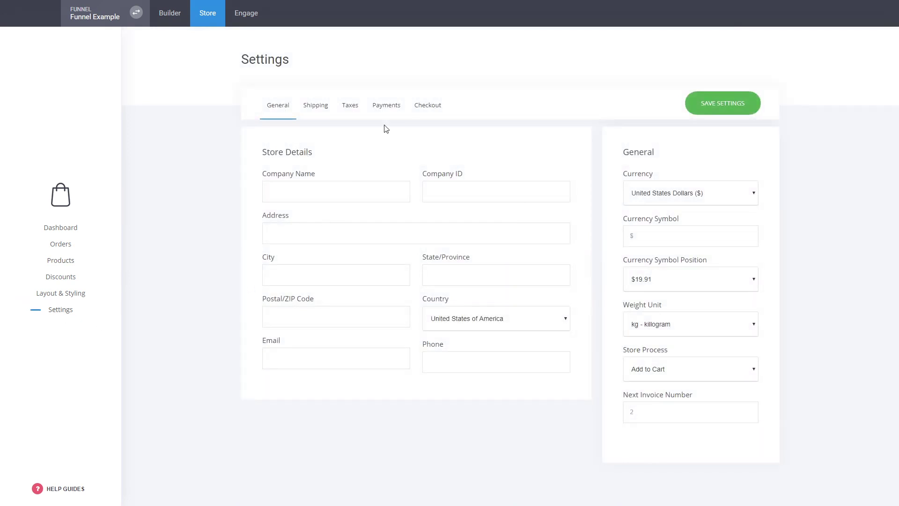
{"action": "left_click", "coordinate": [389, 110]}
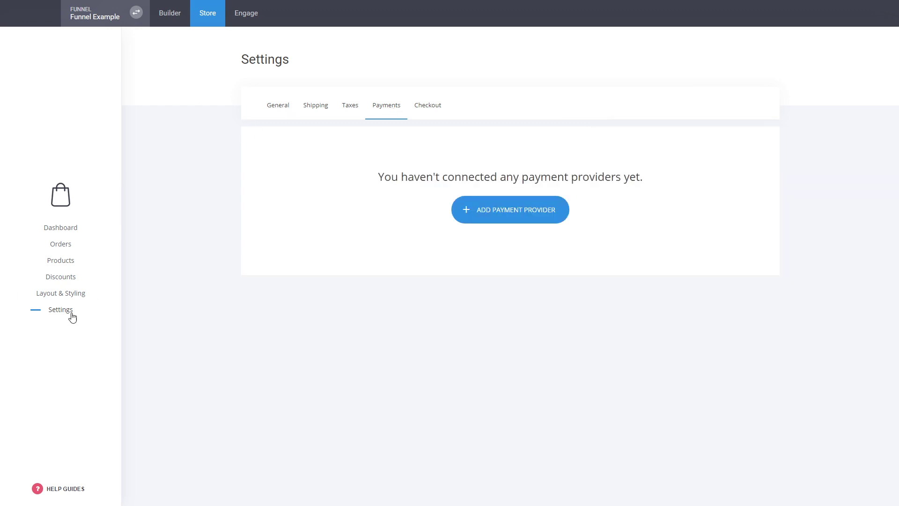
{"action": "left_click", "coordinate": [533, 215]}
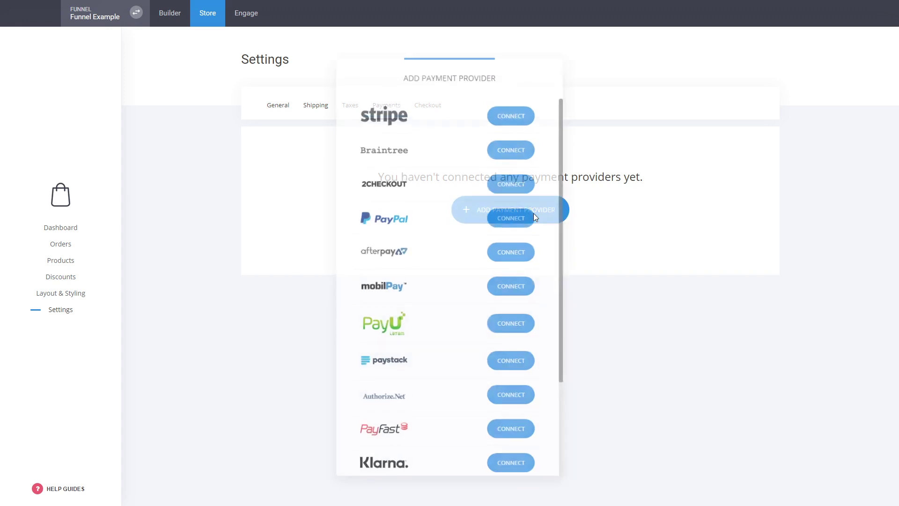
{"action": "scroll", "coordinate": [450, 182], "scroll_direction": "down", "scroll_amount": 3}
{"action": "scroll", "coordinate": [429, 221], "scroll_direction": "up", "scroll_amount": 3}
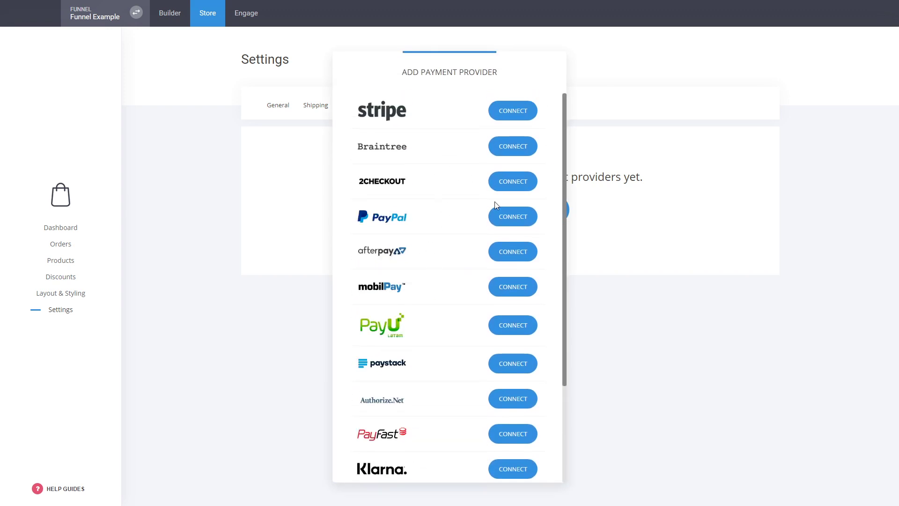
{"action": "left_click", "coordinate": [511, 114]}
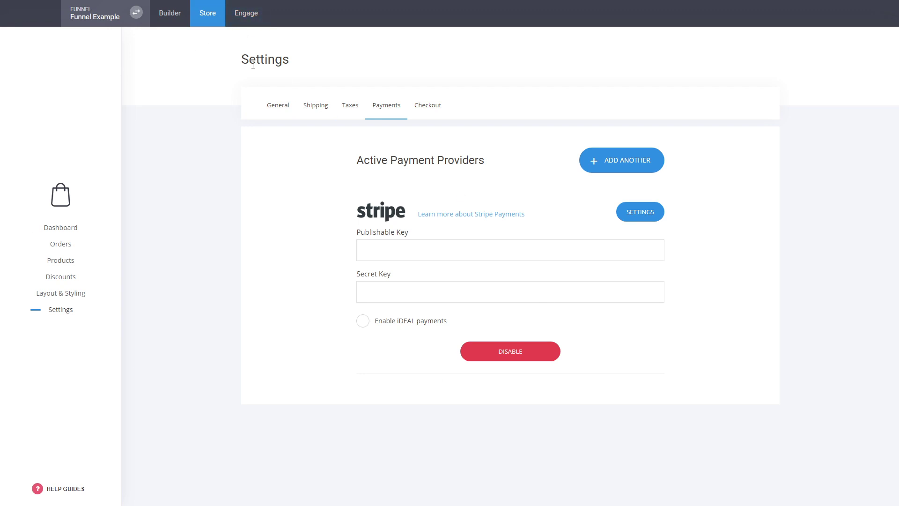
View the funnel's contact list and the Basic Members group, and return to the page builder
{"action": "left_click", "coordinate": [256, 22]}
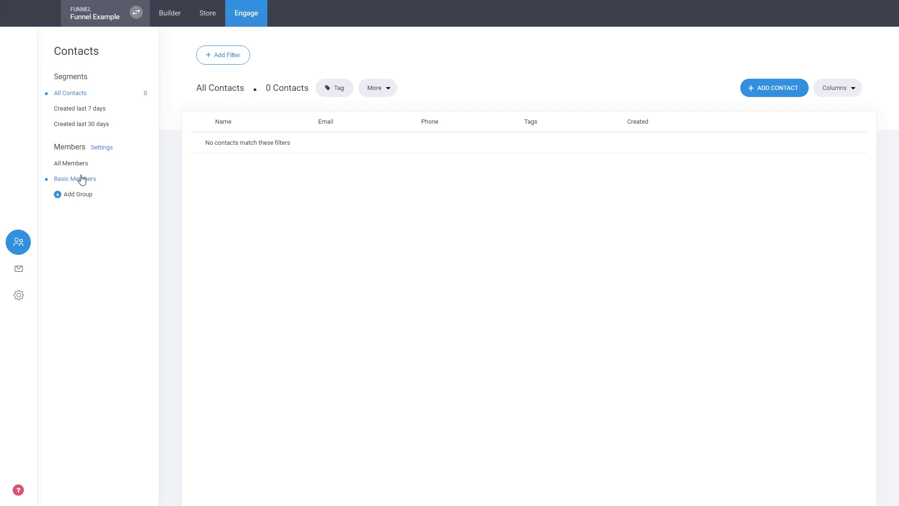
{"action": "left_click", "coordinate": [96, 183]}
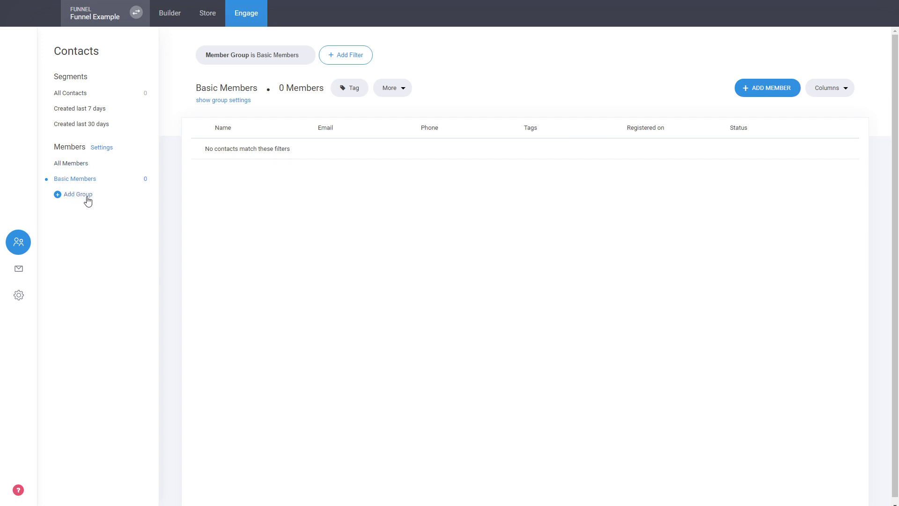
{"action": "left_click", "coordinate": [180, 17]}
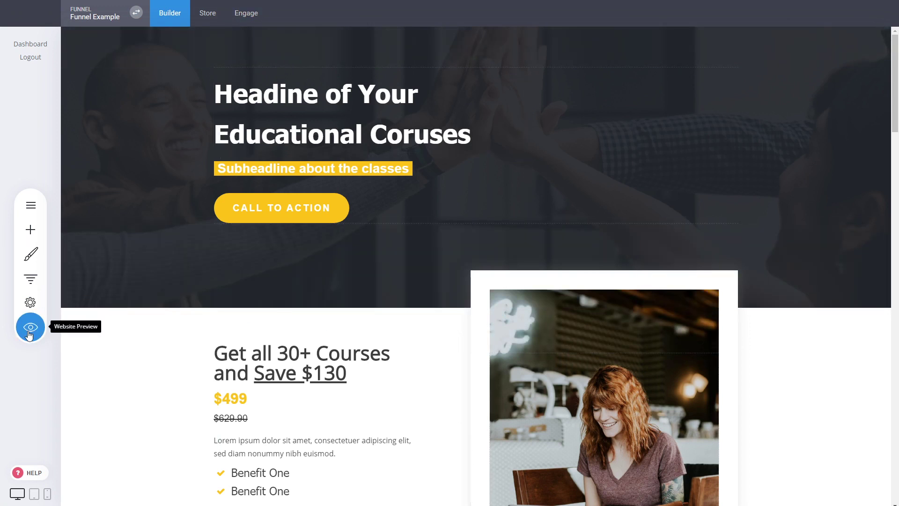
Preview the website, follow the Call to Action button to the checkout page, leave the preview, and view the funnel's steps overview
{"action": "left_click", "coordinate": [31, 328]}
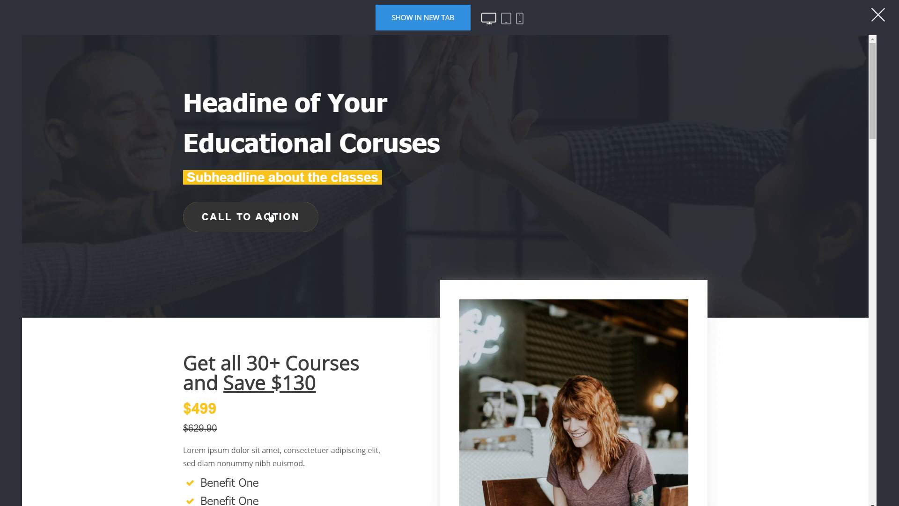
{"action": "left_click", "coordinate": [270, 216]}
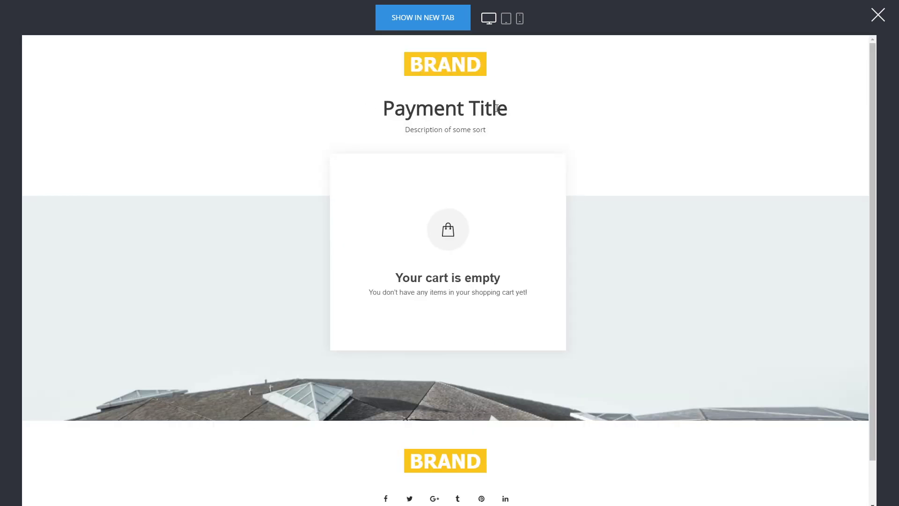
{"action": "left_click", "coordinate": [879, 15]}
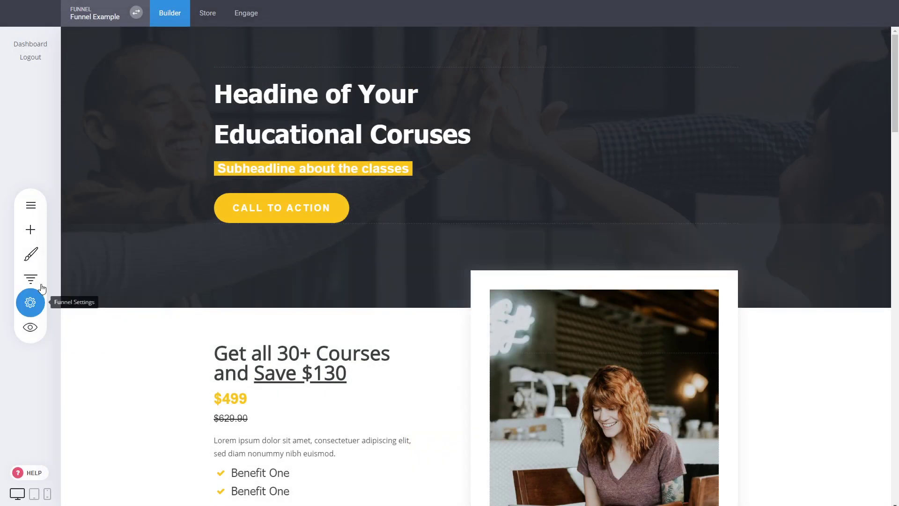
{"action": "left_click", "coordinate": [30, 279]}
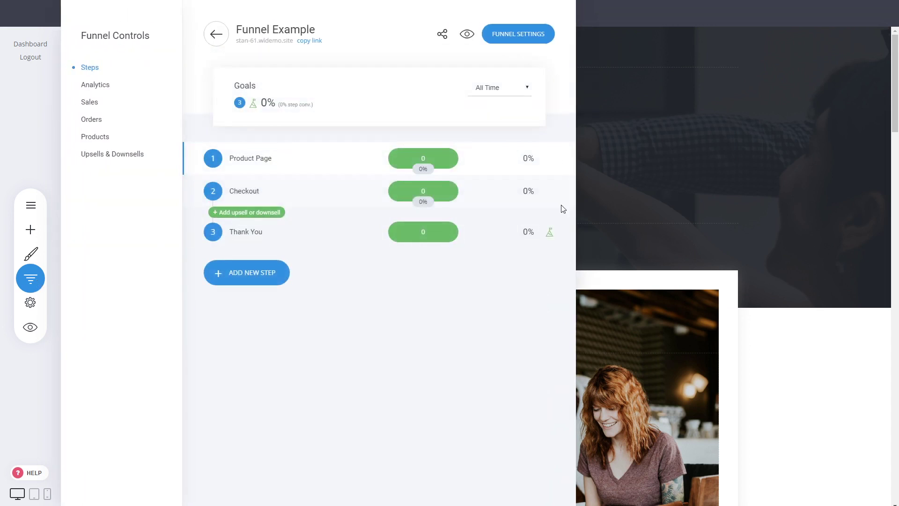
{"action": "left_click", "coordinate": [646, 174]}
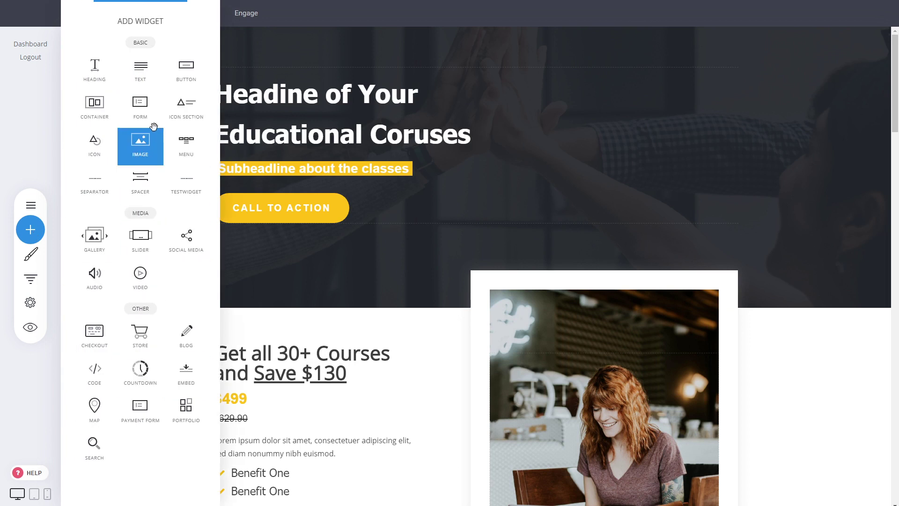
Add a Form widget with its default fields below the crossed-out $629.90 price on the product page
{"action": "left_click_drag", "start_coordinate": [134, 116], "coordinate": [306, 430]}
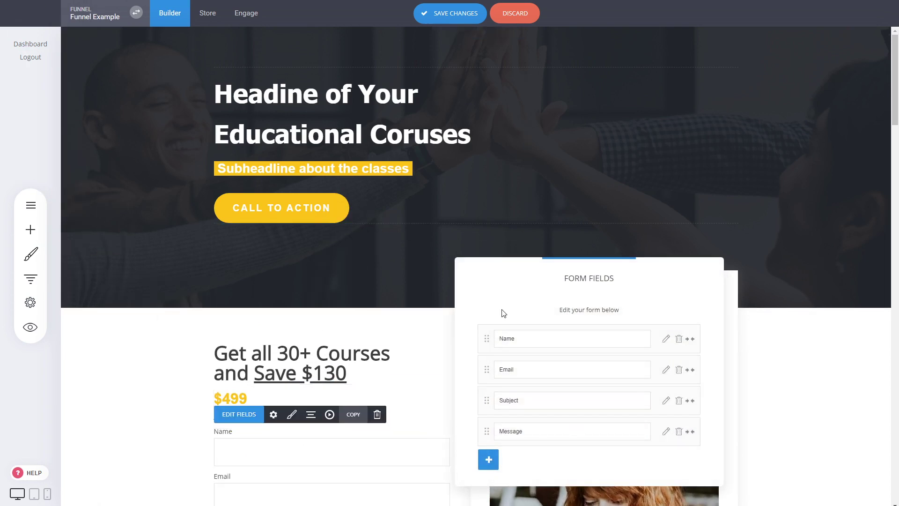
{"action": "left_click", "coordinate": [392, 357]}
{"action": "scroll", "coordinate": [407, 384], "scroll_direction": "down", "scroll_amount": 3}
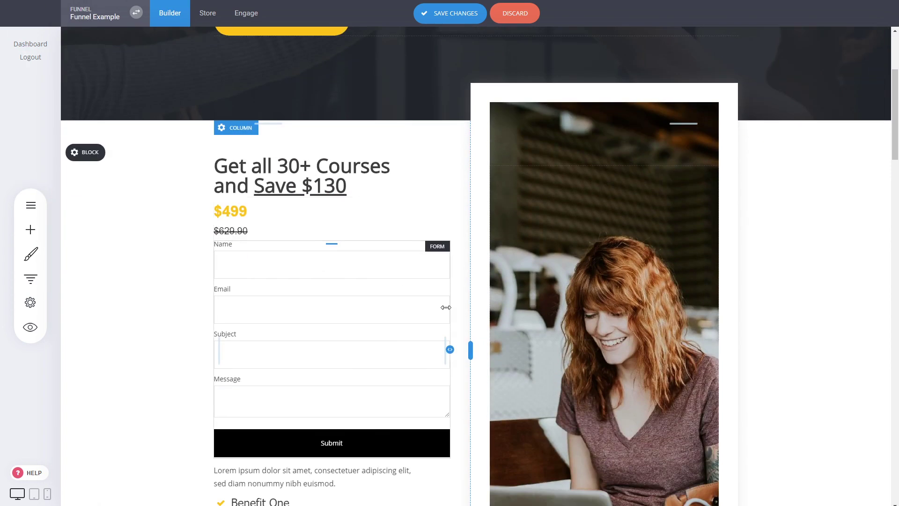
Narrow the form, add spacing above and below it, and save the page changes
{"action": "left_click_drag", "start_coordinate": [449, 349], "coordinate": [414, 349]}
{"action": "left_click_drag", "start_coordinate": [299, 462], "coordinate": [298, 473]}
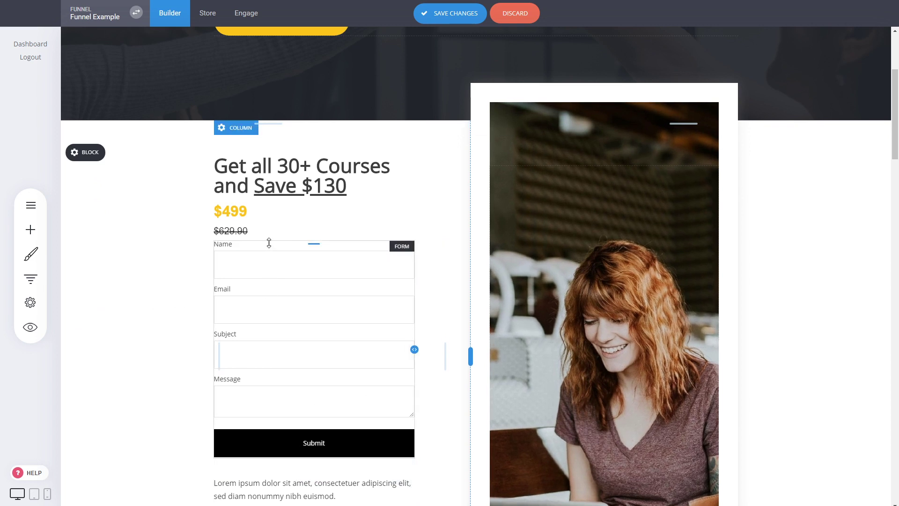
{"action": "left_click_drag", "start_coordinate": [269, 243], "coordinate": [269, 250]}
{"action": "left_click", "coordinate": [457, 18]}
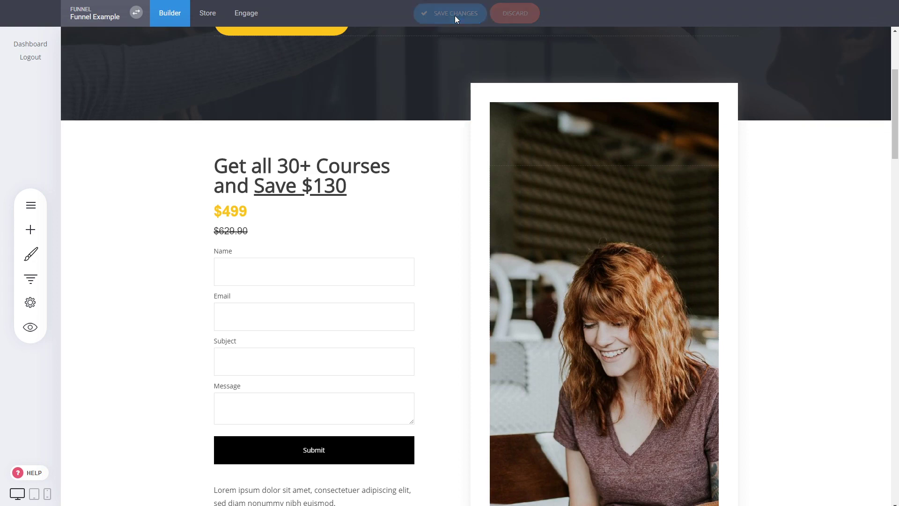
Preview the website, submit the form with a test name, test email, and "dsadas" as subject and message, and leave the preview
{"action": "left_click", "coordinate": [29, 327]}
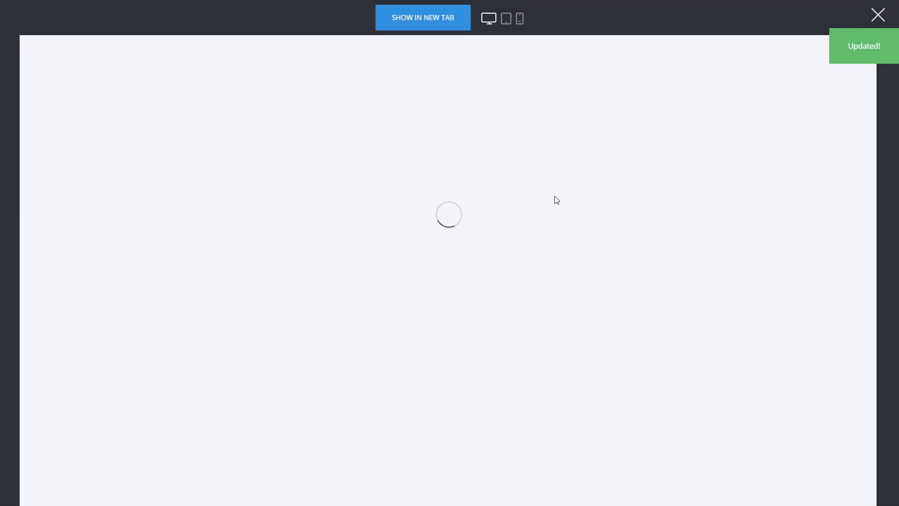
{"action": "scroll", "coordinate": [393, 274], "scroll_direction": "down", "scroll_amount": 5}
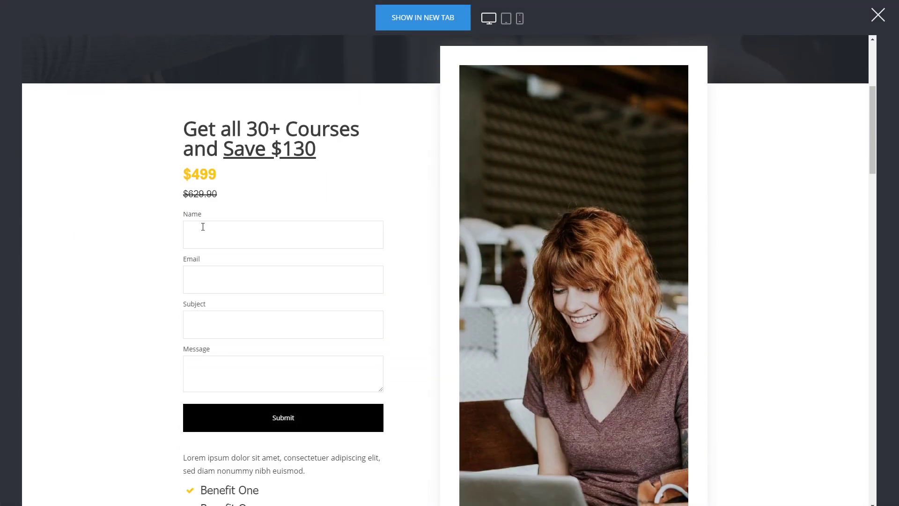
{"action": "left_click", "coordinate": [203, 227]}
{"action": "type", "text": "dasdasdasdasdas"}
{"action": "left_click", "coordinate": [209, 276]}
{"action": "type", "text": "dasdas"}
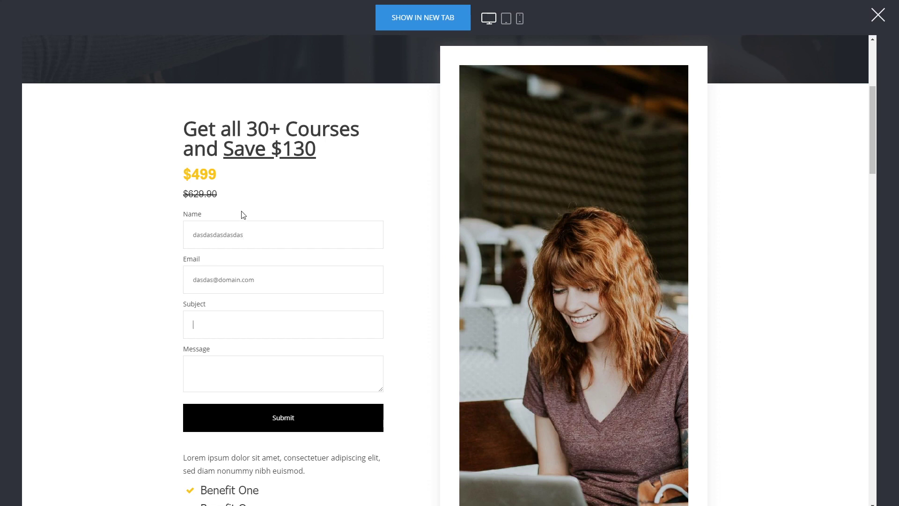
{"action": "type", "text": "dasdasdas"}
{"action": "left_click", "coordinate": [215, 373]}
{"action": "type", "text": "dsadas"}
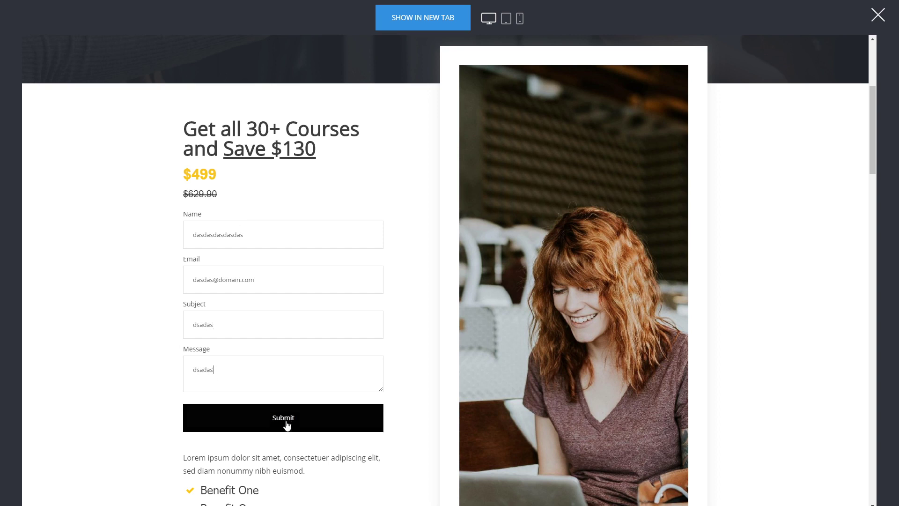
{"action": "left_click", "coordinate": [312, 418]}
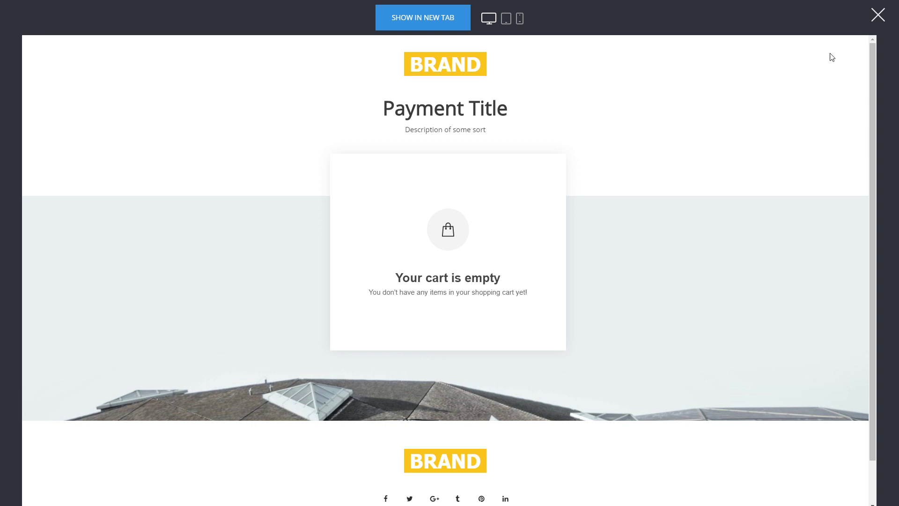
{"action": "left_click", "coordinate": [877, 15]}
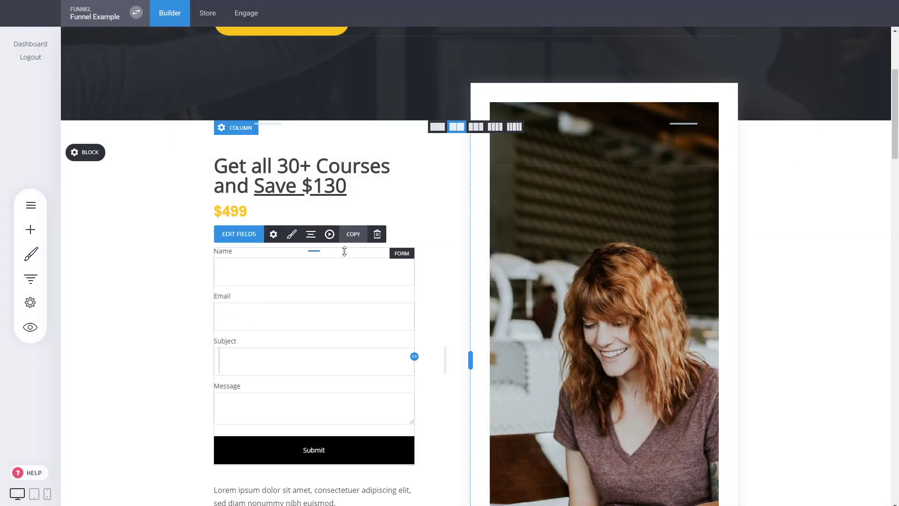
Delete the form from the product page and save the changes
{"action": "left_click", "coordinate": [377, 234]}
{"action": "left_click", "coordinate": [481, 225]}
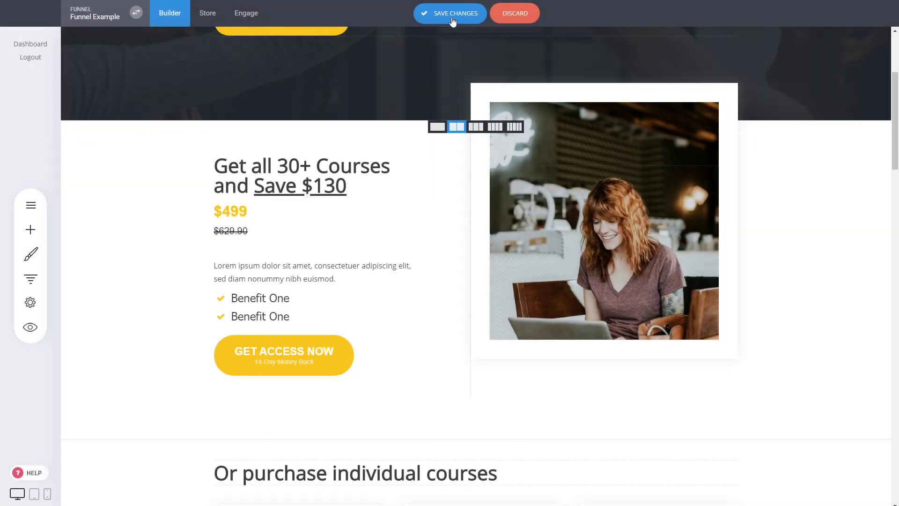
{"action": "left_click", "coordinate": [452, 20]}
Open the test contact's record from the contact list, examine its form submission and orders, and return to the contacts
{"action": "left_click", "coordinate": [244, 13]}
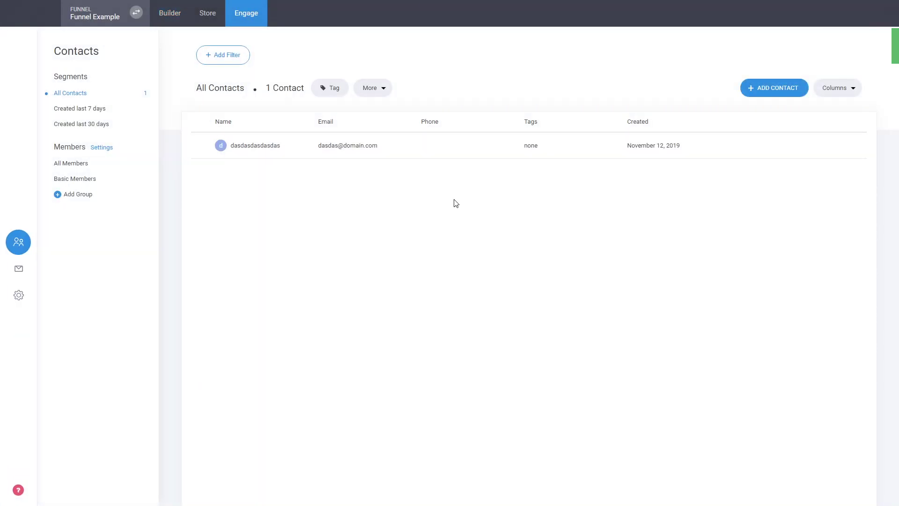
{"action": "left_click", "coordinate": [257, 146]}
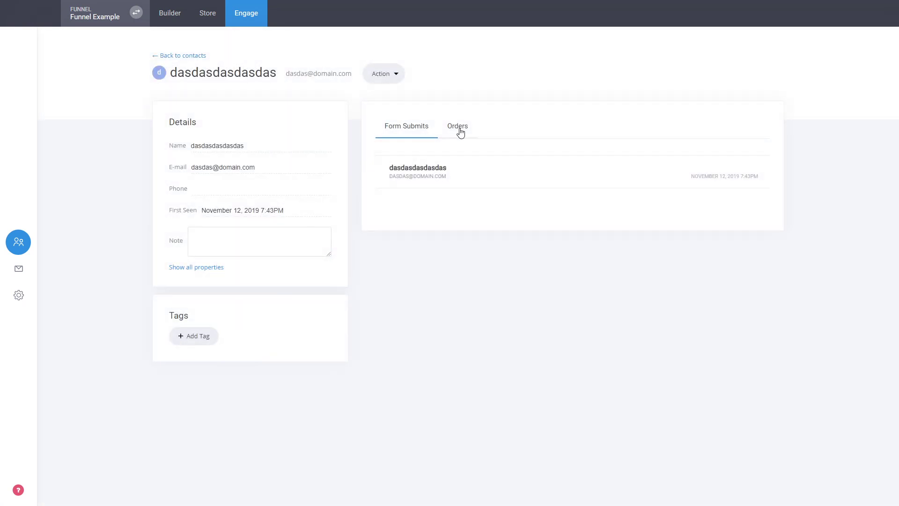
{"action": "left_click", "coordinate": [450, 189]}
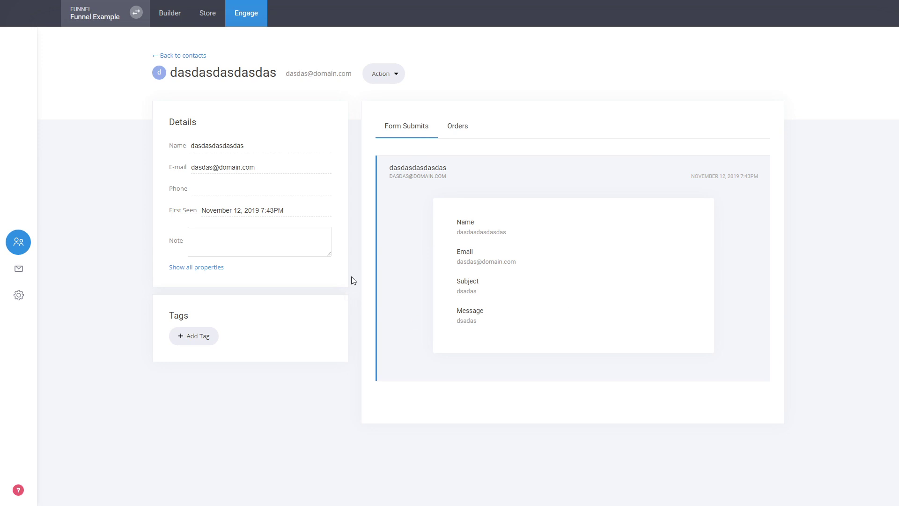
{"action": "left_click", "coordinate": [458, 125]}
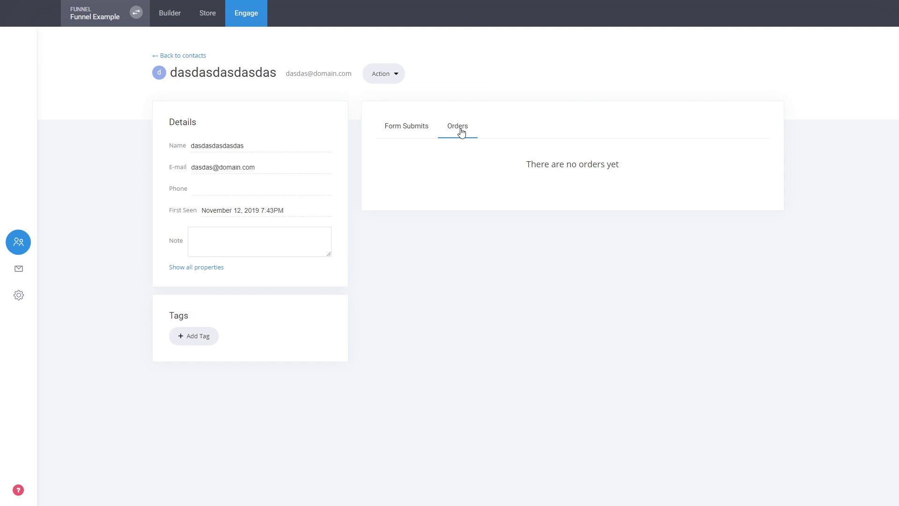
{"action": "left_click_drag", "start_coordinate": [548, 164], "coordinate": [616, 172]}
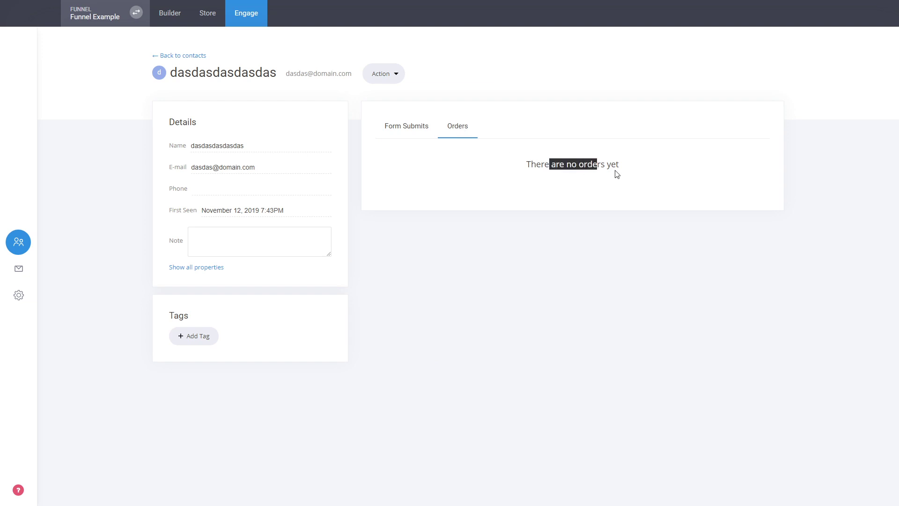
{"action": "left_click", "coordinate": [616, 172]}
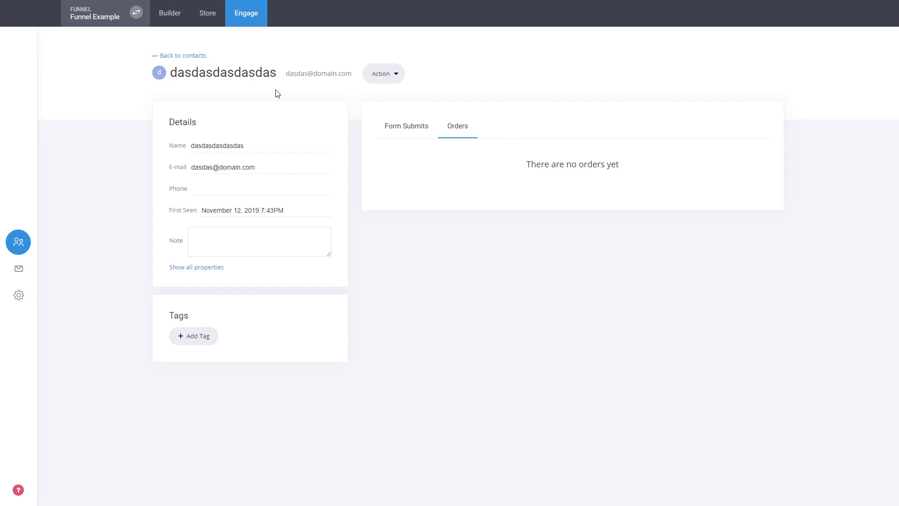
{"action": "left_click", "coordinate": [196, 56]}
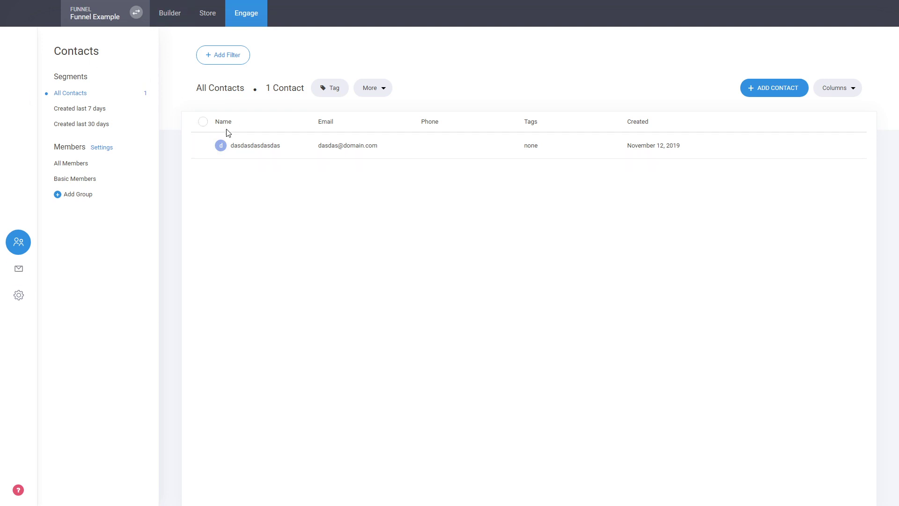
Examine the funnel's General, Domains, and Language & Time settings in the builder
{"action": "left_click", "coordinate": [165, 14]}
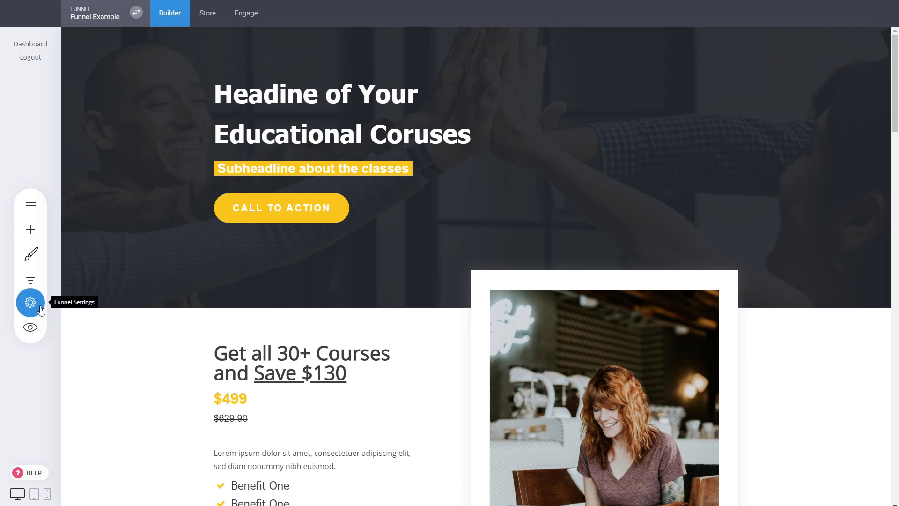
{"action": "left_click", "coordinate": [40, 305]}
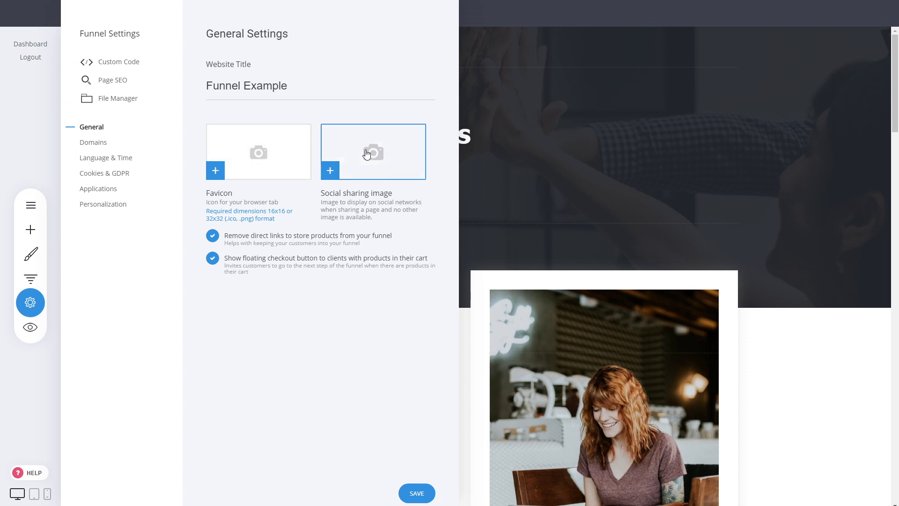
{"action": "left_click", "coordinate": [94, 143]}
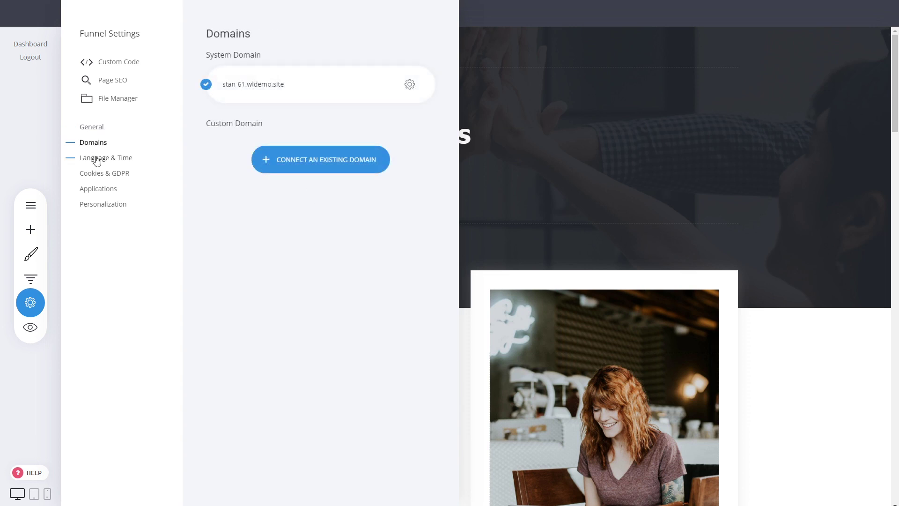
{"action": "left_click", "coordinate": [94, 157]}
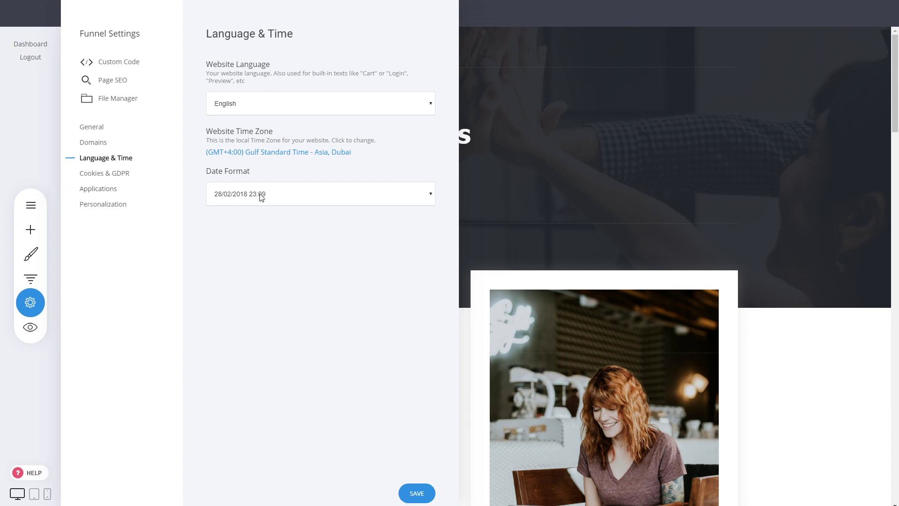
Review the applications available to connect and the personalization tags, and save and close the funnel settings
{"action": "left_click", "coordinate": [115, 192]}
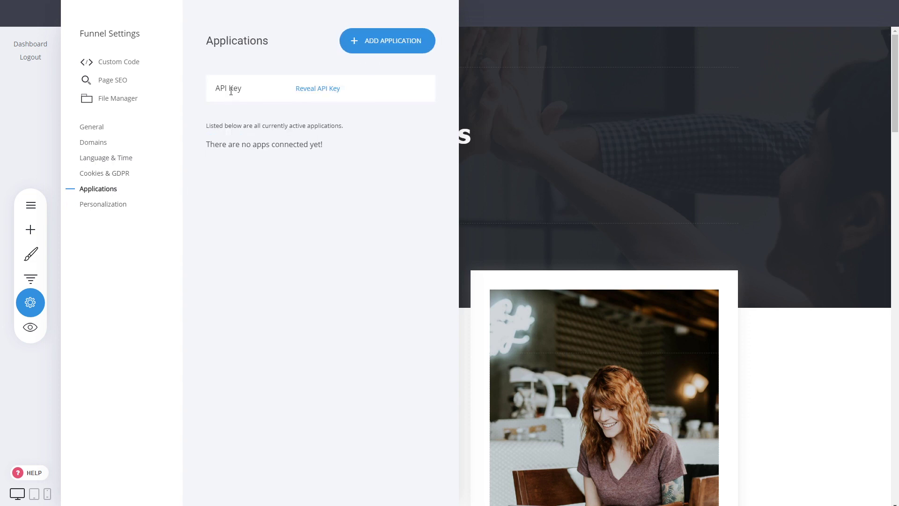
{"action": "left_click", "coordinate": [369, 47]}
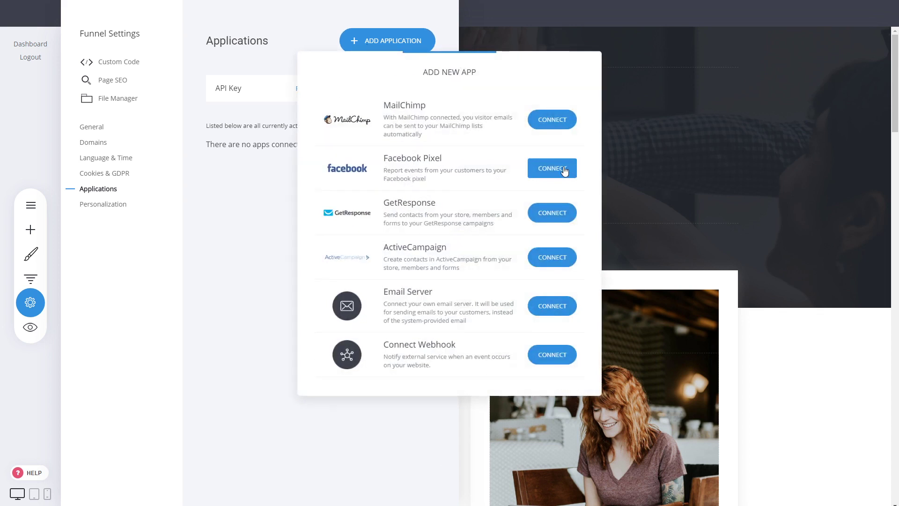
{"action": "left_click", "coordinate": [248, 257]}
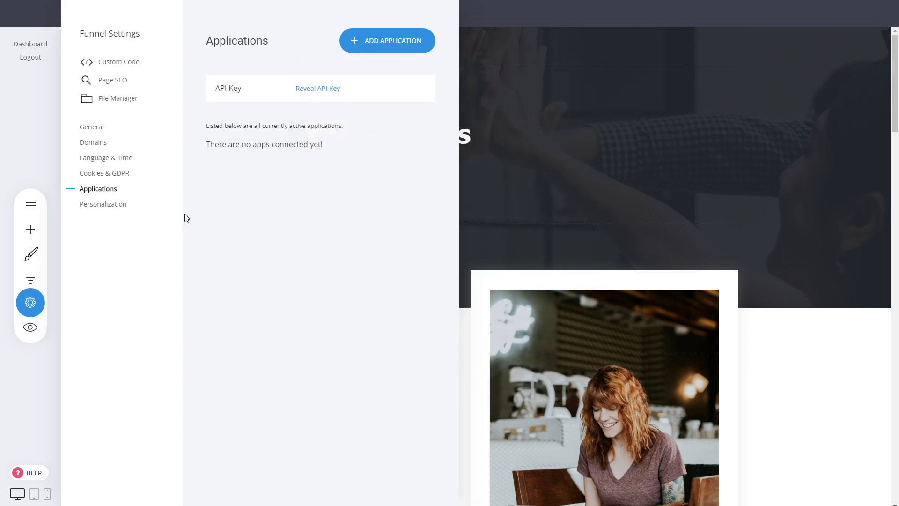
{"action": "left_click", "coordinate": [117, 204]}
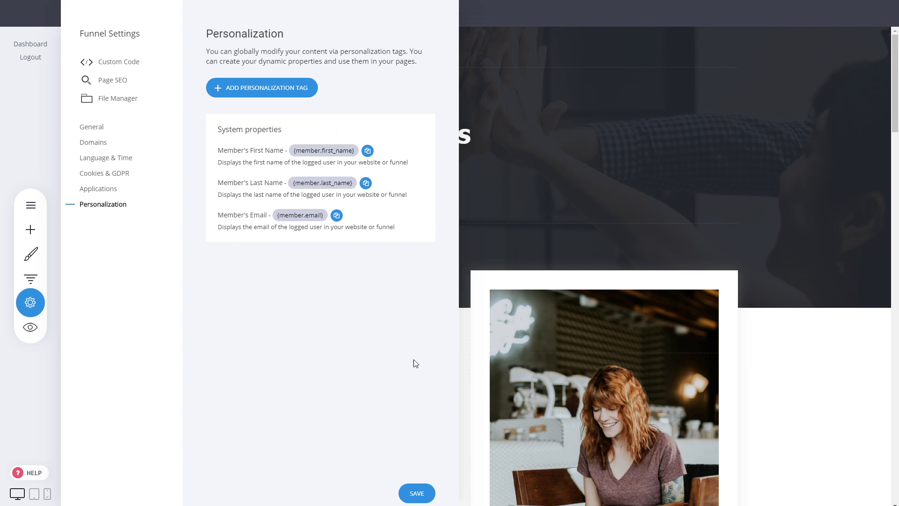
{"action": "left_click", "coordinate": [413, 497]}
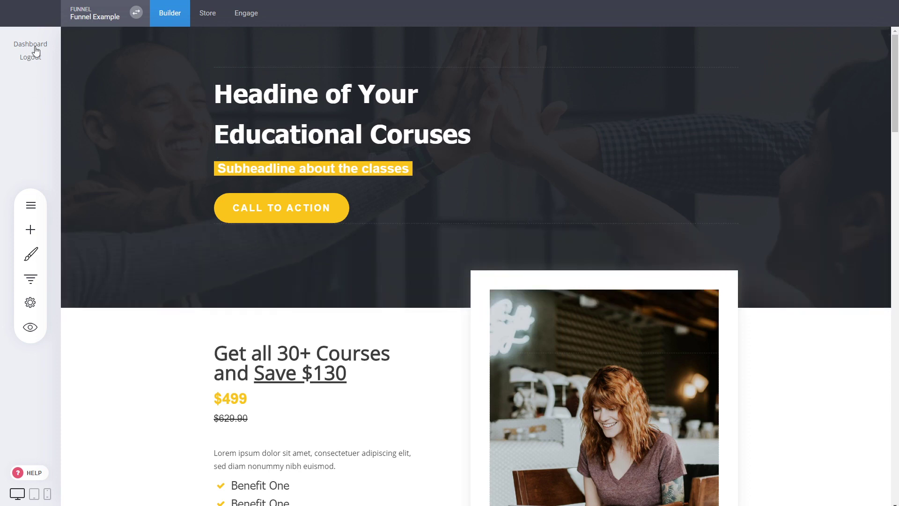
Open the project dashboard's admin management and display the options for adding an admin
{"action": "left_click", "coordinate": [34, 45]}
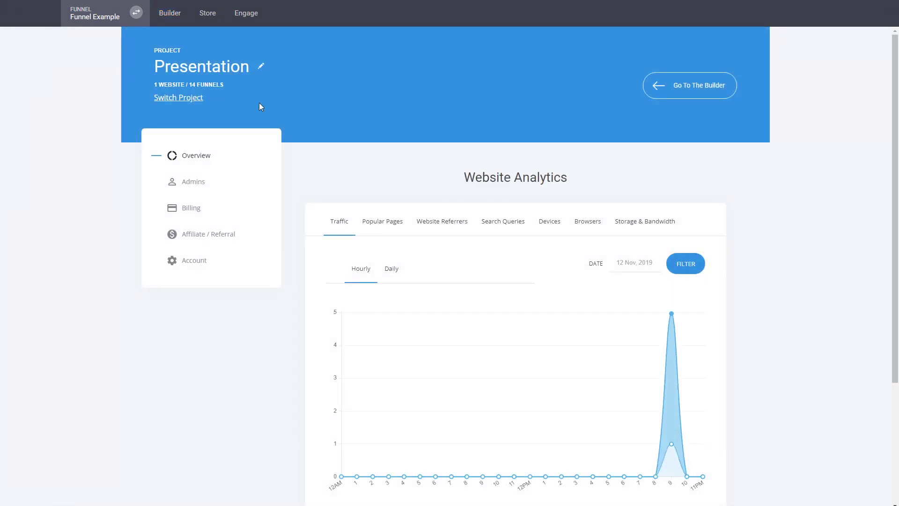
{"action": "left_click", "coordinate": [193, 184]}
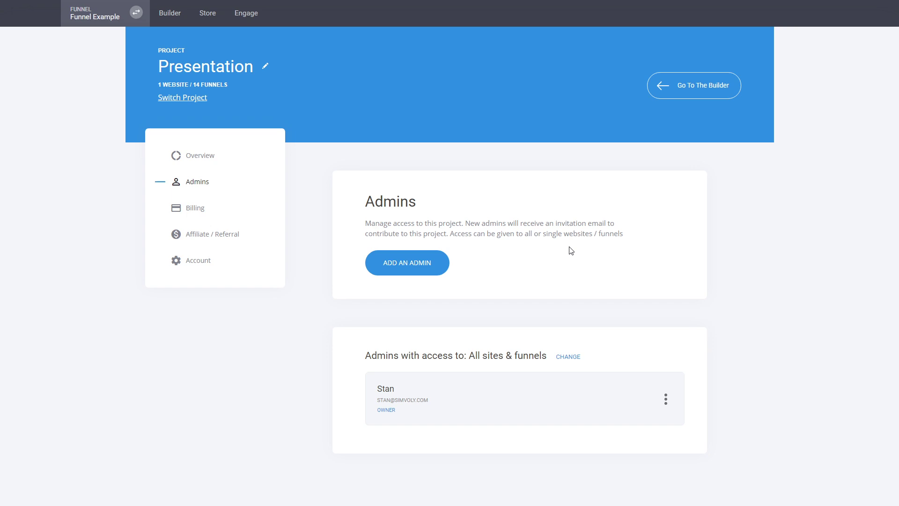
{"action": "left_click", "coordinate": [420, 273]}
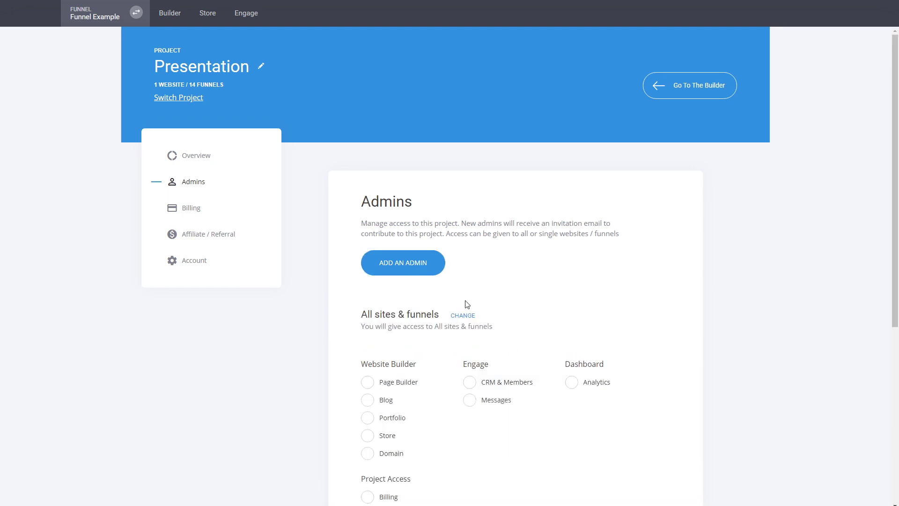
Examine the websites and funnels that a new admin can be given access to, and close the selection list
{"action": "left_click", "coordinate": [461, 318]}
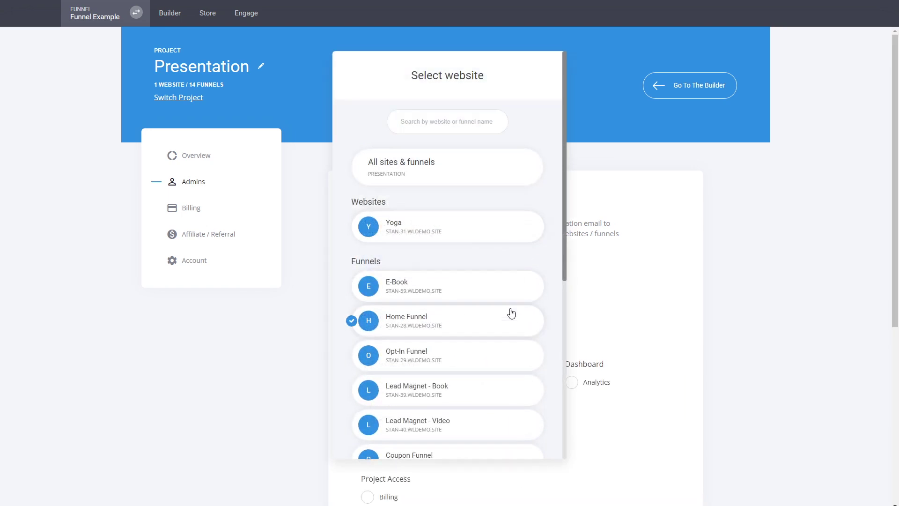
{"action": "scroll", "coordinate": [524, 300], "scroll_direction": "down", "scroll_amount": 4}
{"action": "scroll", "coordinate": [521, 297], "scroll_direction": "down", "scroll_amount": 2}
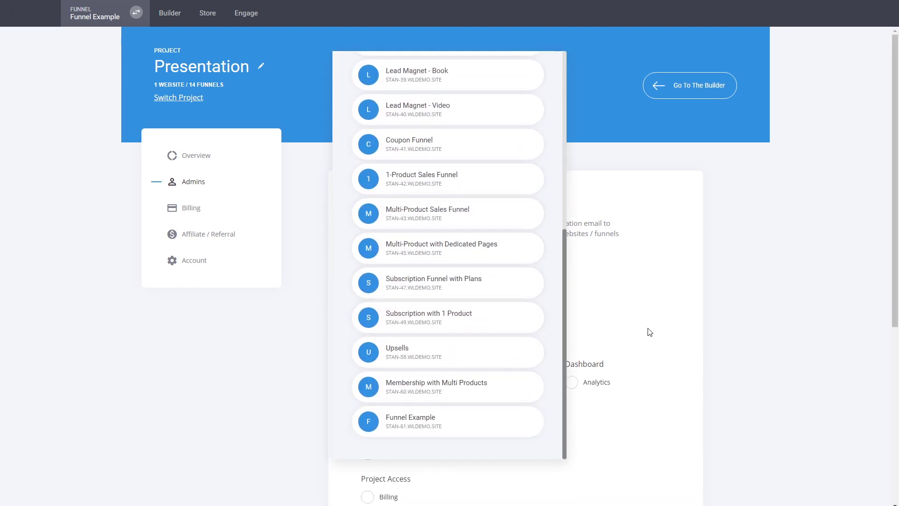
{"action": "scroll", "coordinate": [488, 288], "scroll_direction": "up", "scroll_amount": 6}
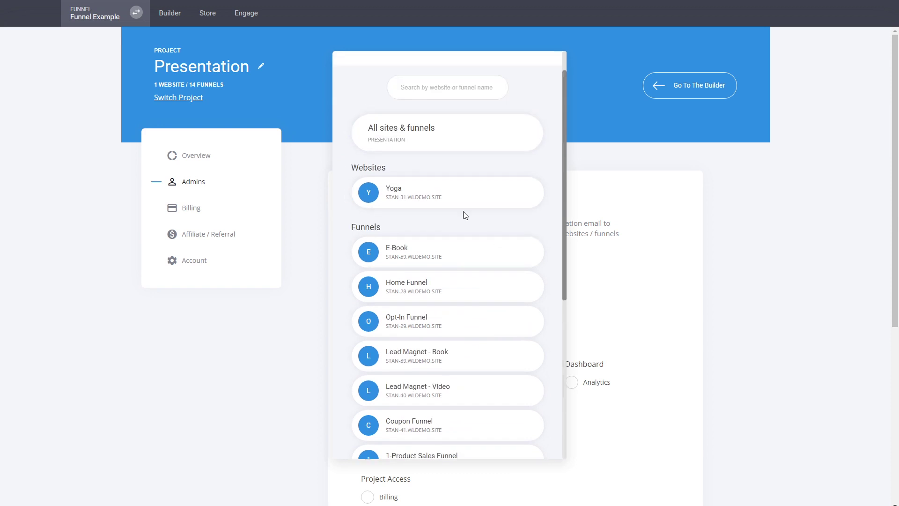
{"action": "scroll", "coordinate": [493, 254], "scroll_direction": "down", "scroll_amount": 5}
{"action": "scroll", "coordinate": [493, 301], "scroll_direction": "up", "scroll_amount": 5}
{"action": "scroll", "coordinate": [493, 301], "scroll_direction": "down", "scroll_amount": 5}
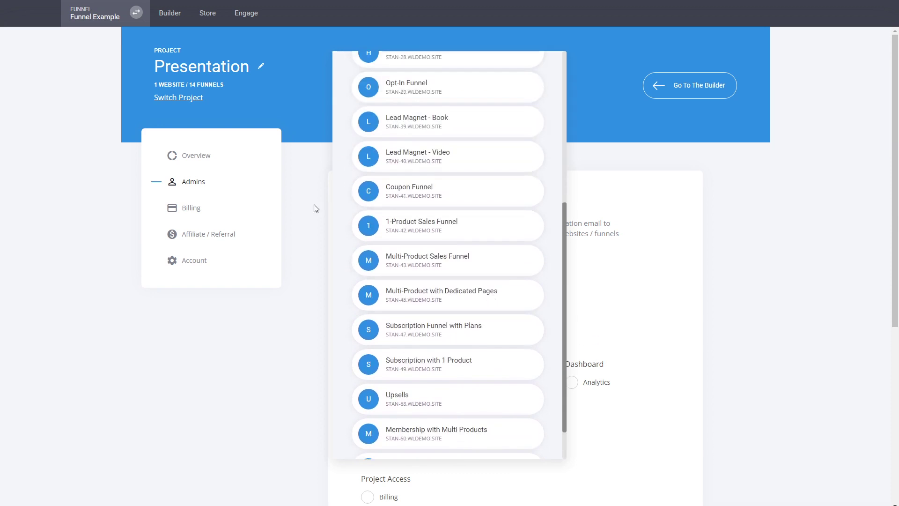
{"action": "left_click", "coordinate": [661, 260]}
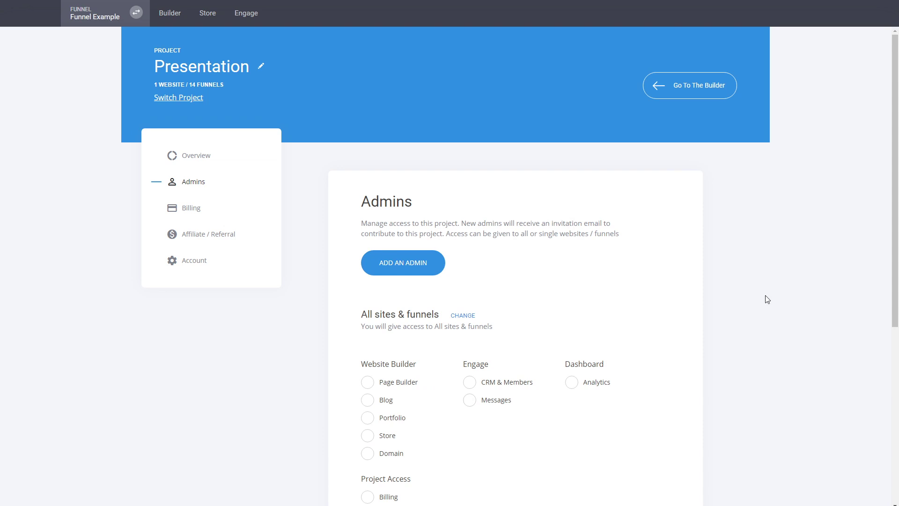
Examine the new admin's permission options and the account settings, and return to the funnel builder
{"action": "scroll", "coordinate": [765, 297], "scroll_direction": "down", "scroll_amount": 5}
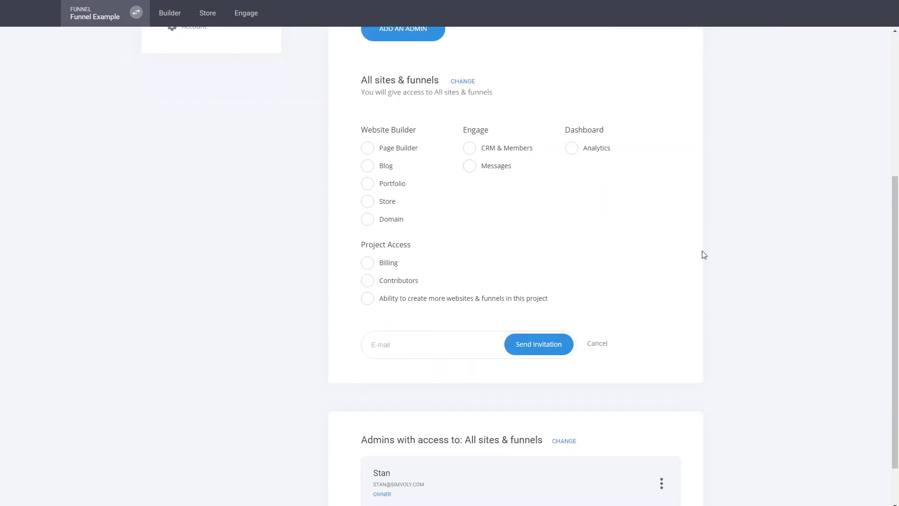
{"action": "scroll", "coordinate": [704, 255], "scroll_direction": "up", "scroll_amount": 5}
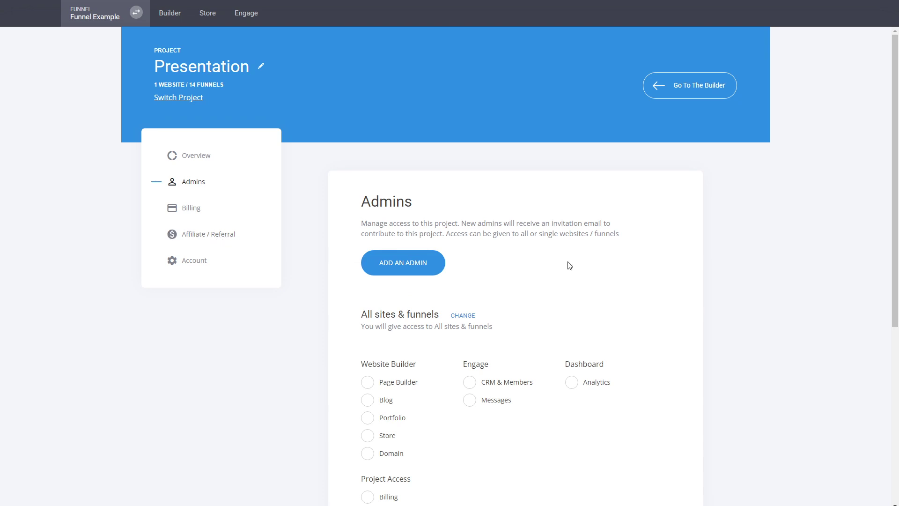
{"action": "left_click", "coordinate": [201, 261]}
{"action": "left_click", "coordinate": [187, 185]}
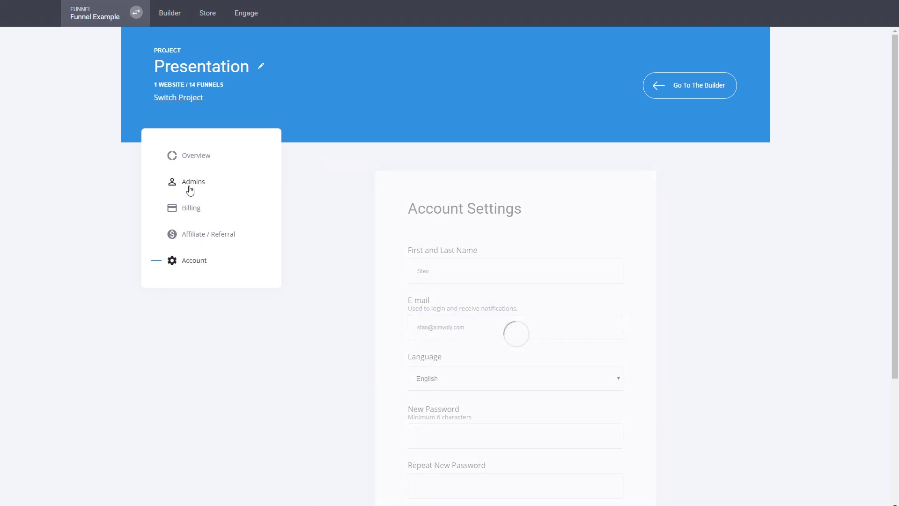
{"action": "left_click", "coordinate": [168, 14]}
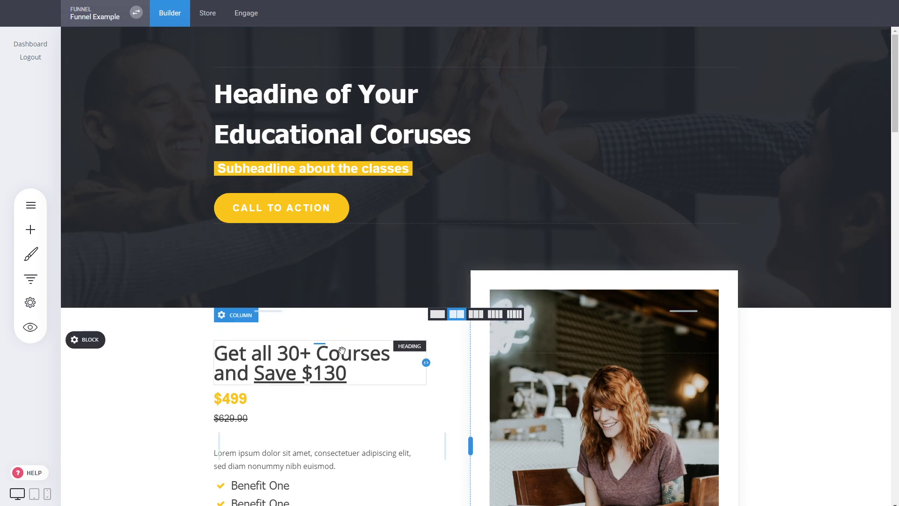
Review the funnel's steps and the step types available to add, and close the funnel controls
{"action": "scroll", "coordinate": [450, 364], "scroll_direction": "down", "scroll_amount": 2}
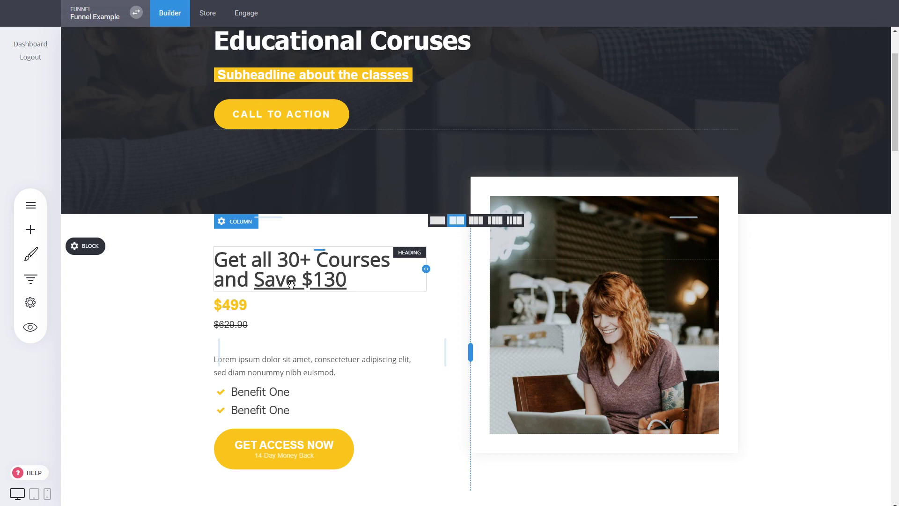
{"action": "left_click", "coordinate": [32, 280]}
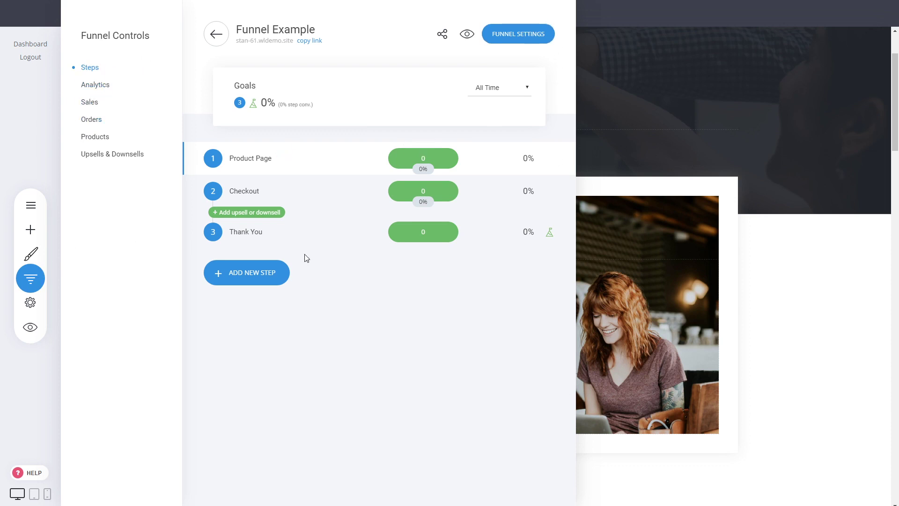
{"action": "left_click", "coordinate": [263, 281]}
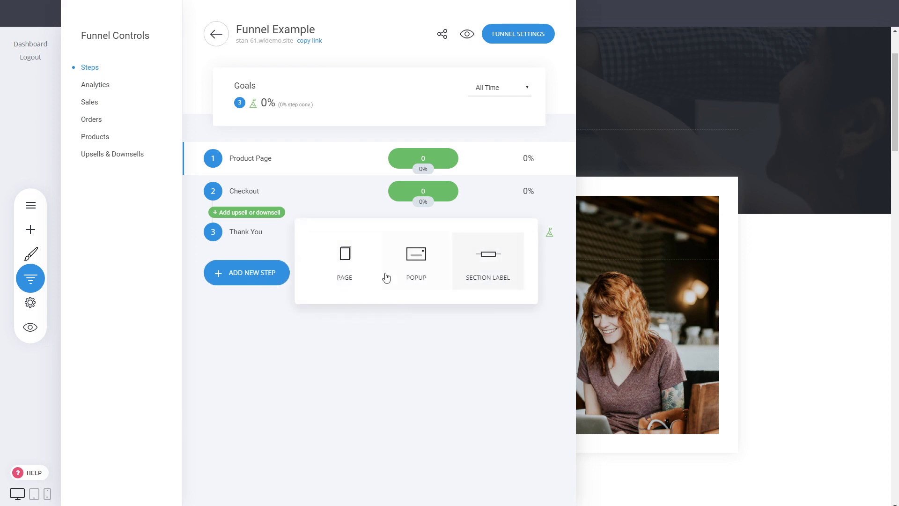
{"action": "left_click", "coordinate": [421, 262]}
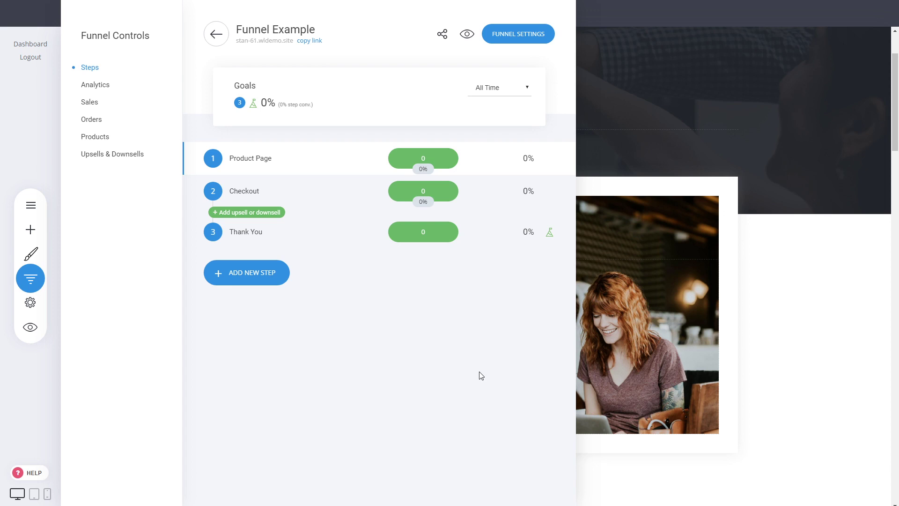
{"action": "left_click", "coordinate": [645, 199]}
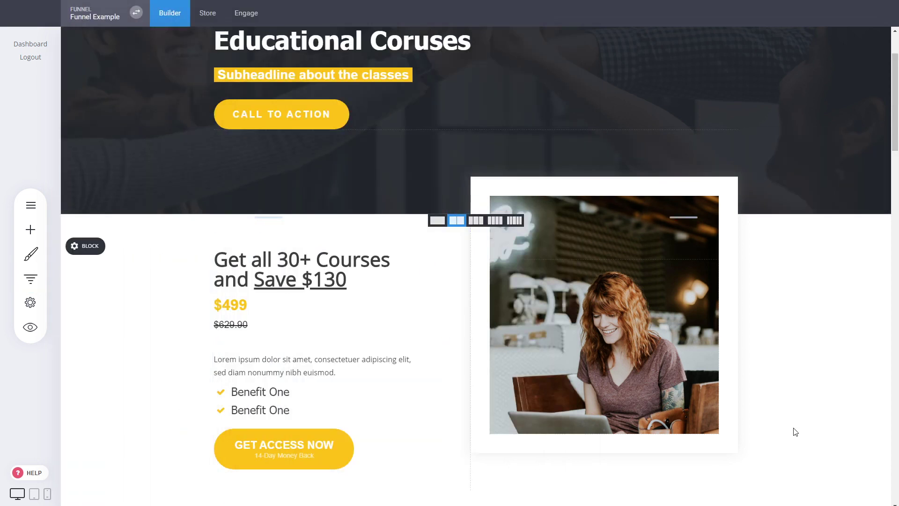
Look over the product page from the headline through the individual courses and course preview, and return to its beginning
{"action": "scroll", "coordinate": [796, 427], "scroll_direction": "up", "scroll_amount": 2}
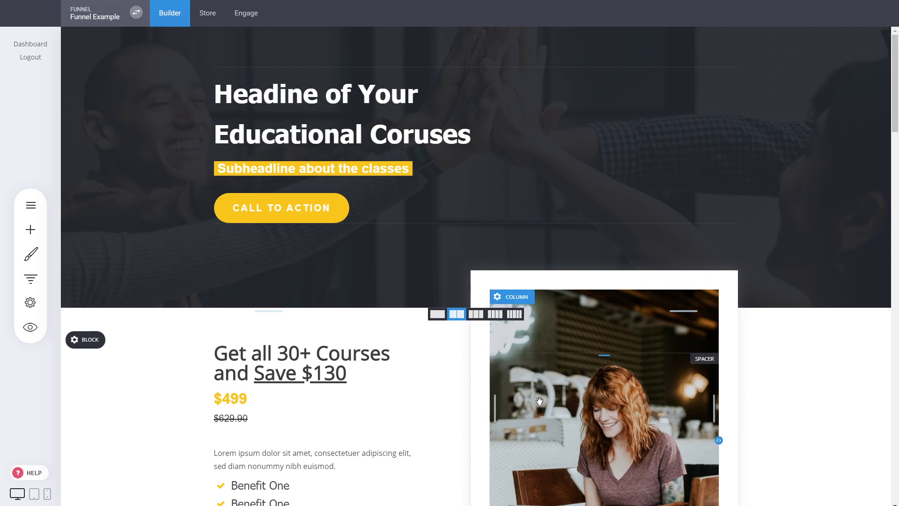
{"action": "scroll", "coordinate": [812, 413], "scroll_direction": "down", "scroll_amount": 7}
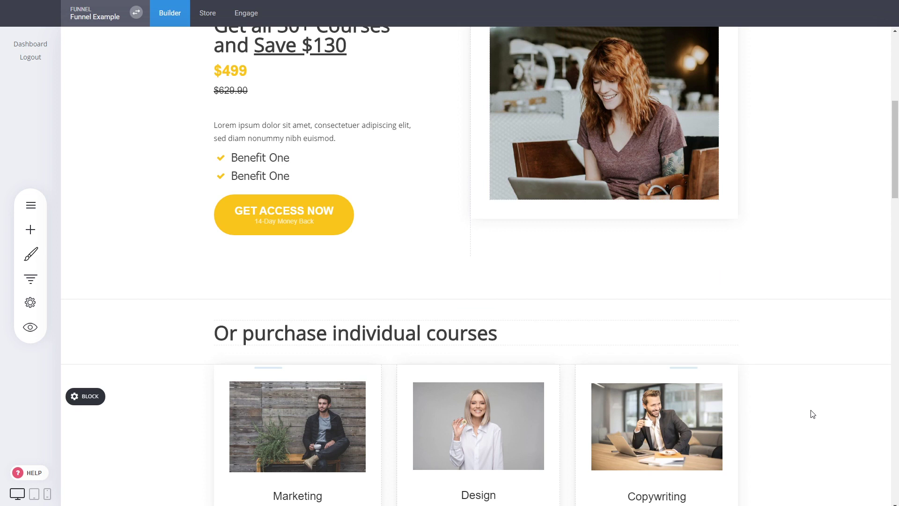
{"action": "scroll", "coordinate": [805, 412], "scroll_direction": "down", "scroll_amount": 2}
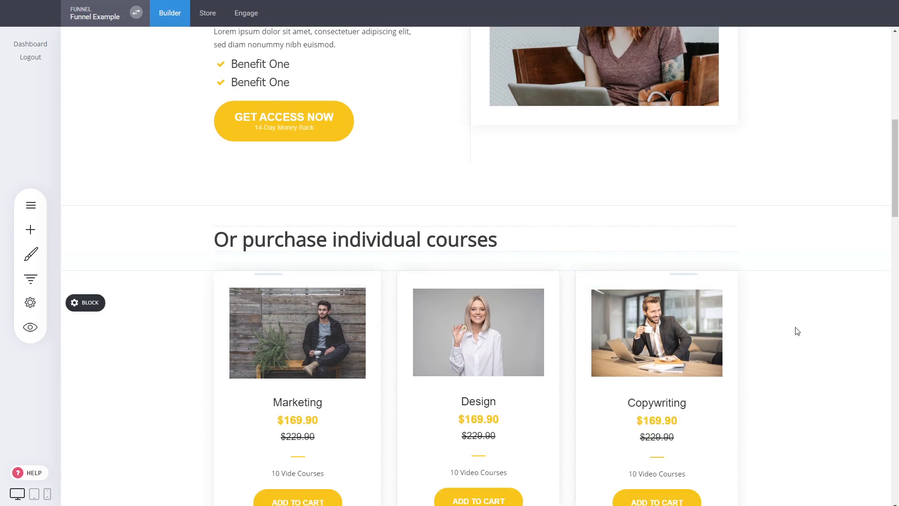
{"action": "scroll", "coordinate": [799, 331], "scroll_direction": "down", "scroll_amount": 5}
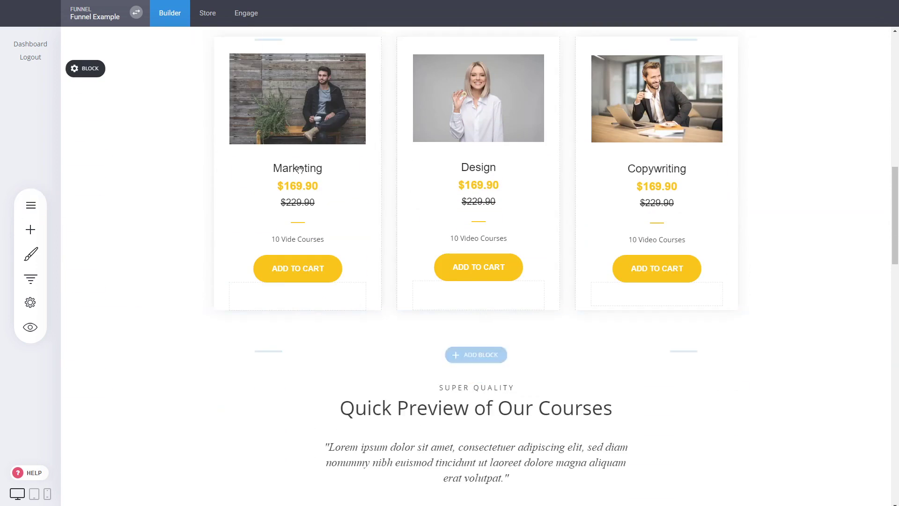
{"action": "scroll", "coordinate": [513, 203], "scroll_direction": "down", "scroll_amount": 5}
{"action": "left_click_drag", "start_coordinate": [893, 269], "coordinate": [893, 88]}
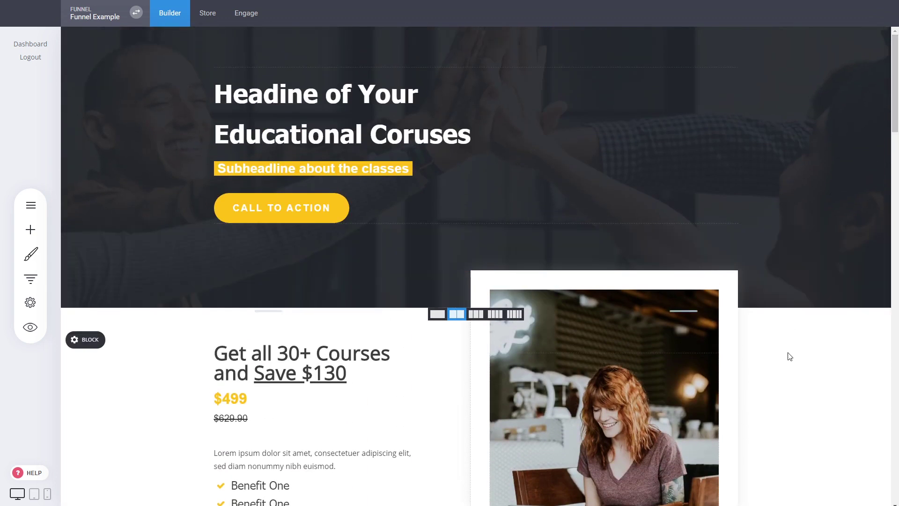